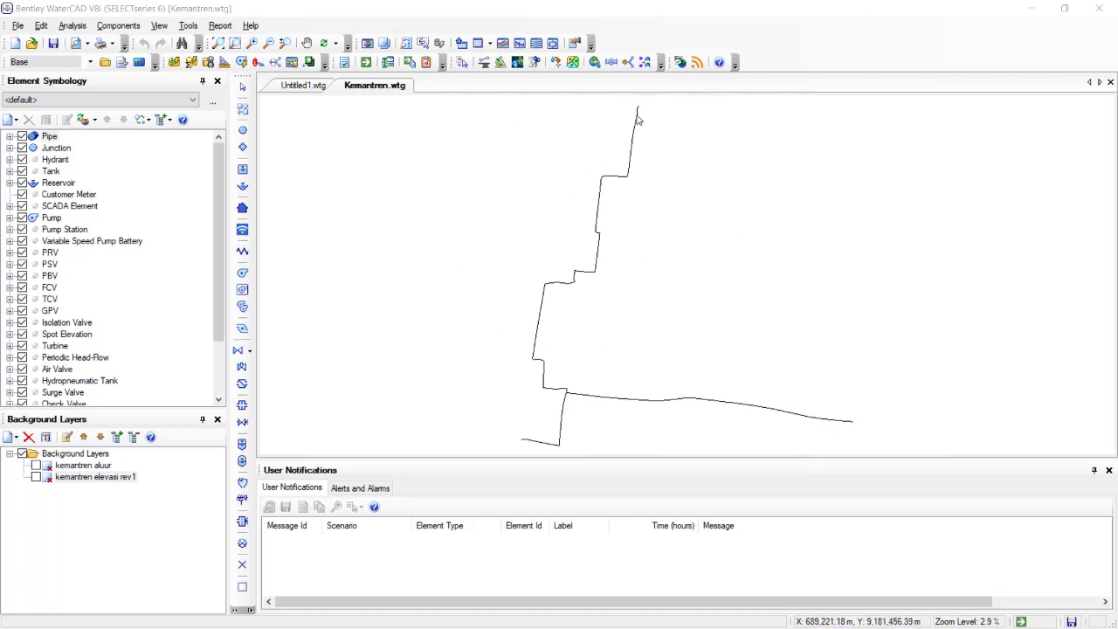
Examine the pipe network layout, including junctions J-2, J-3 and J-11, reservoir R-1 and pump PMP-1.
{"action": "scroll", "coordinate": [640, 116], "scroll_direction": "up", "scroll_amount": 3}
{"action": "scroll", "coordinate": [639, 115], "scroll_direction": "down", "scroll_amount": 2}
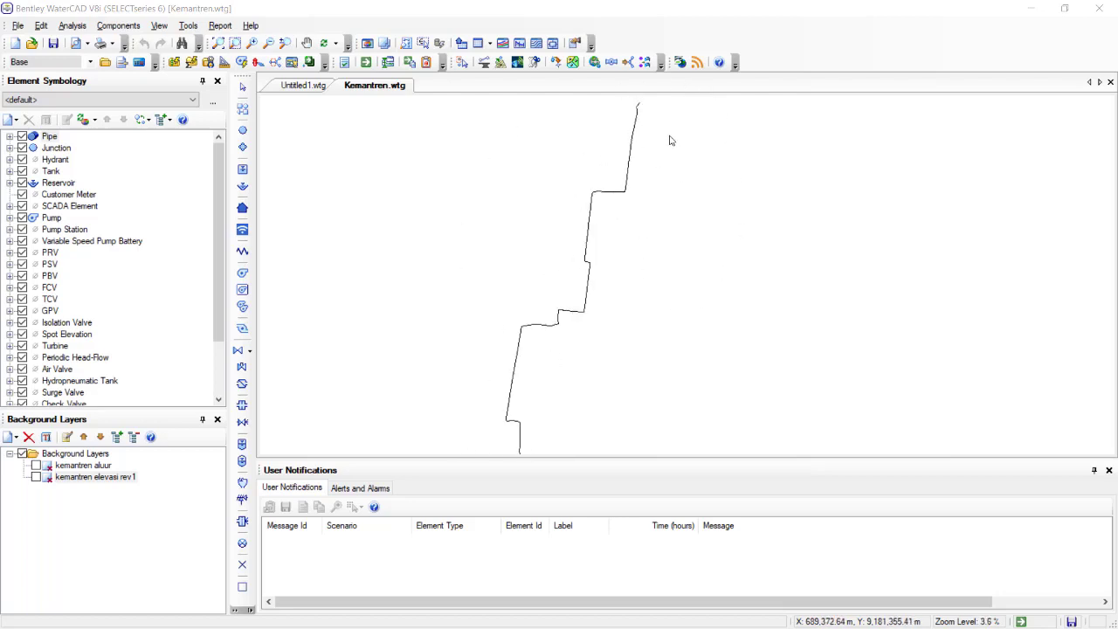
{"action": "scroll", "coordinate": [625, 189], "scroll_direction": "down", "scroll_amount": 2}
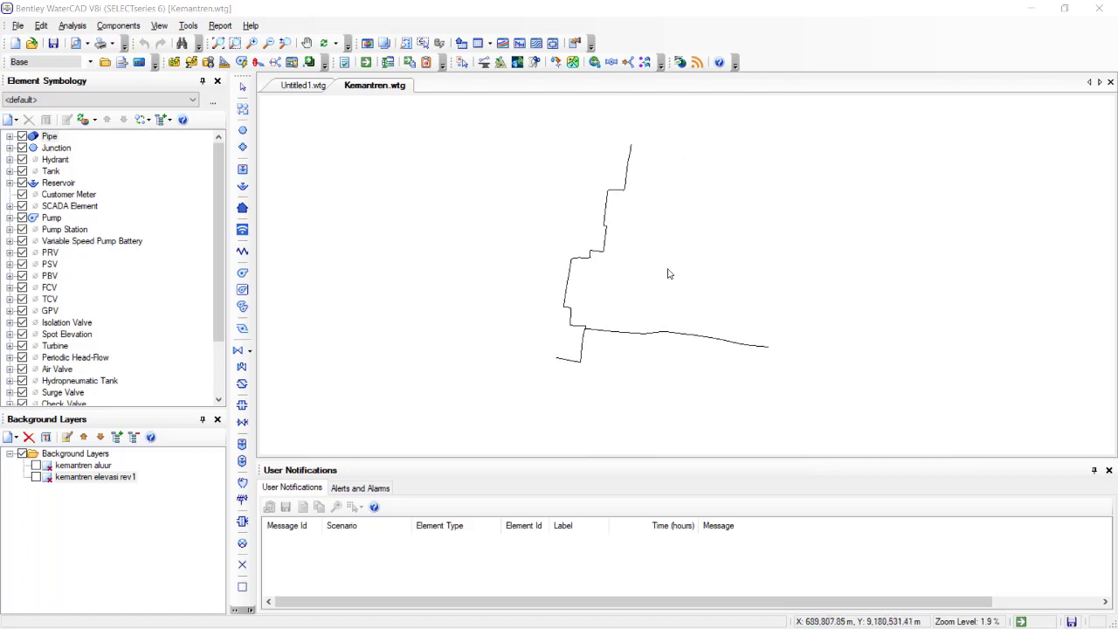
{"action": "scroll", "coordinate": [565, 341], "scroll_direction": "up", "scroll_amount": 3}
{"action": "scroll", "coordinate": [491, 320], "scroll_direction": "up", "scroll_amount": 6}
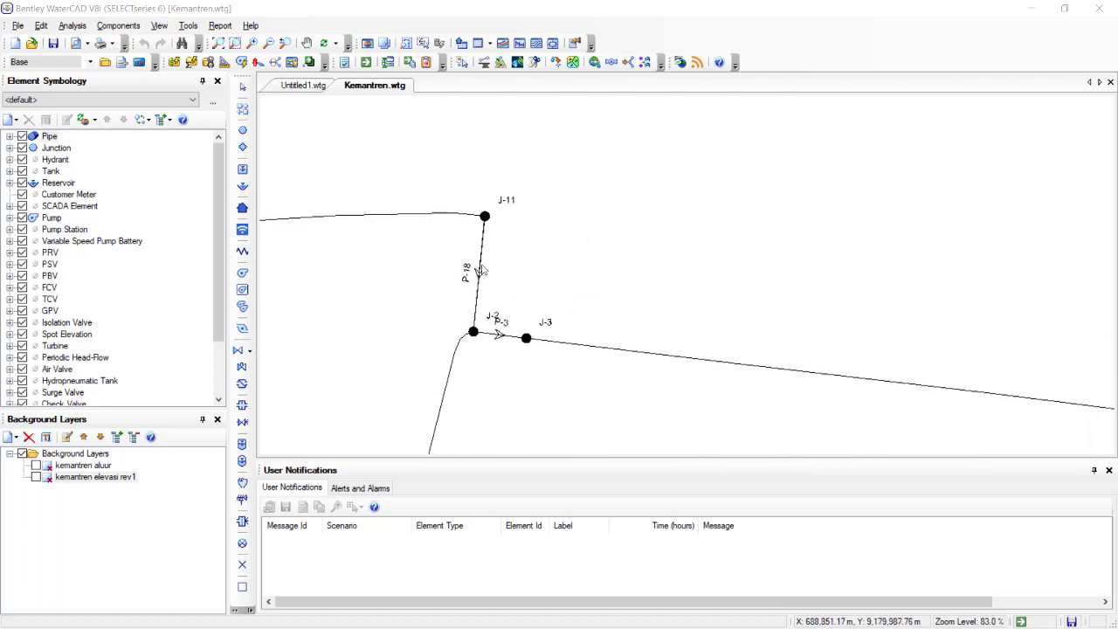
{"action": "scroll", "coordinate": [529, 330], "scroll_direction": "down", "scroll_amount": 9}
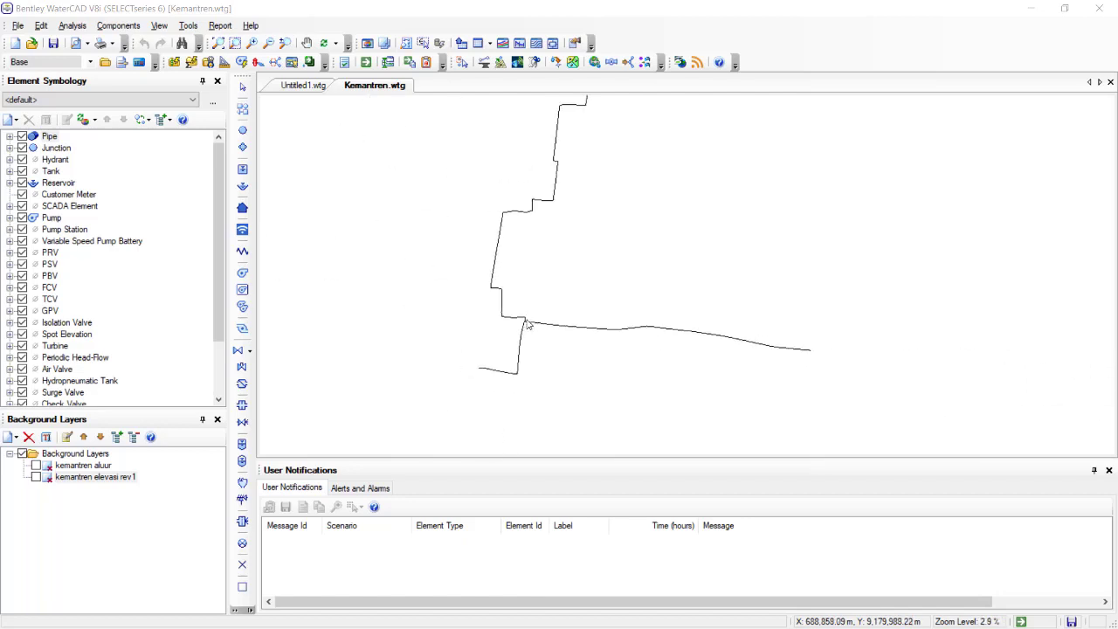
{"action": "scroll", "coordinate": [591, 157], "scroll_direction": "up", "scroll_amount": 10}
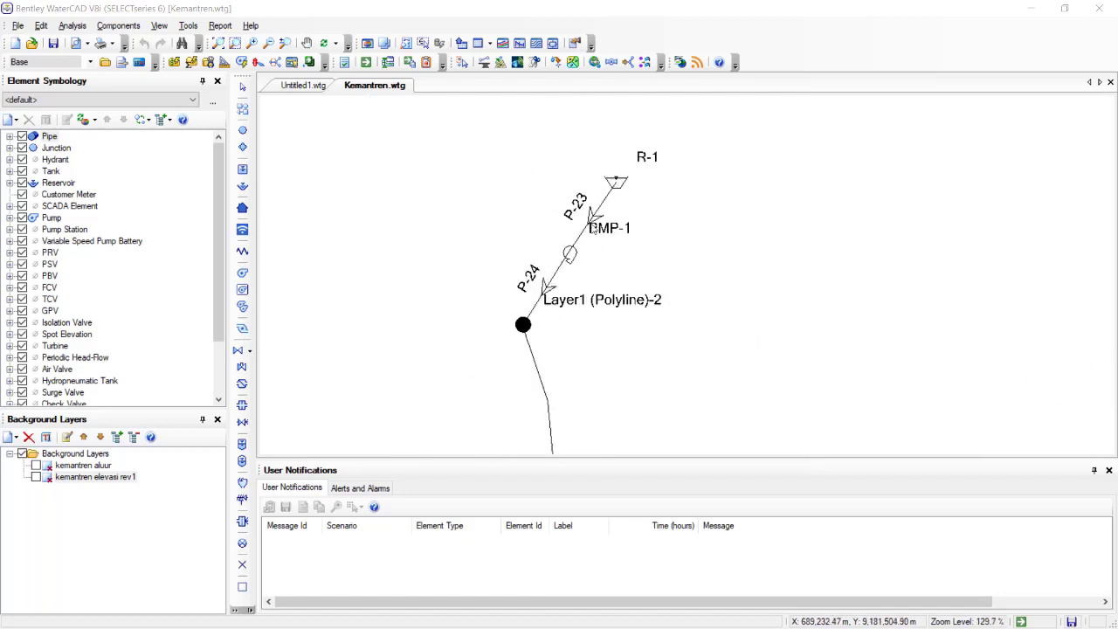
{"action": "scroll", "coordinate": [579, 192], "scroll_direction": "down", "scroll_amount": 1}
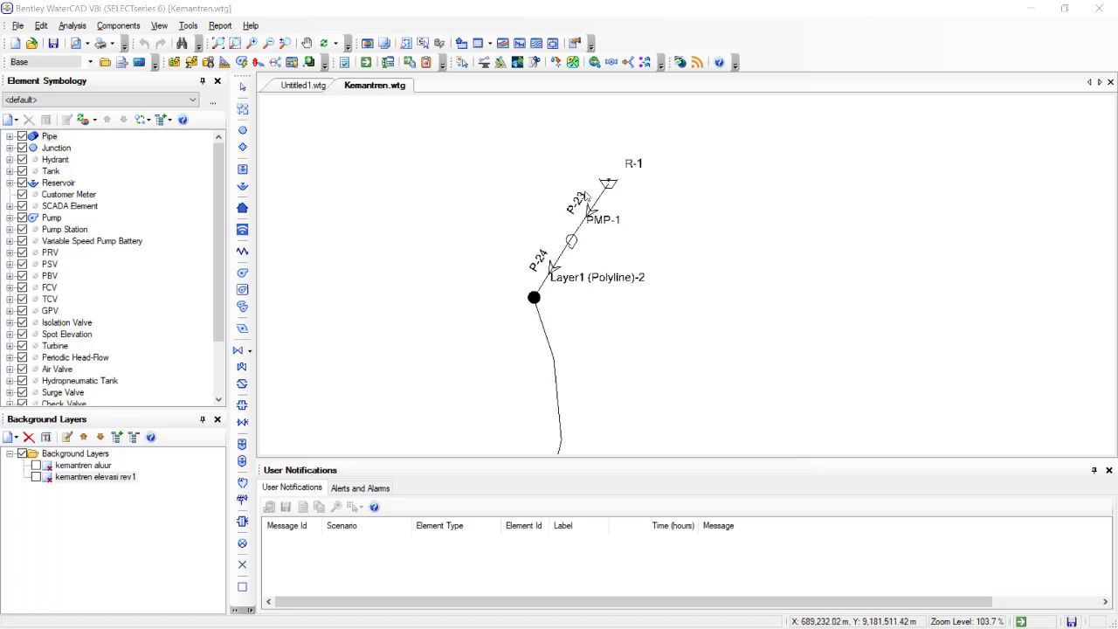
{"action": "scroll", "coordinate": [617, 270], "scroll_direction": "down", "scroll_amount": 12}
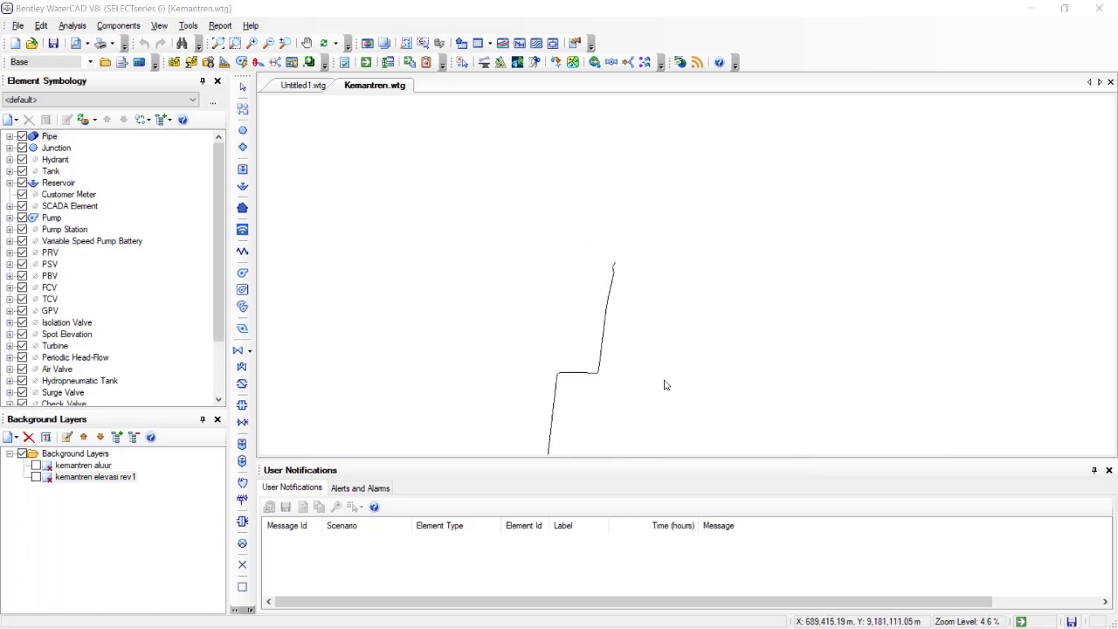
{"action": "scroll", "coordinate": [637, 234], "scroll_direction": "down", "scroll_amount": 6}
{"action": "scroll", "coordinate": [609, 294], "scroll_direction": "up", "scroll_amount": 3}
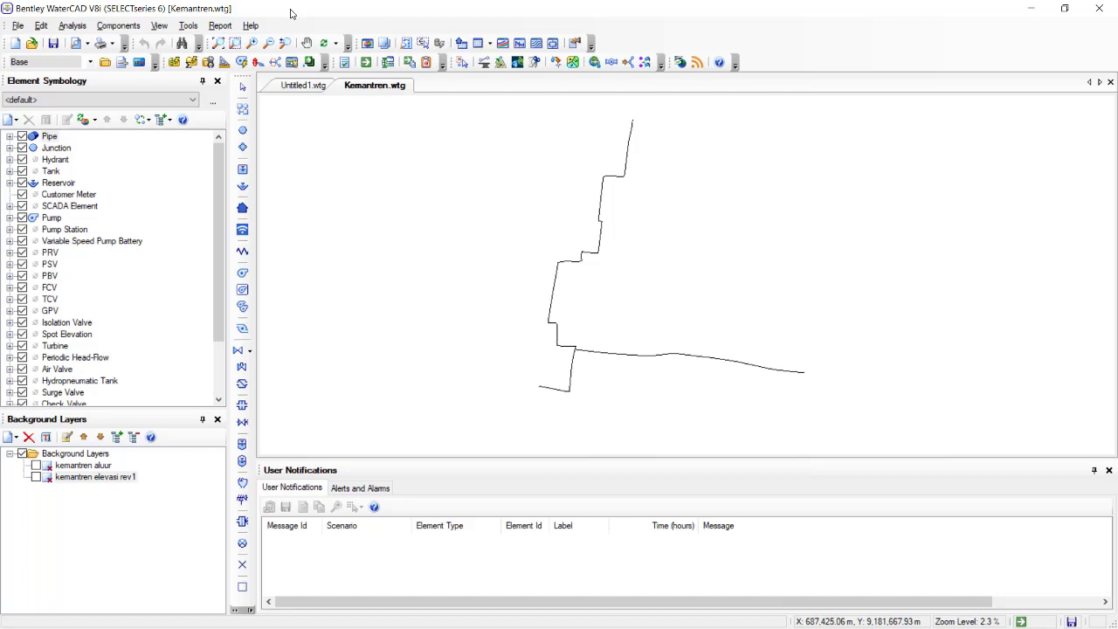
Open the project's pattern definitions and display Hydraulic Pattern - 1 from the Hydraulic category.
{"action": "left_click", "coordinate": [121, 26]}
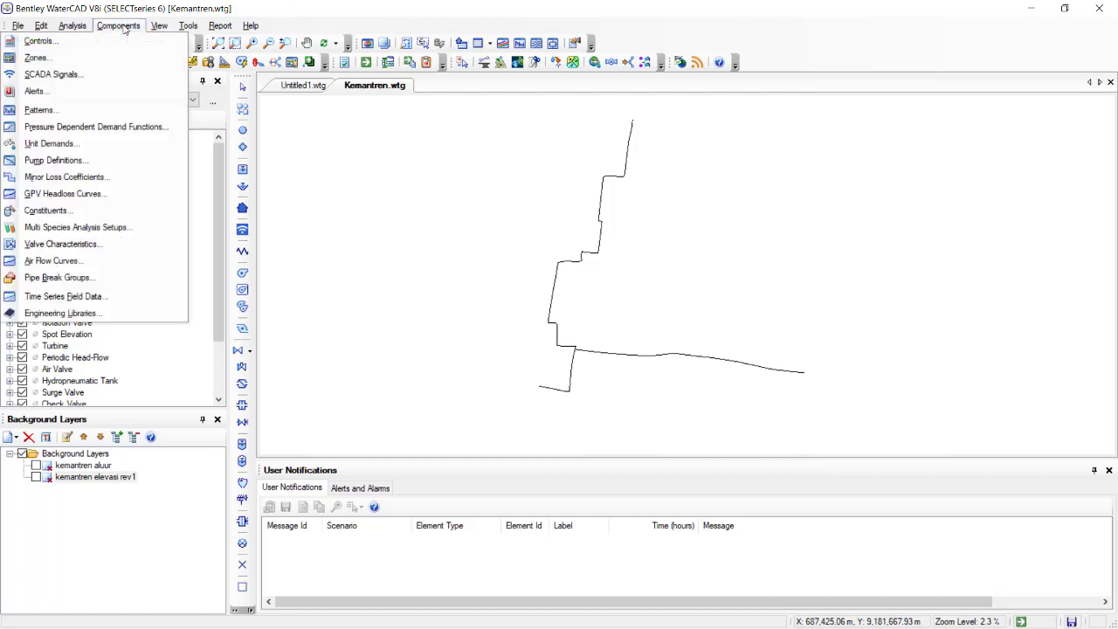
{"action": "left_click", "coordinate": [124, 29]}
{"action": "left_click", "coordinate": [124, 28]}
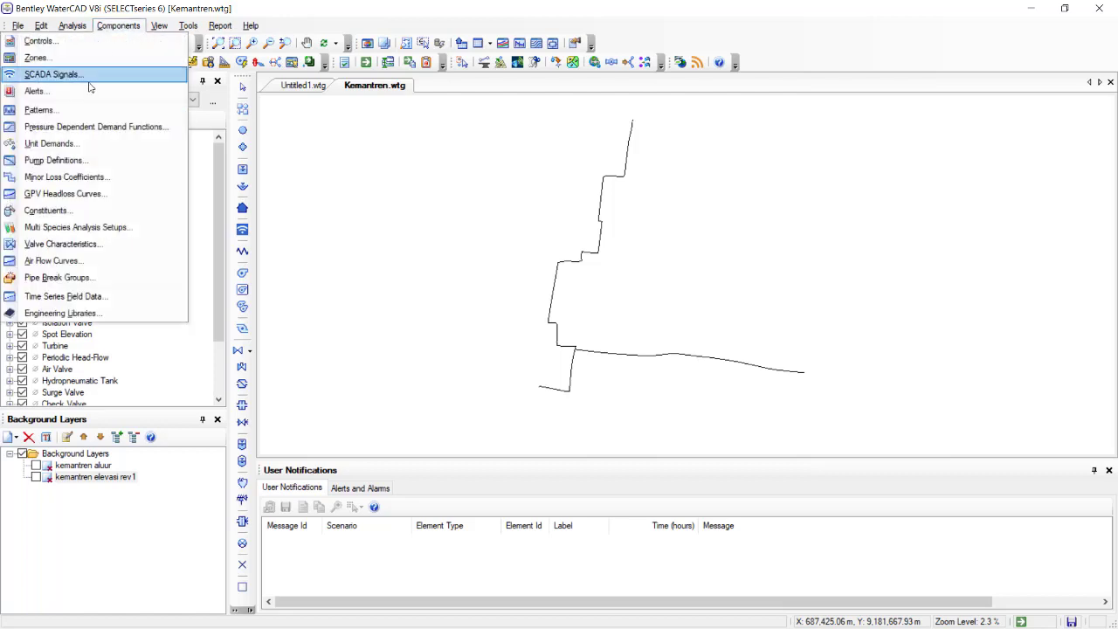
{"action": "left_click", "coordinate": [88, 111]}
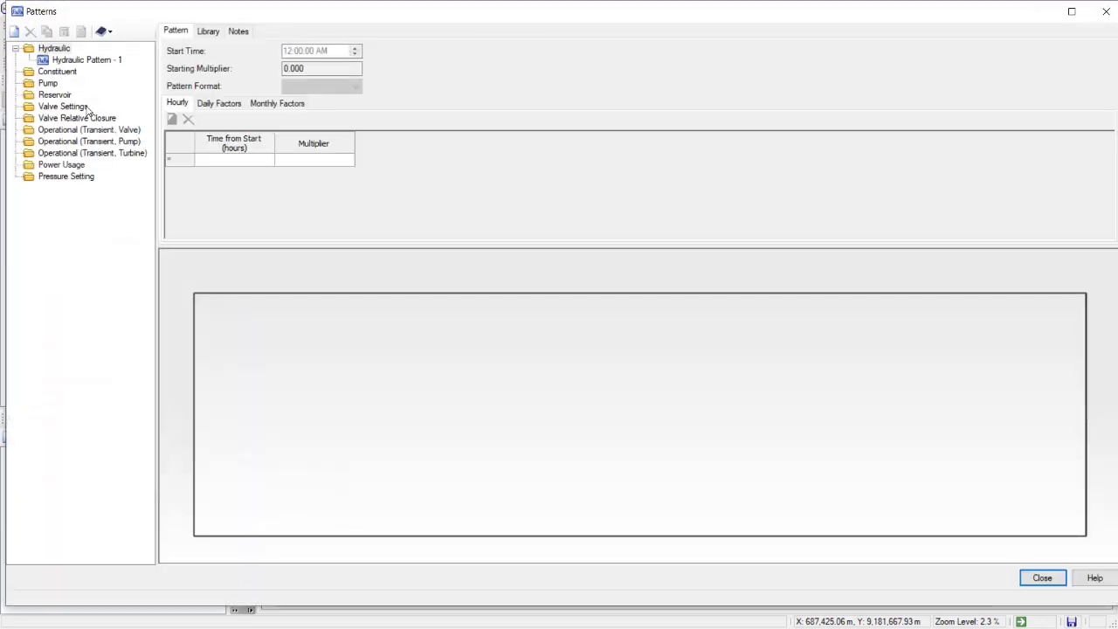
{"action": "left_click", "coordinate": [65, 50]}
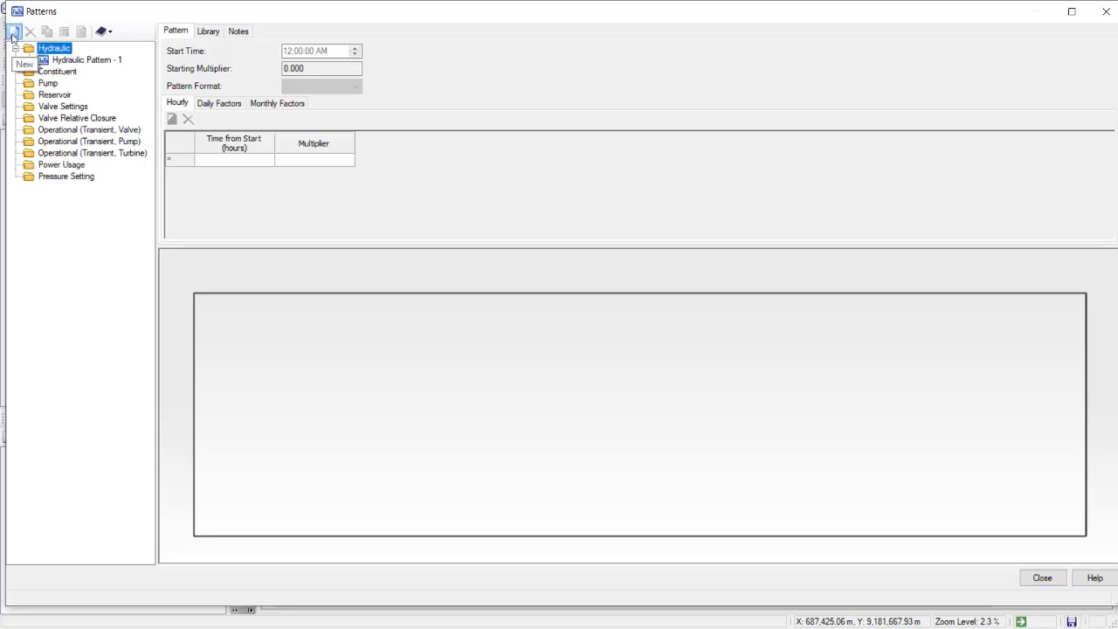
{"action": "left_click", "coordinate": [80, 61]}
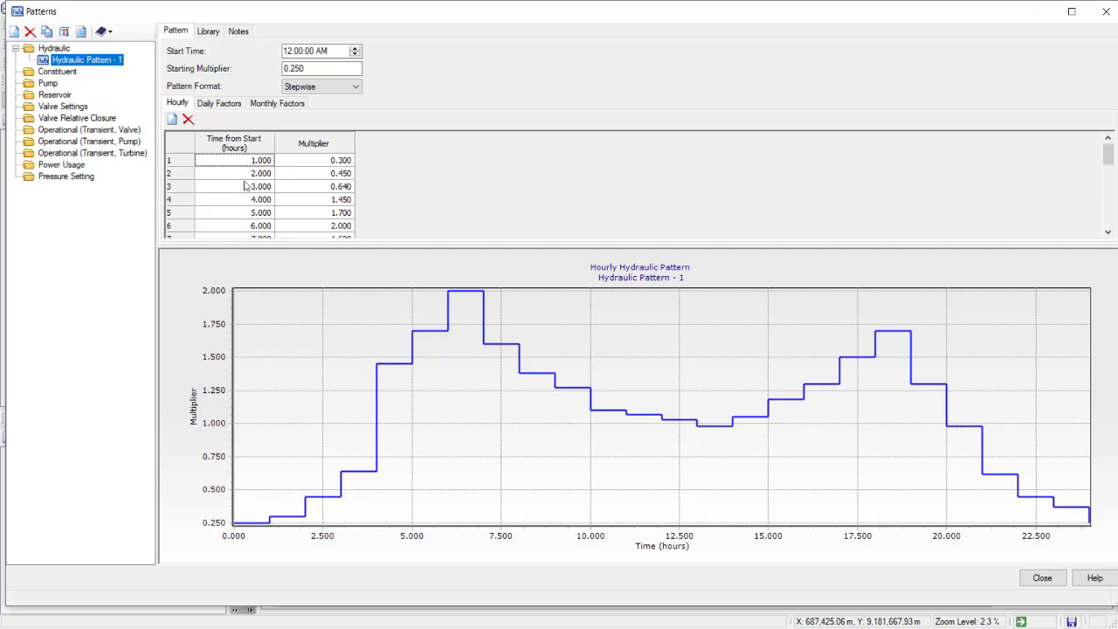
Review the start time and the hourly multipliers of Hydraulic Pattern - 1 across 24 hours, and close the pattern definitions.
{"action": "scroll", "coordinate": [241, 180], "scroll_direction": "down", "scroll_amount": 6}
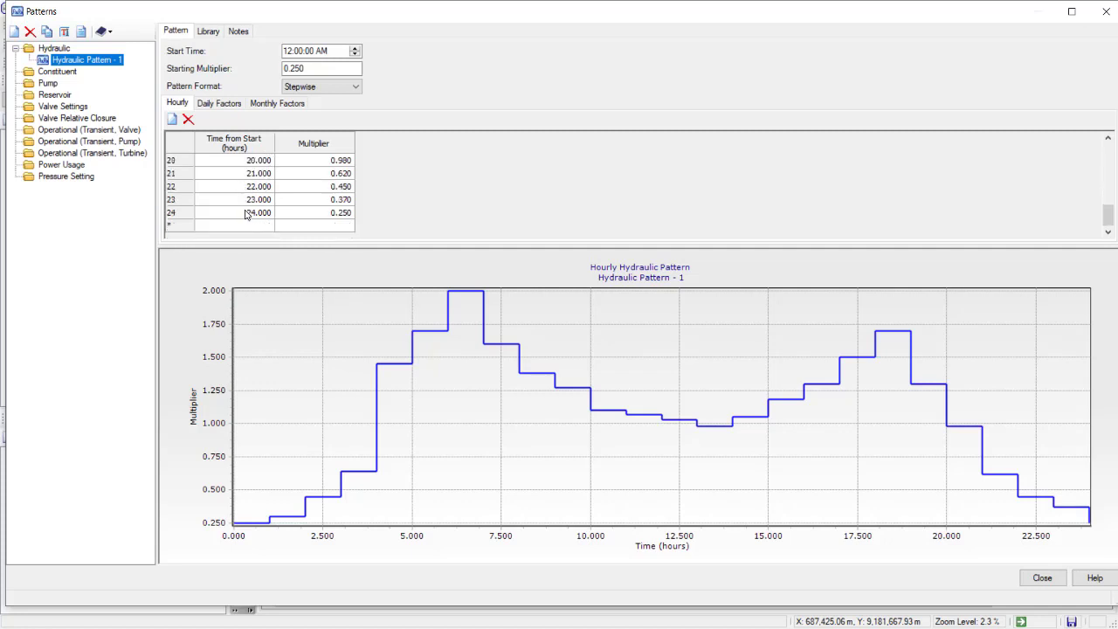
{"action": "scroll", "coordinate": [247, 215], "scroll_direction": "up", "scroll_amount": 6}
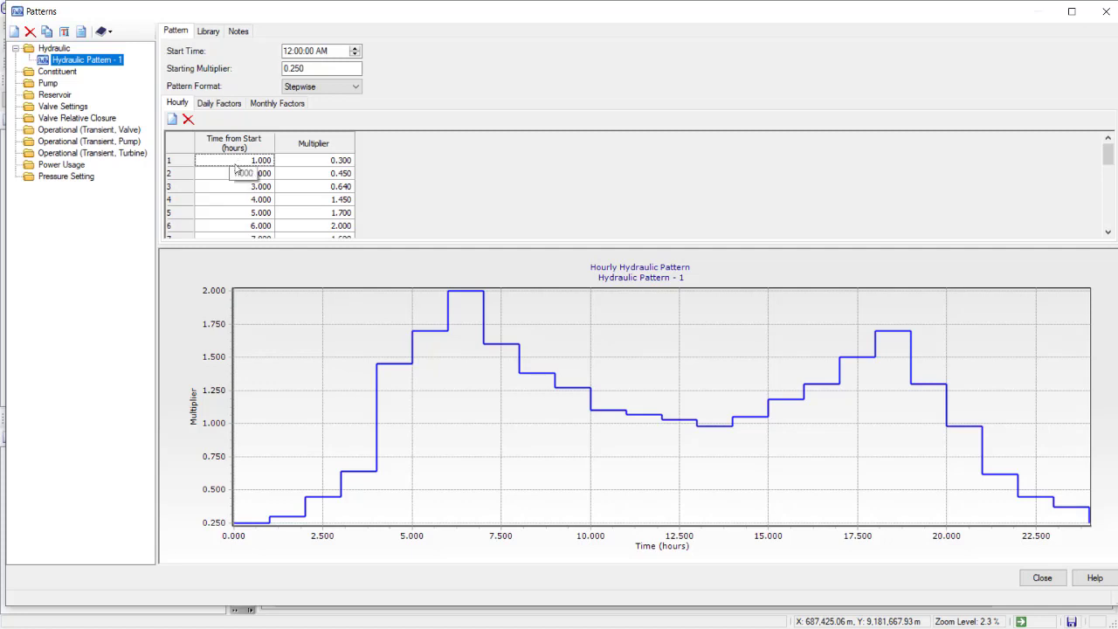
{"action": "scroll", "coordinate": [237, 172], "scroll_direction": "down", "scroll_amount": 6}
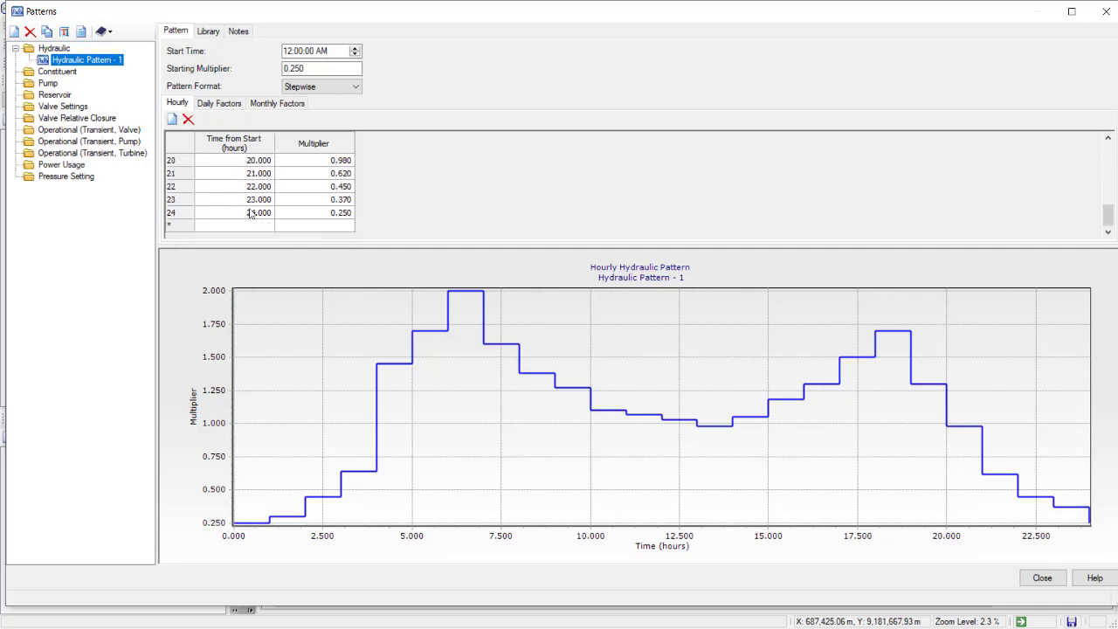
{"action": "left_click", "coordinate": [324, 51]}
{"action": "scroll", "coordinate": [325, 174], "scroll_direction": "up", "scroll_amount": 7}
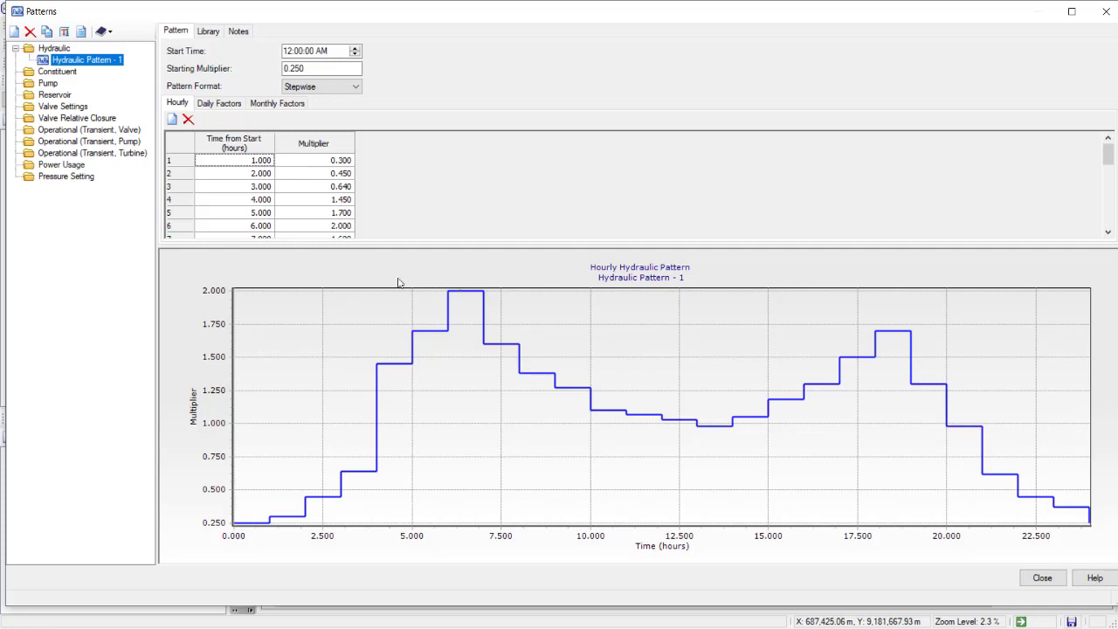
{"action": "scroll", "coordinate": [311, 186], "scroll_direction": "down", "scroll_amount": 1}
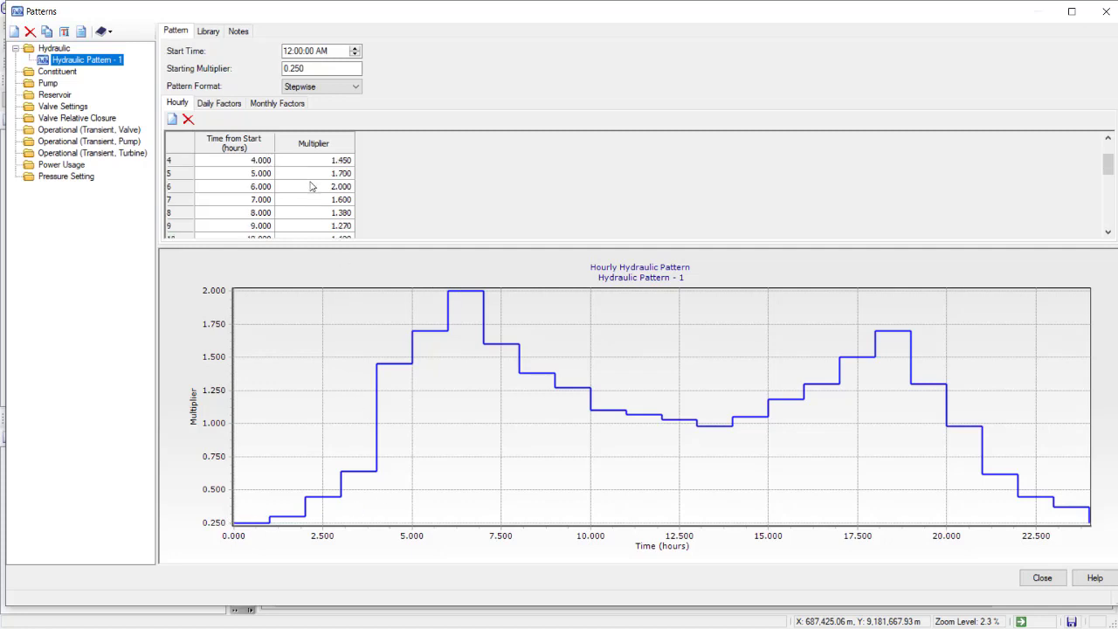
{"action": "left_click", "coordinate": [334, 189]}
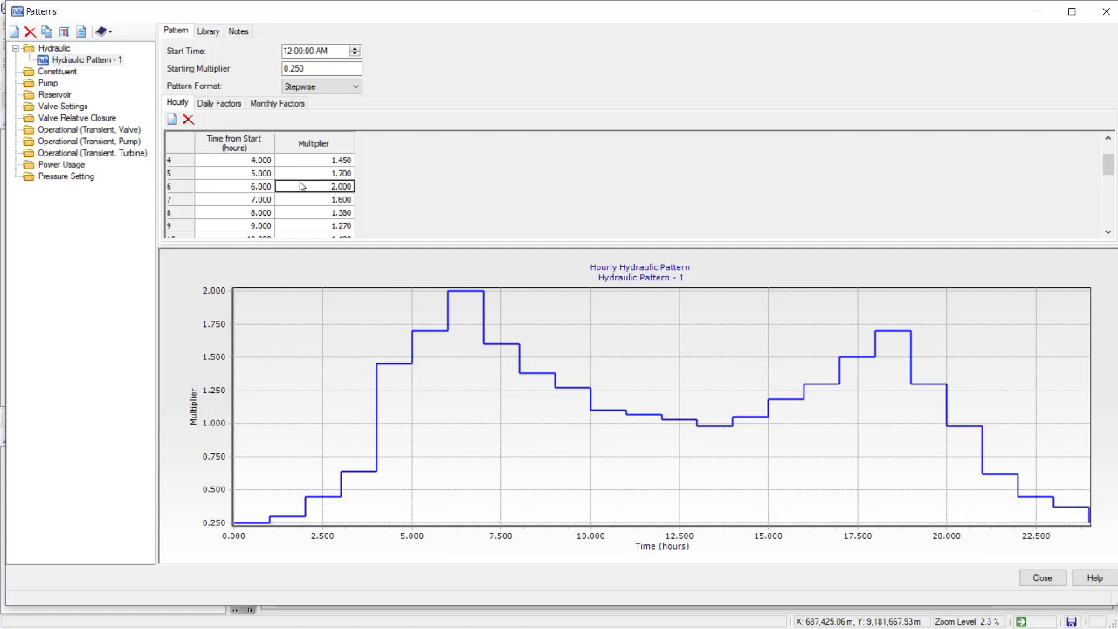
{"action": "left_click", "coordinate": [240, 191]}
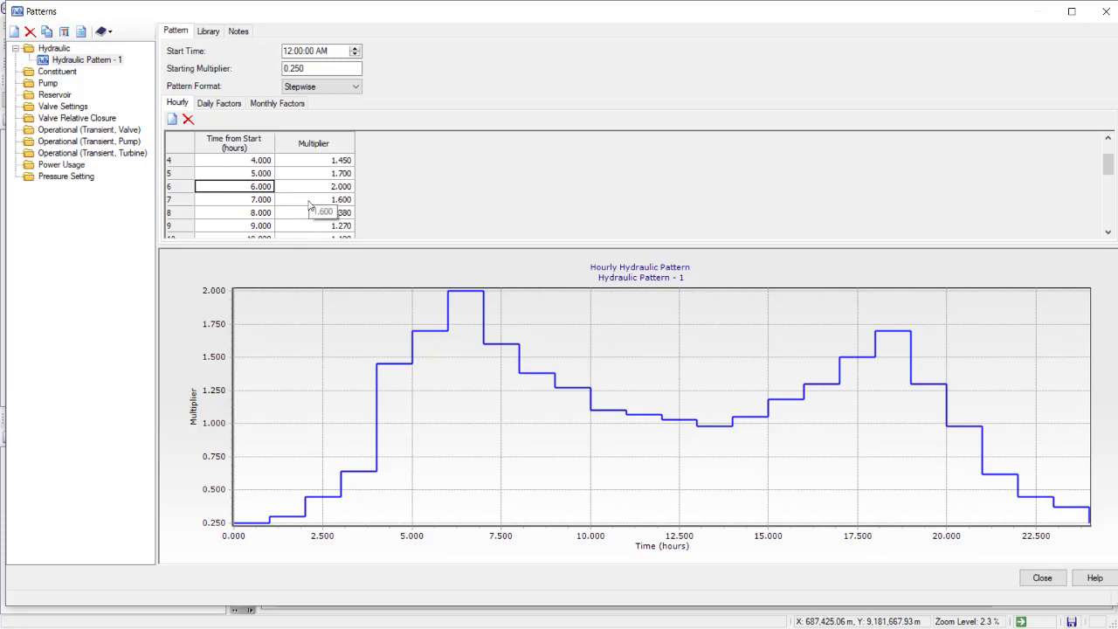
{"action": "scroll", "coordinate": [310, 205], "scroll_direction": "down", "scroll_amount": 4}
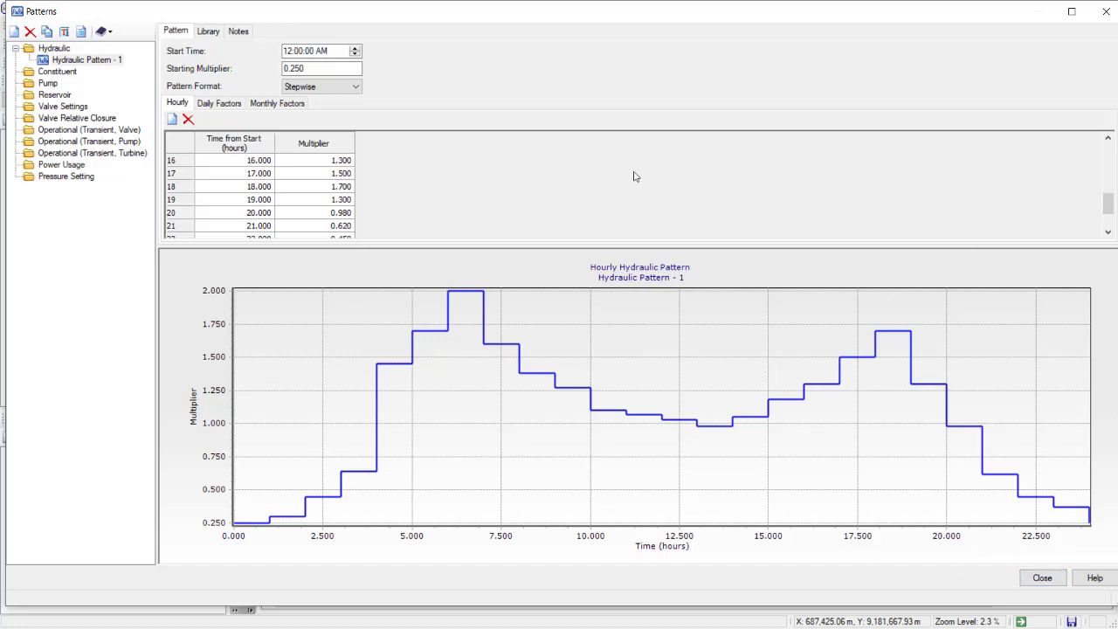
{"action": "left_click", "coordinate": [1042, 577]}
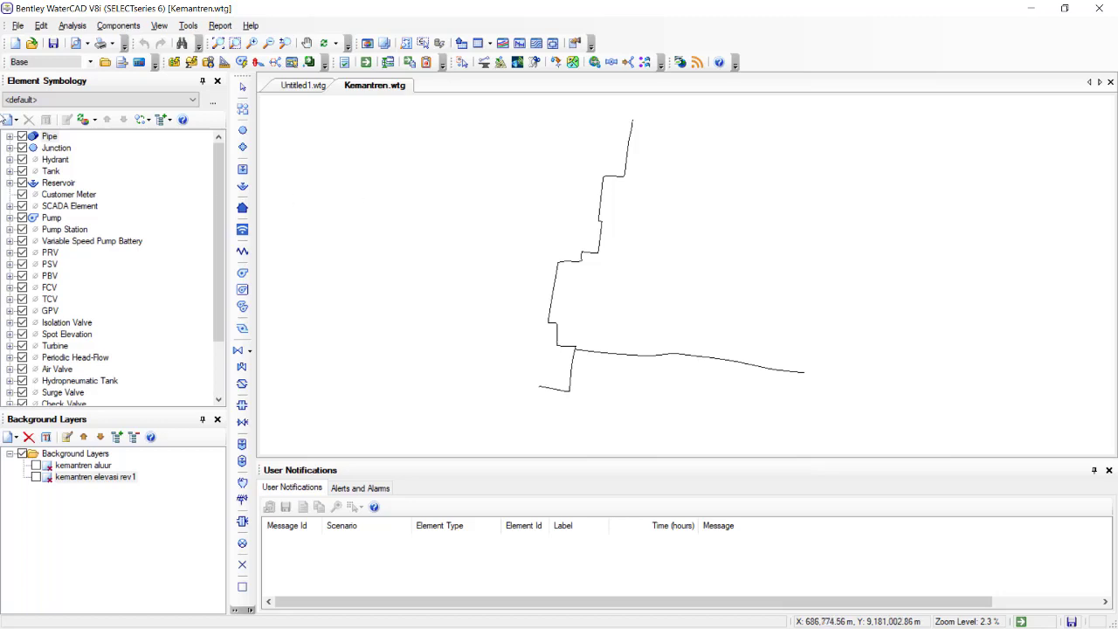
Open the Base Calculation Options of the Steady State/EPS Solver and set the friction method to Hazen-Williams.
{"action": "left_click", "coordinate": [70, 26]}
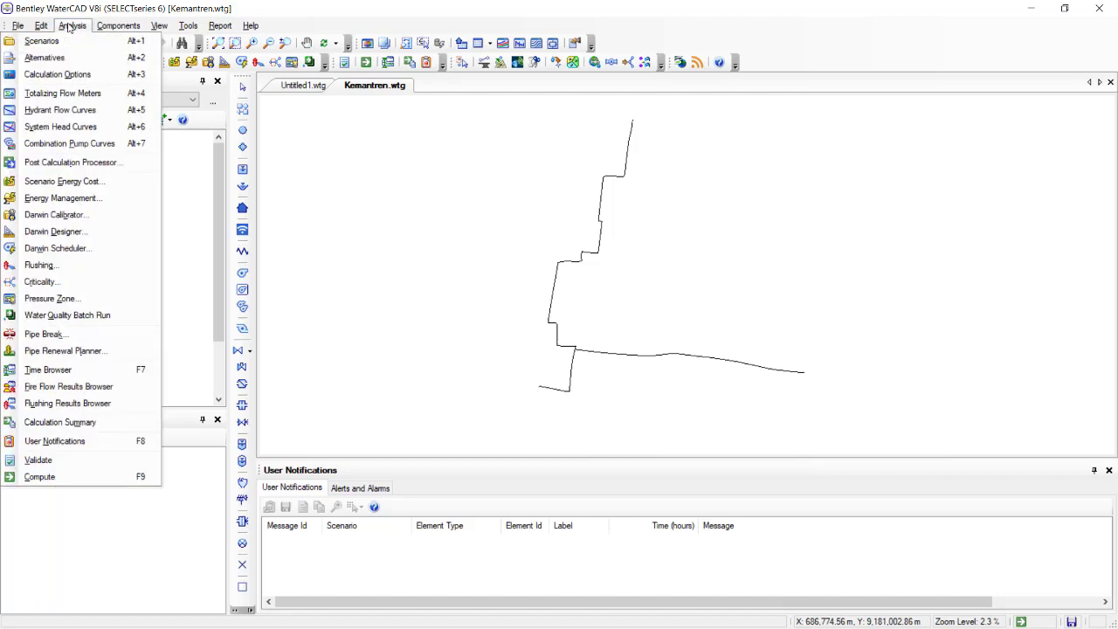
{"action": "left_click", "coordinate": [64, 79]}
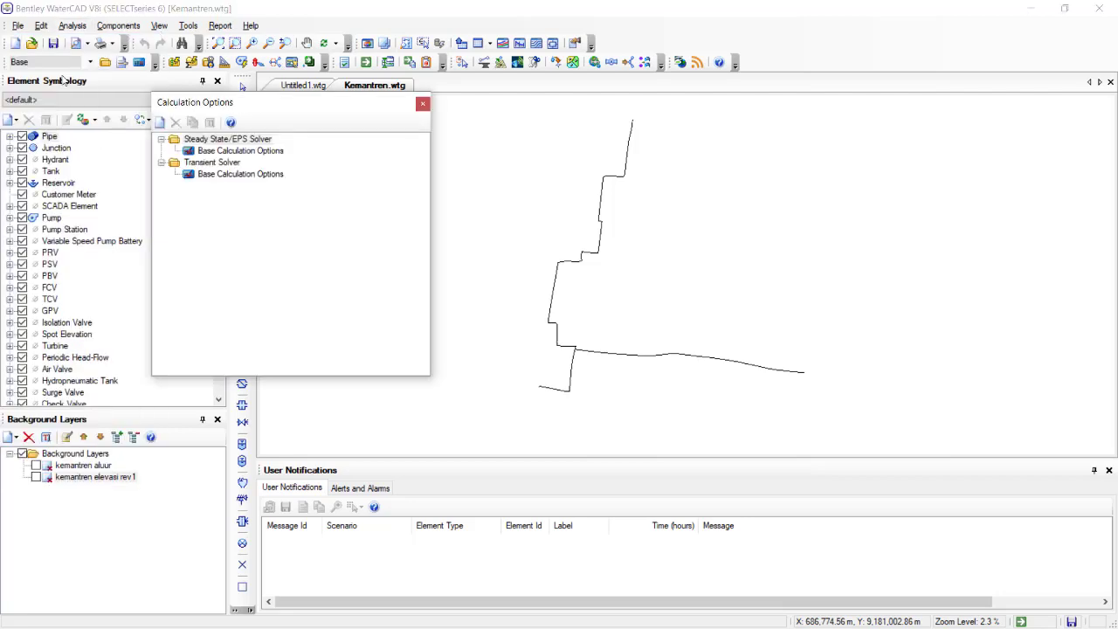
{"action": "left_click", "coordinate": [237, 152]}
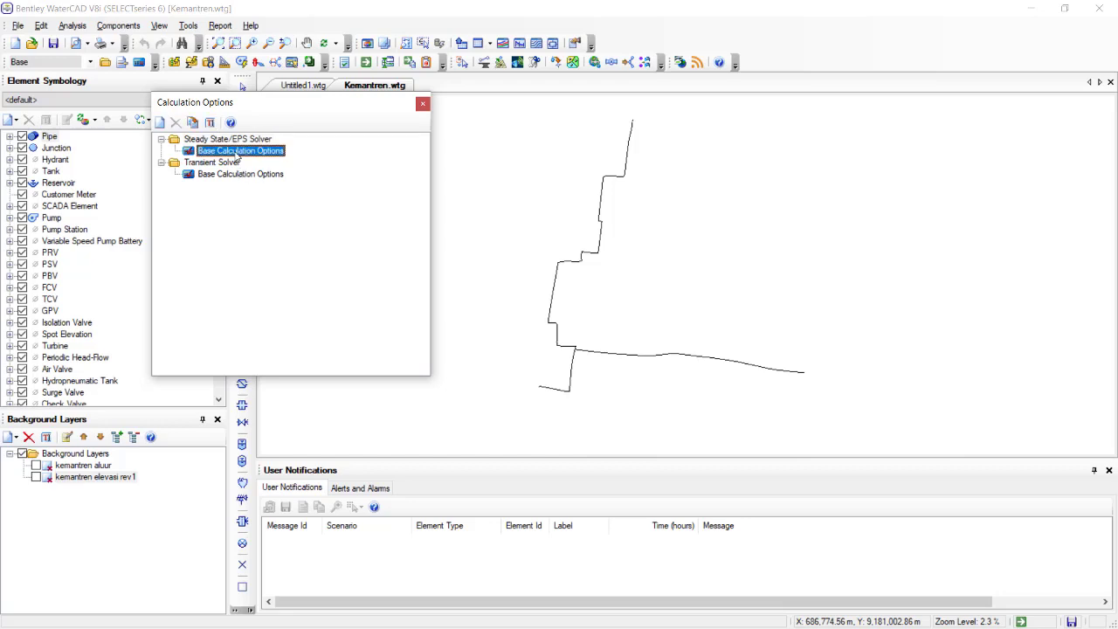
{"action": "double_click", "coordinate": [236, 152]}
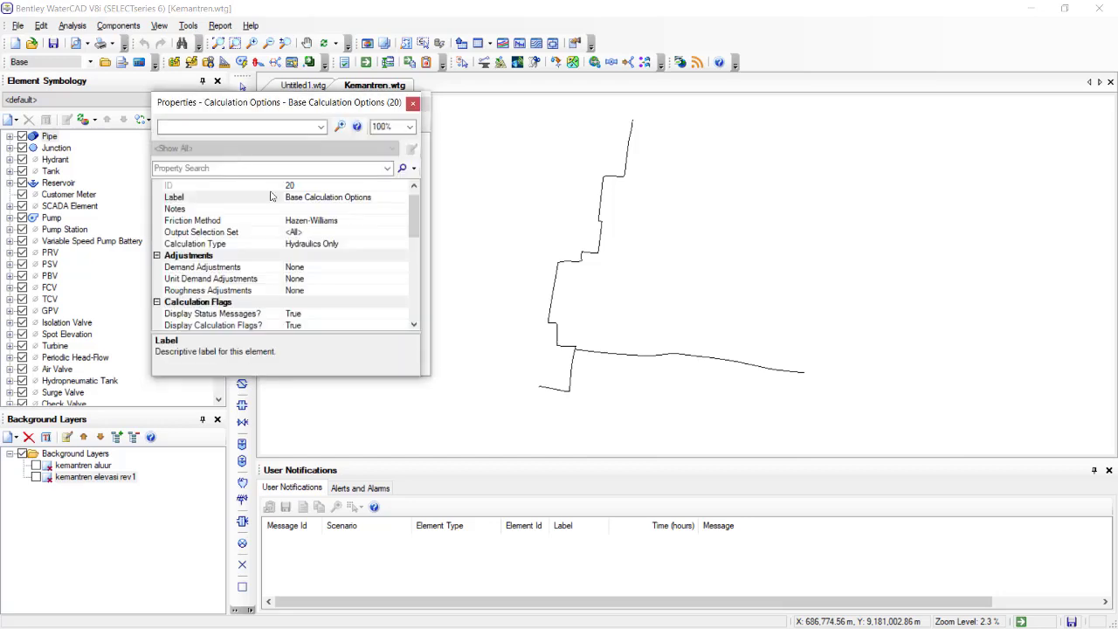
{"action": "left_click", "coordinate": [324, 220]}
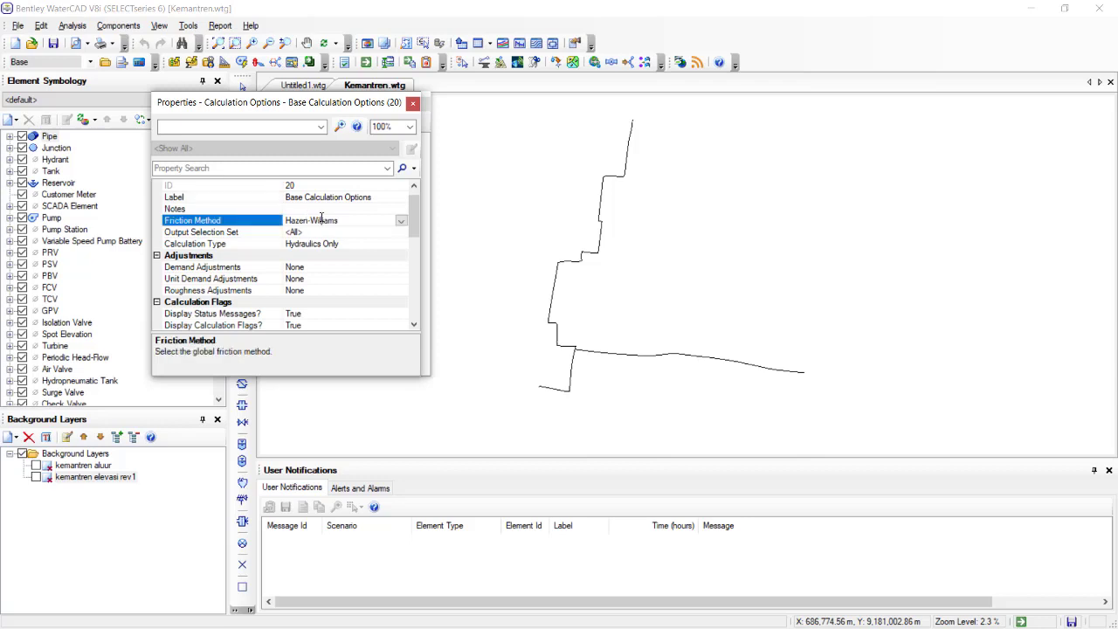
{"action": "left_click", "coordinate": [401, 222]}
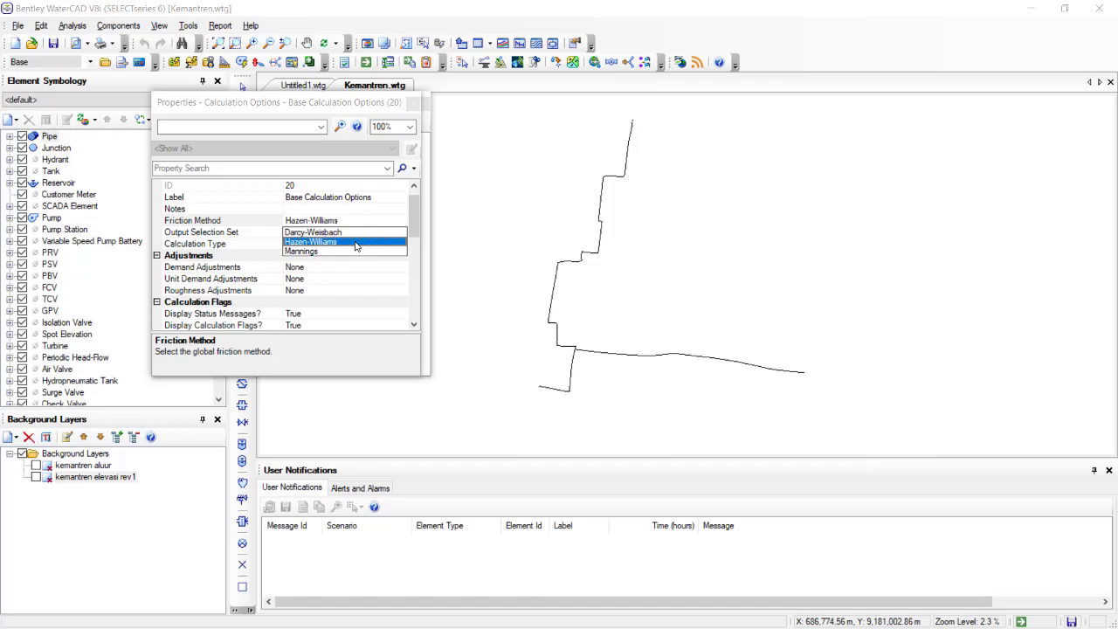
{"action": "left_click", "coordinate": [355, 247]}
Set the calculation type in the Base Calculation Options to Hydraulics Only.
{"action": "left_click", "coordinate": [356, 245]}
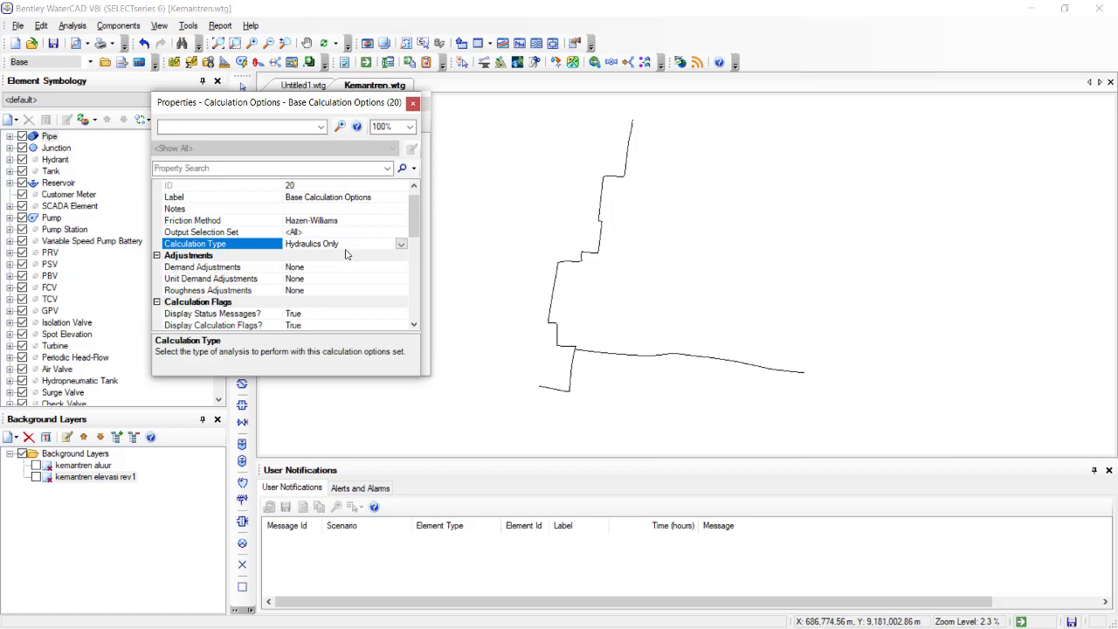
{"action": "left_click", "coordinate": [400, 245]}
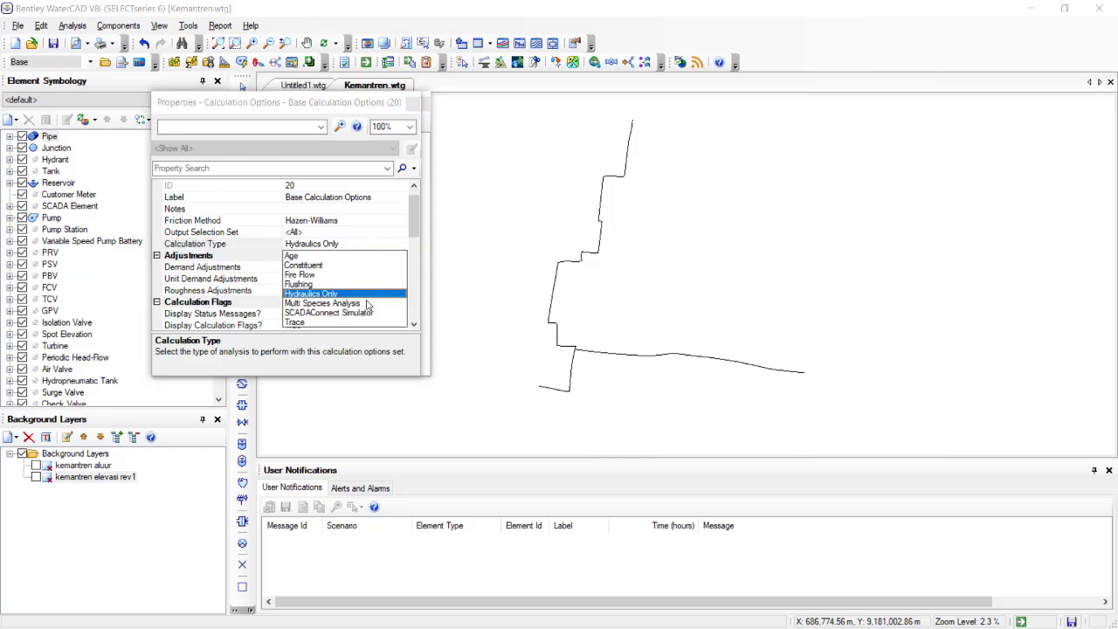
{"action": "left_click", "coordinate": [350, 295]}
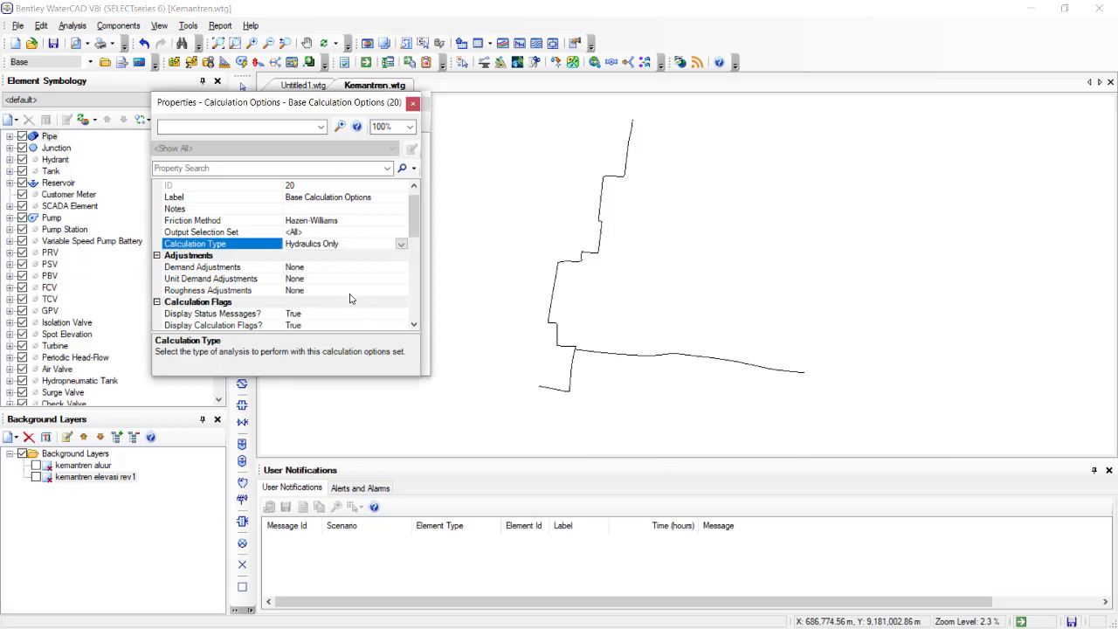
Set the time analysis type under Calculation Times to Steady State.
{"action": "scroll", "coordinate": [350, 298], "scroll_direction": "down", "scroll_amount": 4}
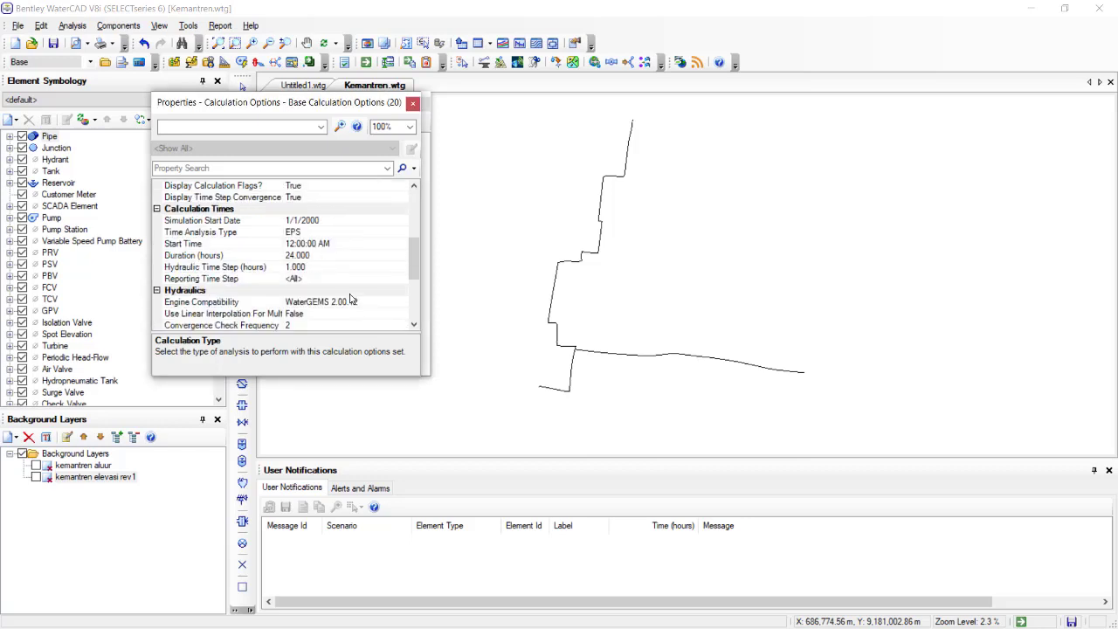
{"action": "left_click", "coordinate": [329, 230]}
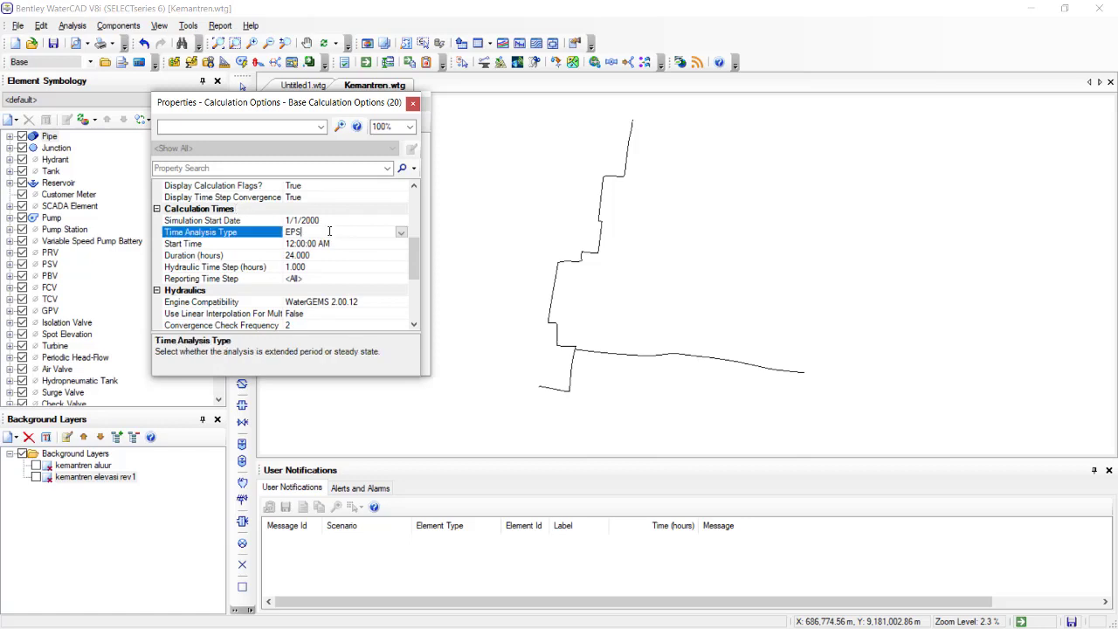
{"action": "left_click", "coordinate": [402, 233]}
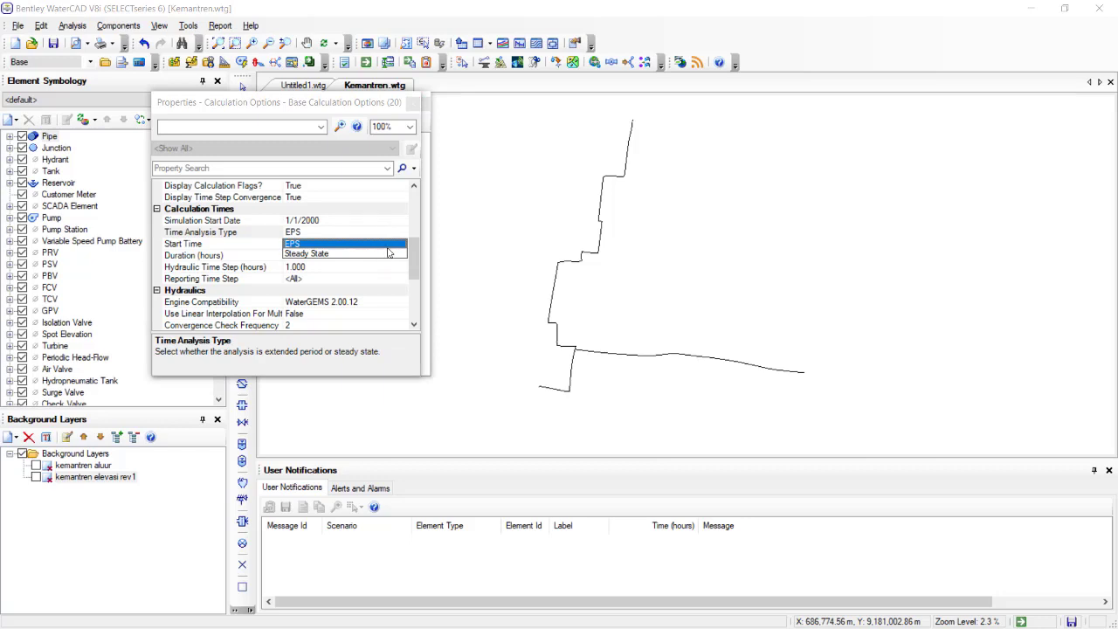
{"action": "left_click", "coordinate": [386, 254]}
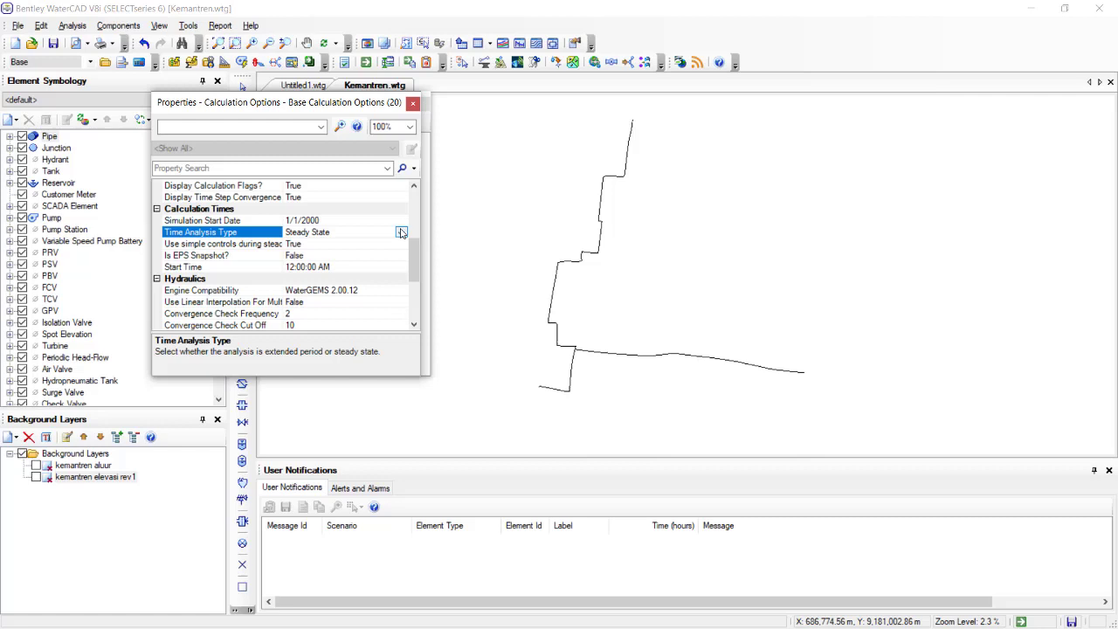
Set the time analysis type to EPS and check the start time, duration and hydraulic time step.
{"action": "left_click", "coordinate": [401, 233]}
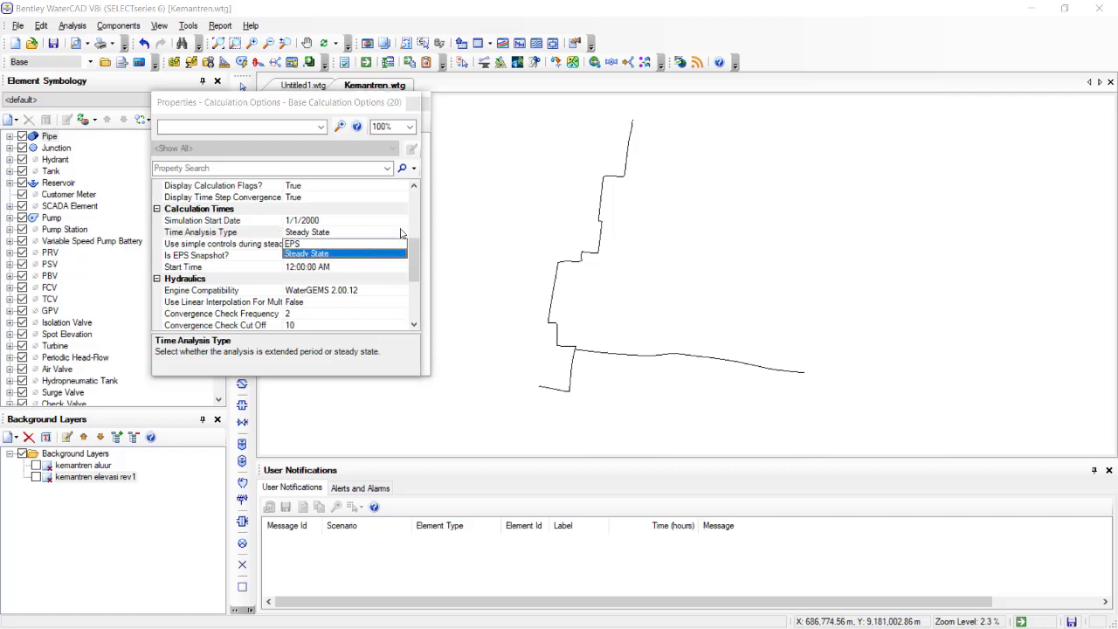
{"action": "left_click", "coordinate": [385, 244]}
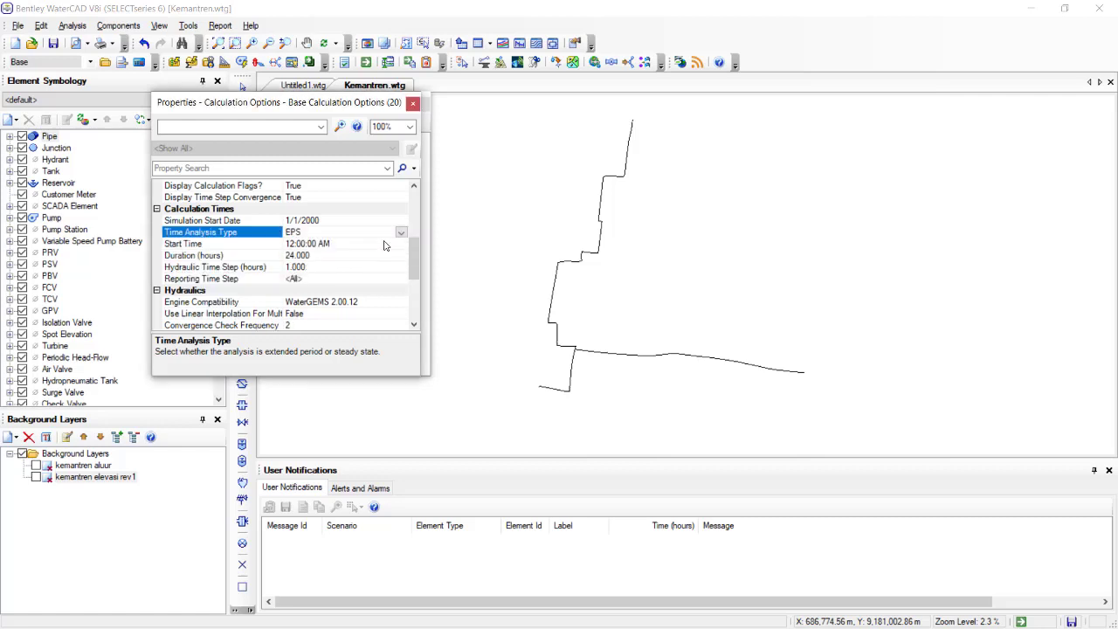
{"action": "left_click", "coordinate": [331, 246]}
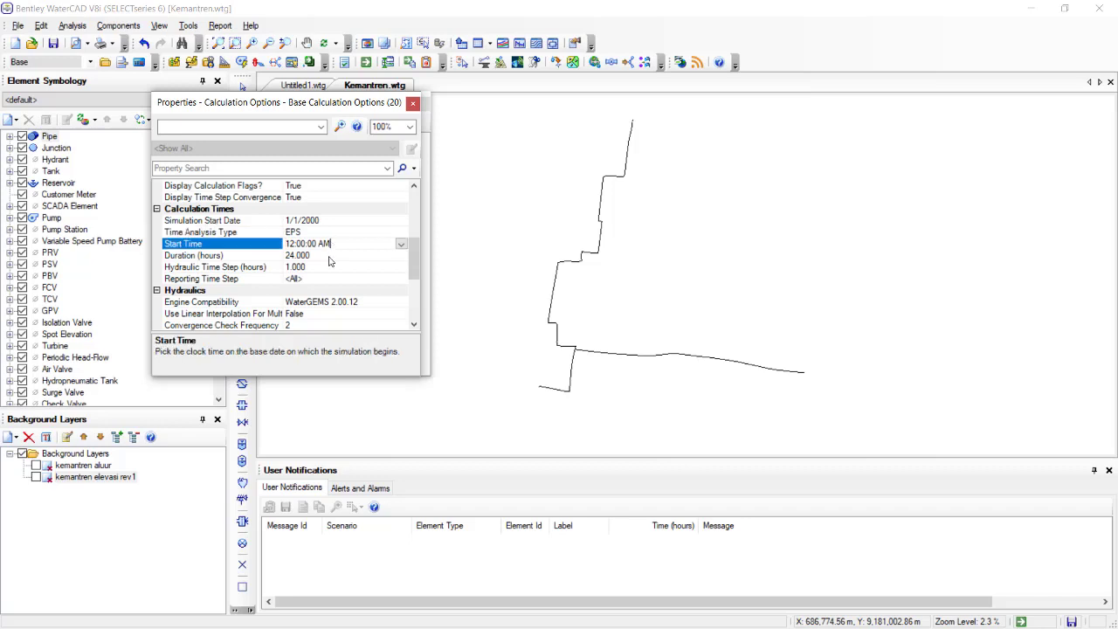
{"action": "left_click", "coordinate": [323, 254]}
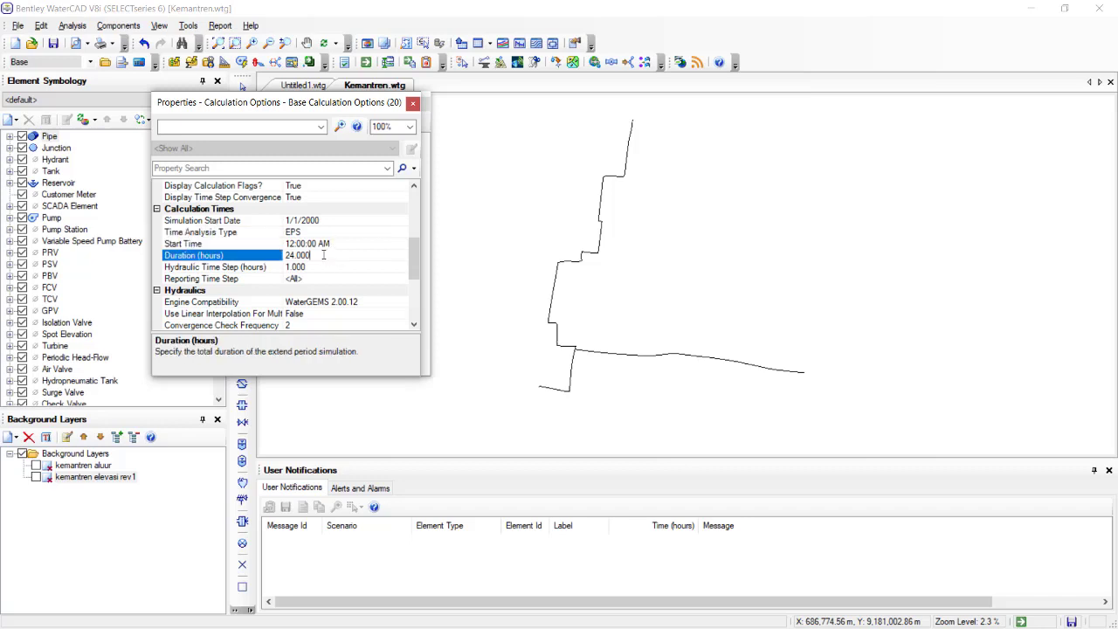
{"action": "left_click", "coordinate": [317, 267]}
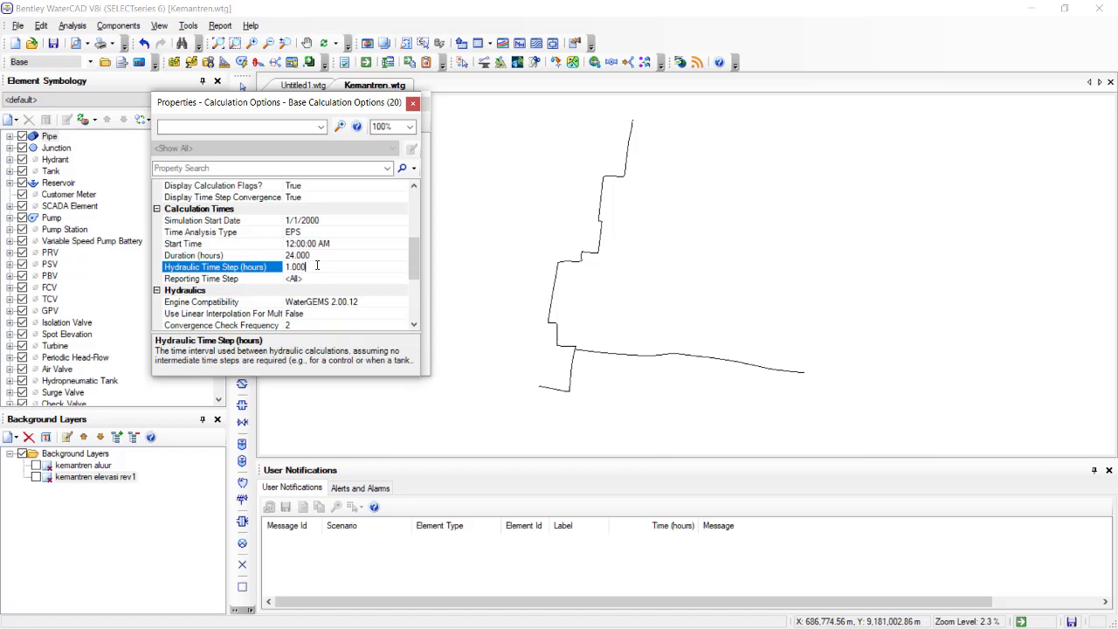
Look over the remaining Base Calculation Options and close the solver's calculation options.
{"action": "scroll", "coordinate": [319, 268], "scroll_direction": "down", "scroll_amount": 4}
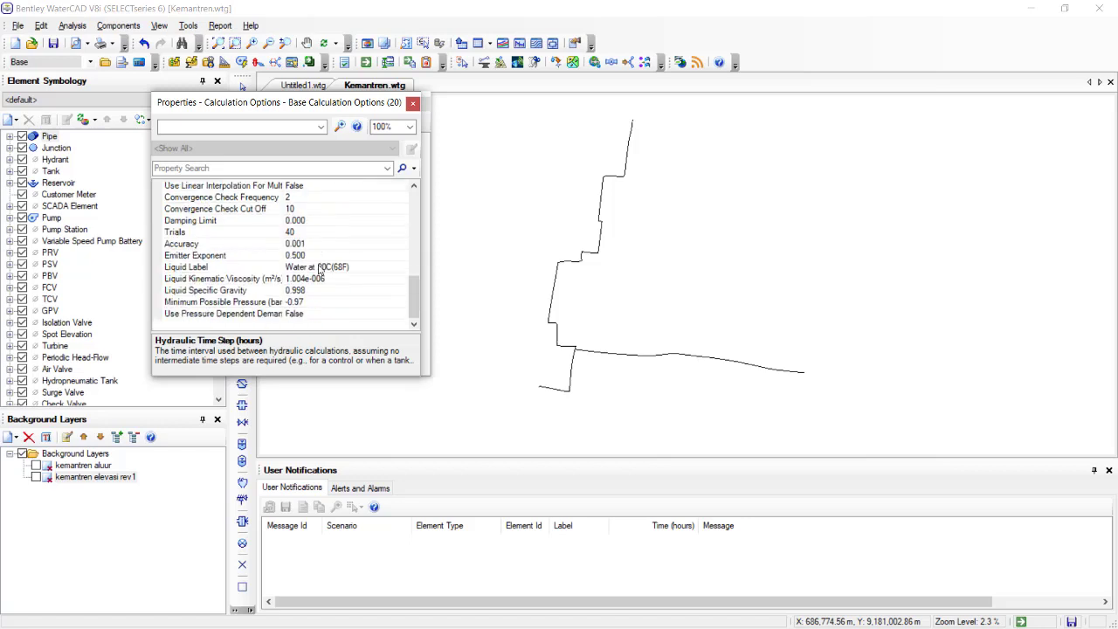
{"action": "scroll", "coordinate": [320, 271], "scroll_direction": "up", "scroll_amount": 7}
{"action": "scroll", "coordinate": [319, 270], "scroll_direction": "up", "scroll_amount": 1}
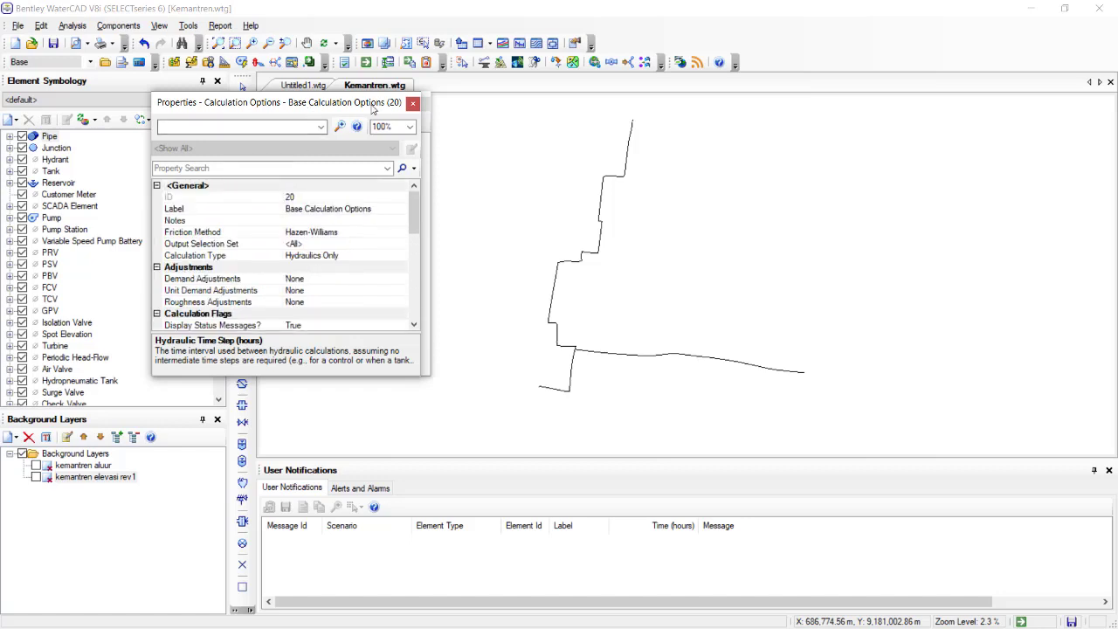
{"action": "left_click", "coordinate": [412, 105]}
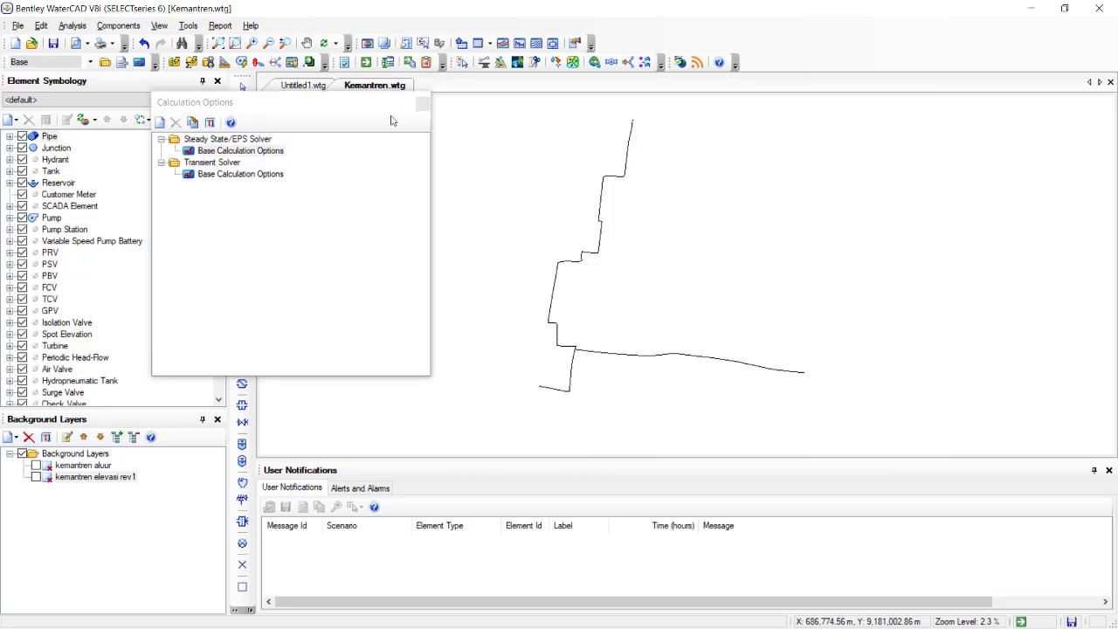
{"action": "left_click", "coordinate": [422, 104]}
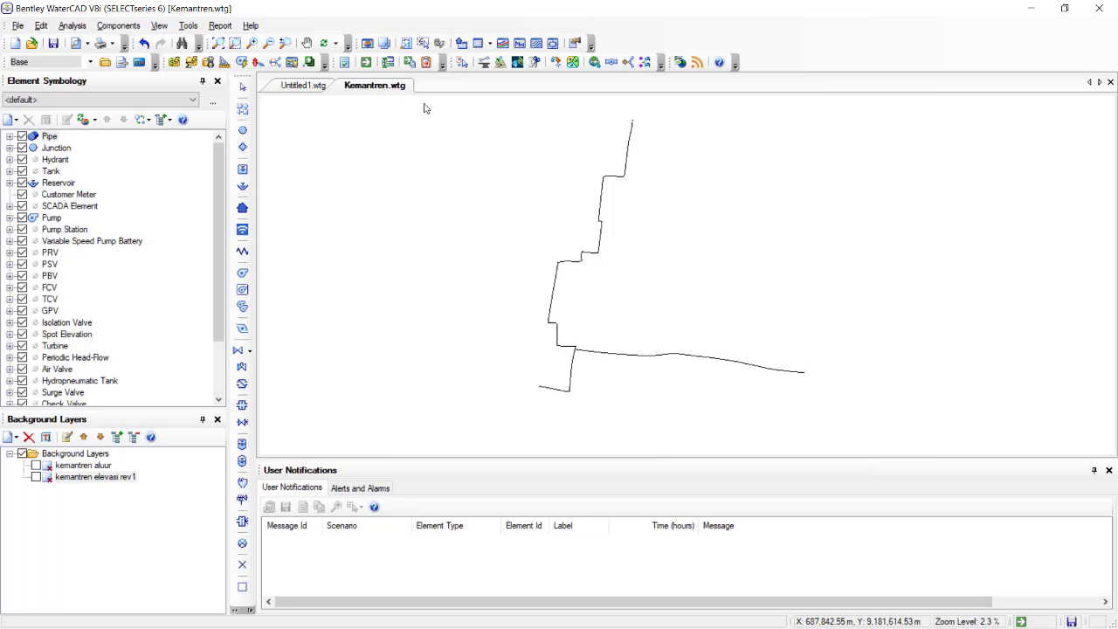
Open the FlexTable for pipes and enlarge it to show every pipe row.
{"action": "left_click", "coordinate": [489, 43]}
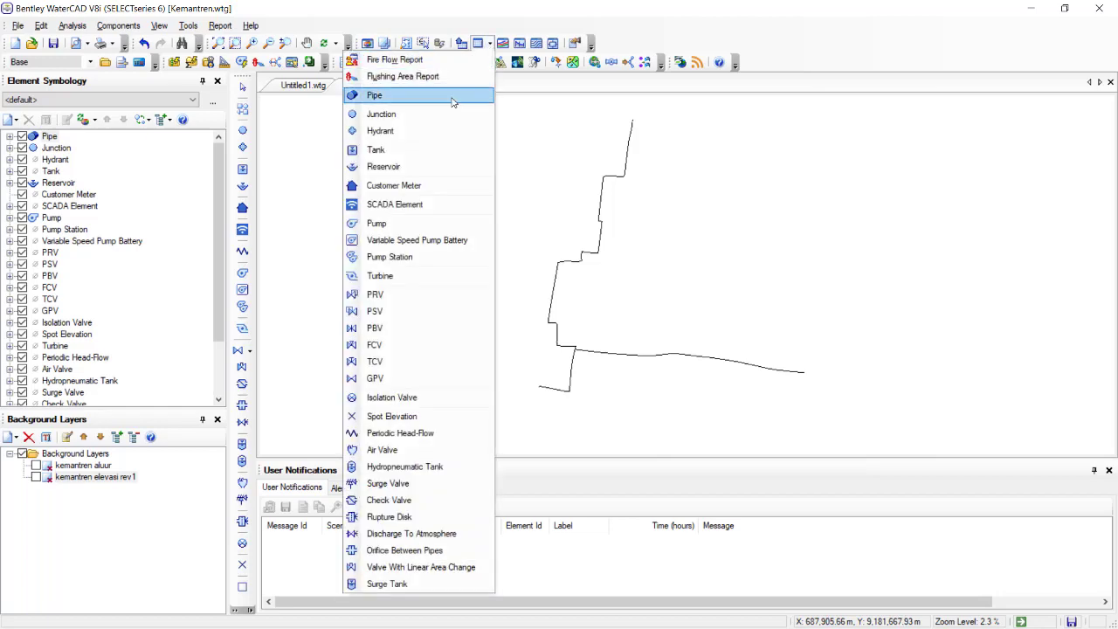
{"action": "left_click", "coordinate": [452, 103]}
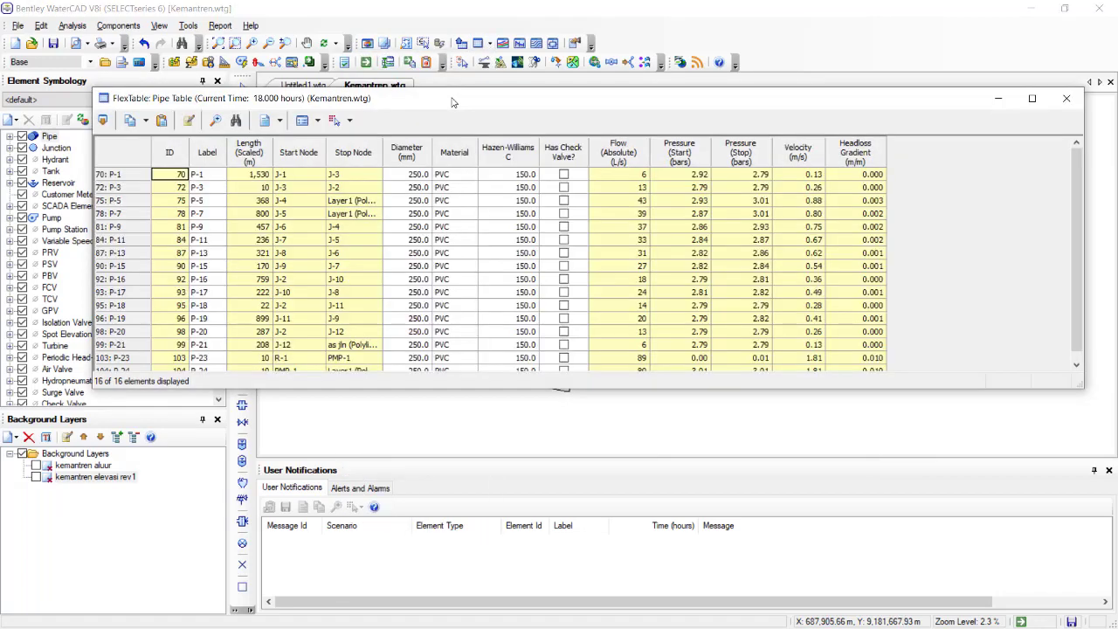
{"action": "scroll", "coordinate": [425, 252], "scroll_direction": "down", "scroll_amount": 1}
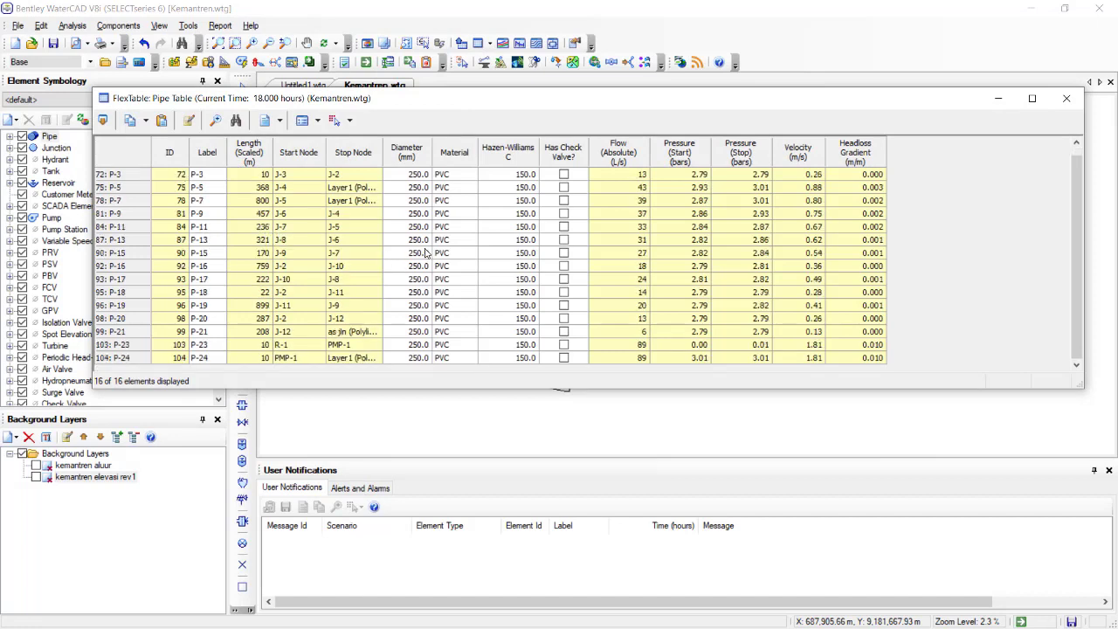
{"action": "scroll", "coordinate": [489, 332], "scroll_direction": "up", "scroll_amount": 1}
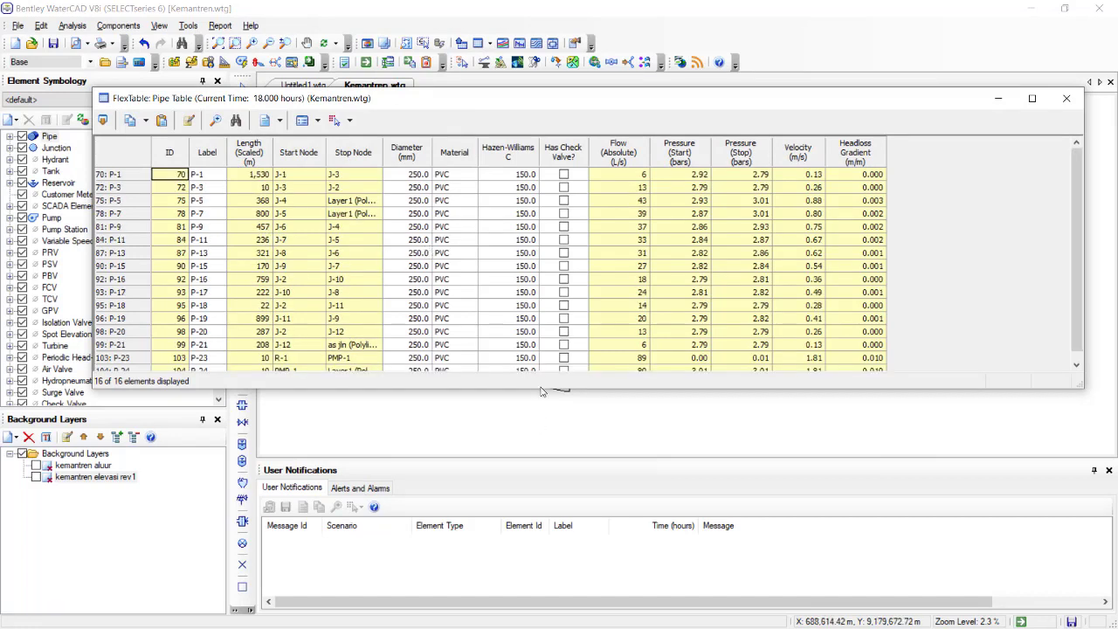
{"action": "left_click_drag", "start_coordinate": [542, 390], "coordinate": [538, 433]}
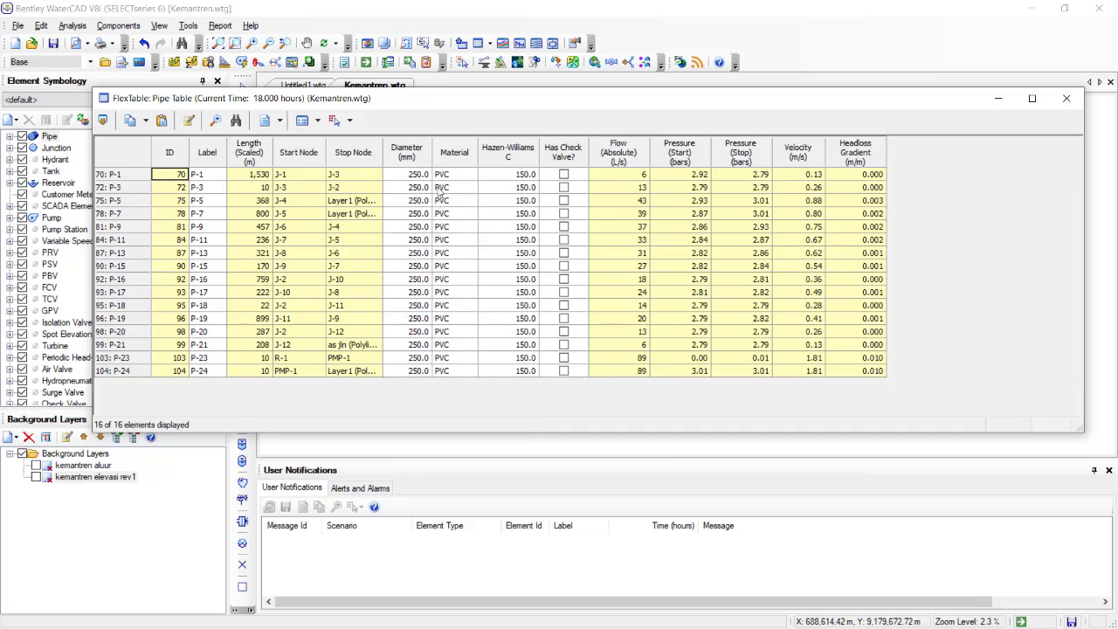
Open the engineering library for pipe P-1's material and browse the materials in MaterialLibrary.xml.
{"action": "left_click", "coordinate": [447, 175]}
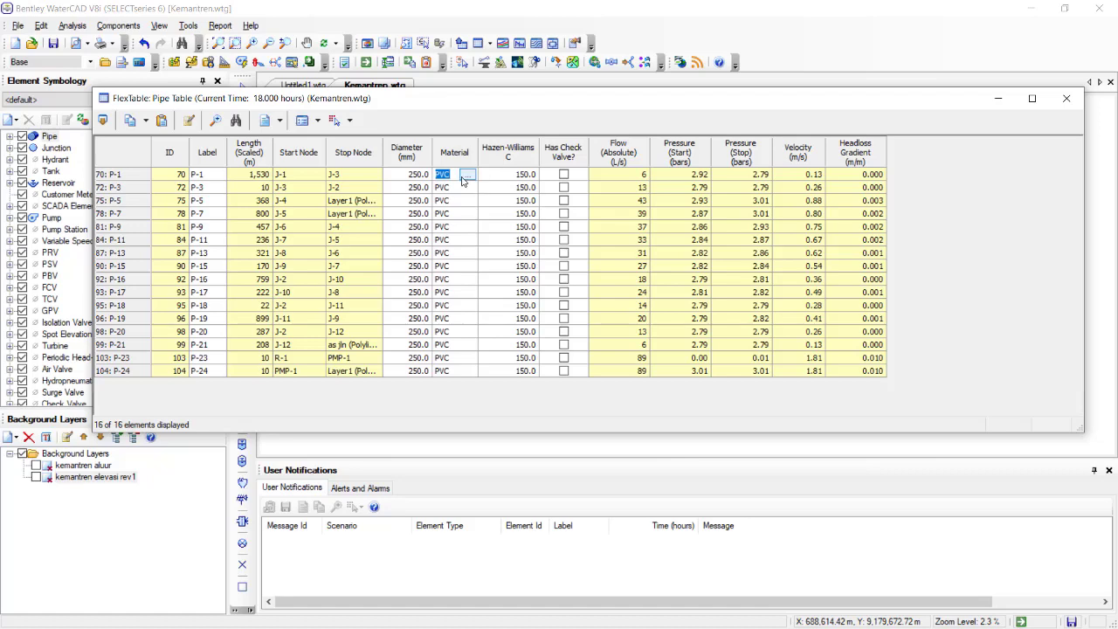
{"action": "left_click", "coordinate": [464, 178]}
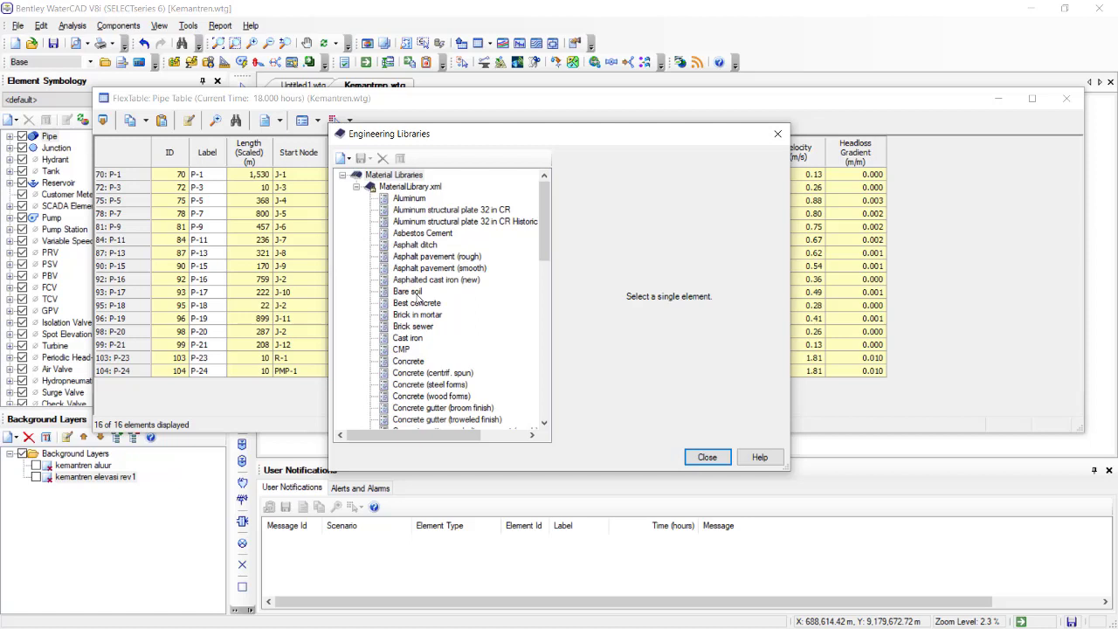
{"action": "scroll", "coordinate": [453, 353], "scroll_direction": "down", "scroll_amount": 6}
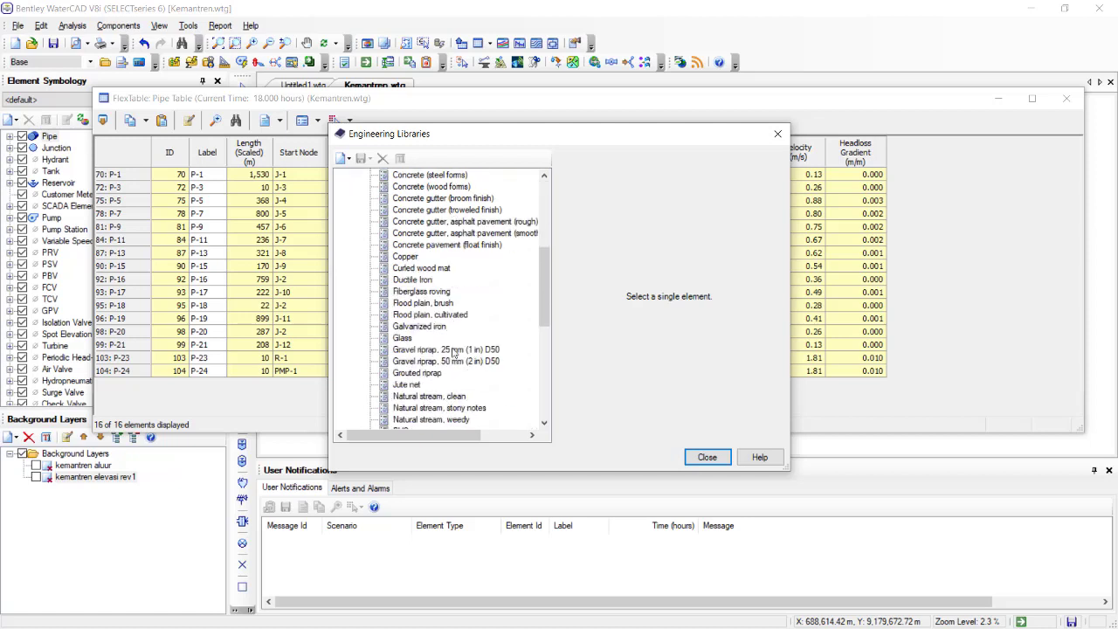
{"action": "scroll", "coordinate": [453, 353], "scroll_direction": "down", "scroll_amount": 9}
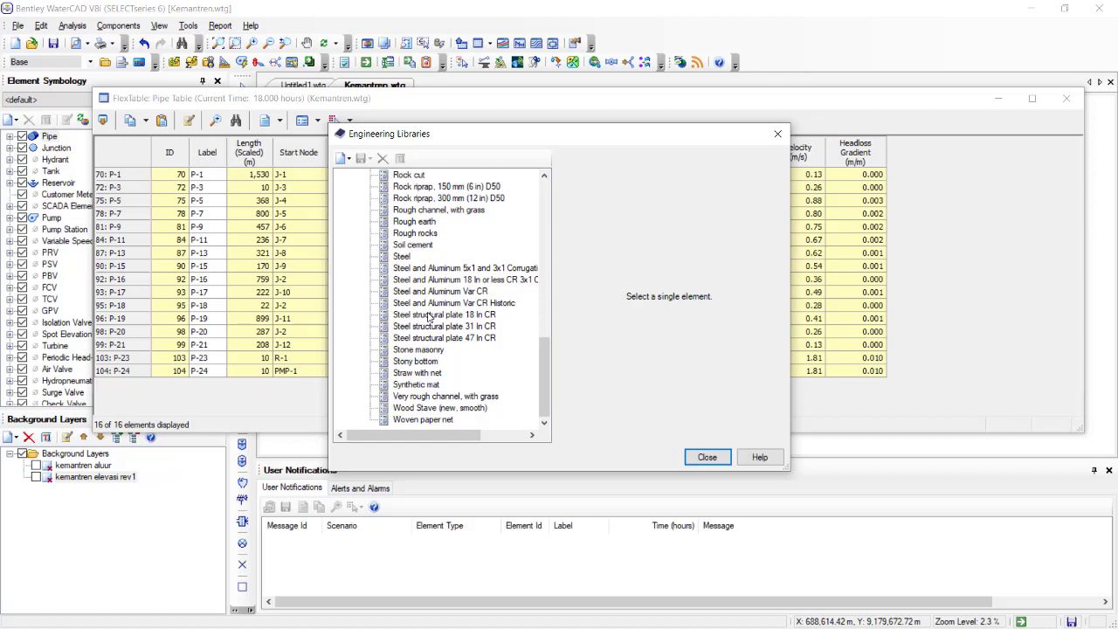
{"action": "scroll", "coordinate": [428, 316], "scroll_direction": "up", "scroll_amount": 5}
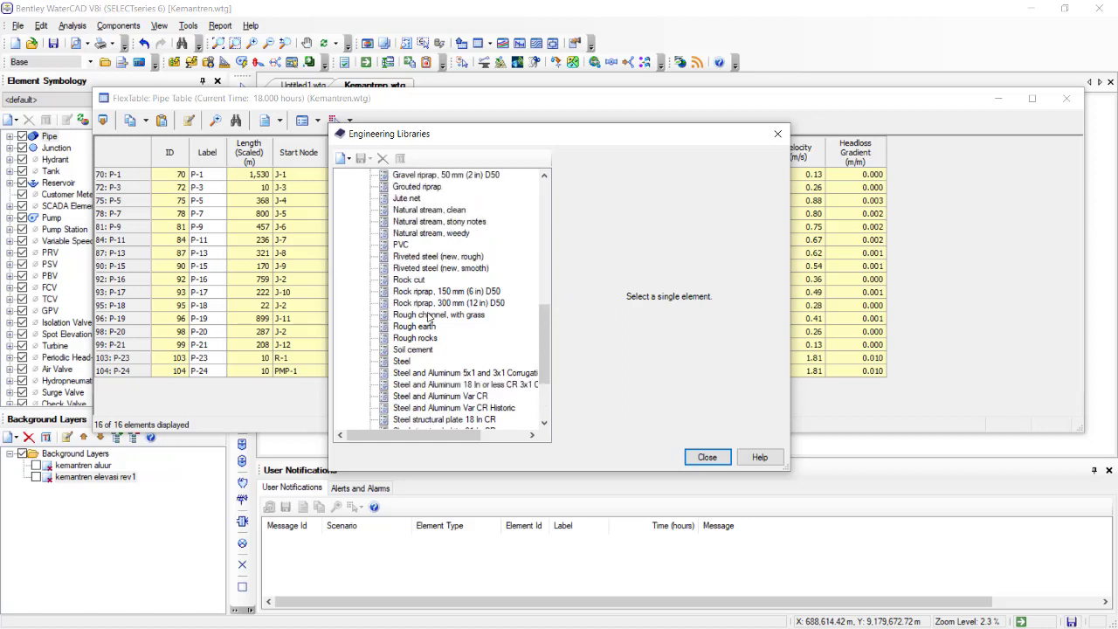
{"action": "scroll", "coordinate": [429, 317], "scroll_direction": "up", "scroll_amount": 1}
{"action": "scroll", "coordinate": [428, 317], "scroll_direction": "up", "scroll_amount": 6}
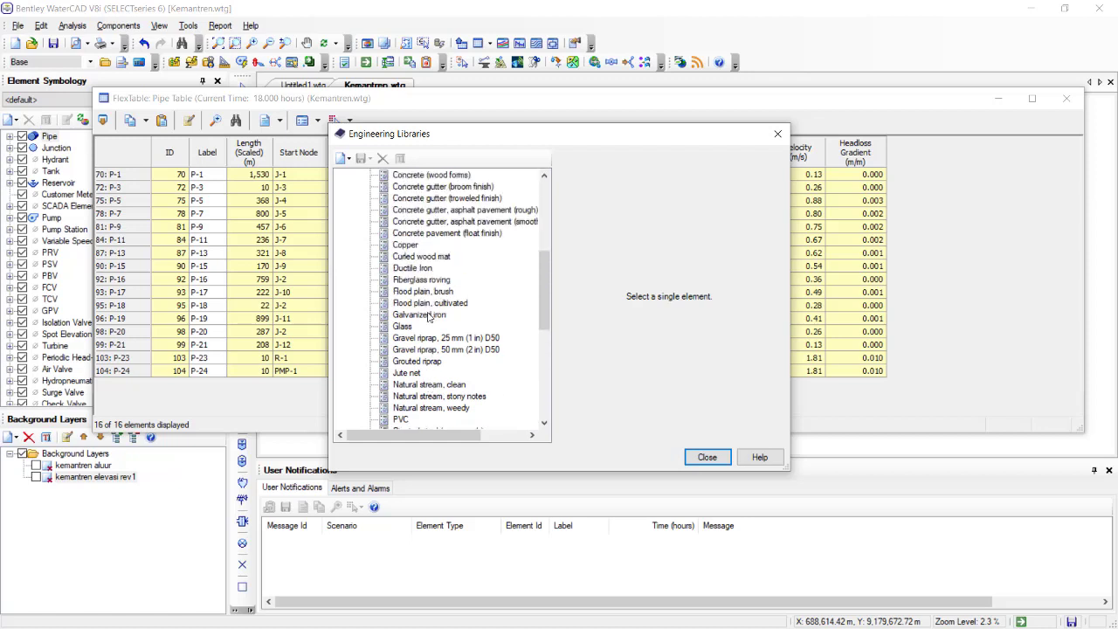
{"action": "scroll", "coordinate": [428, 316], "scroll_direction": "up", "scroll_amount": 3}
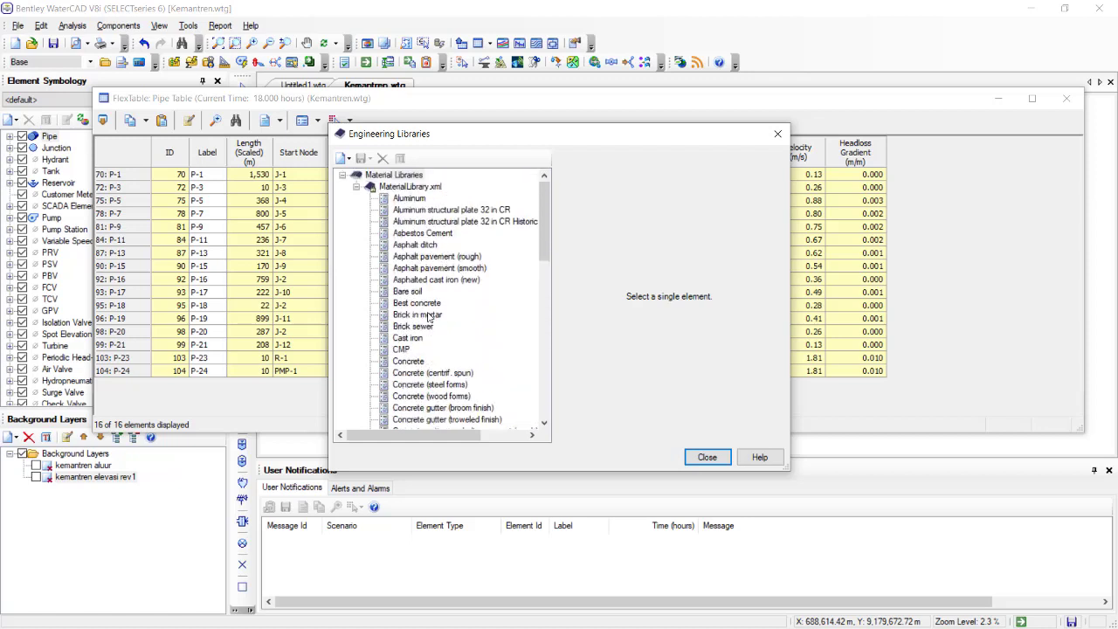
{"action": "left_click", "coordinate": [358, 188]}
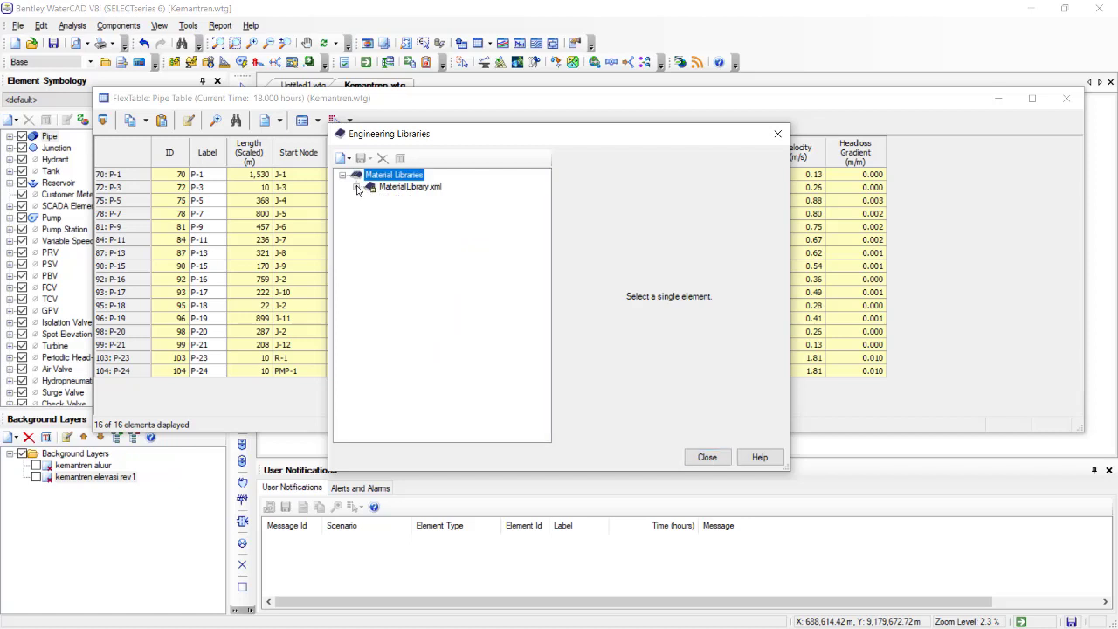
{"action": "double_click", "coordinate": [391, 189]}
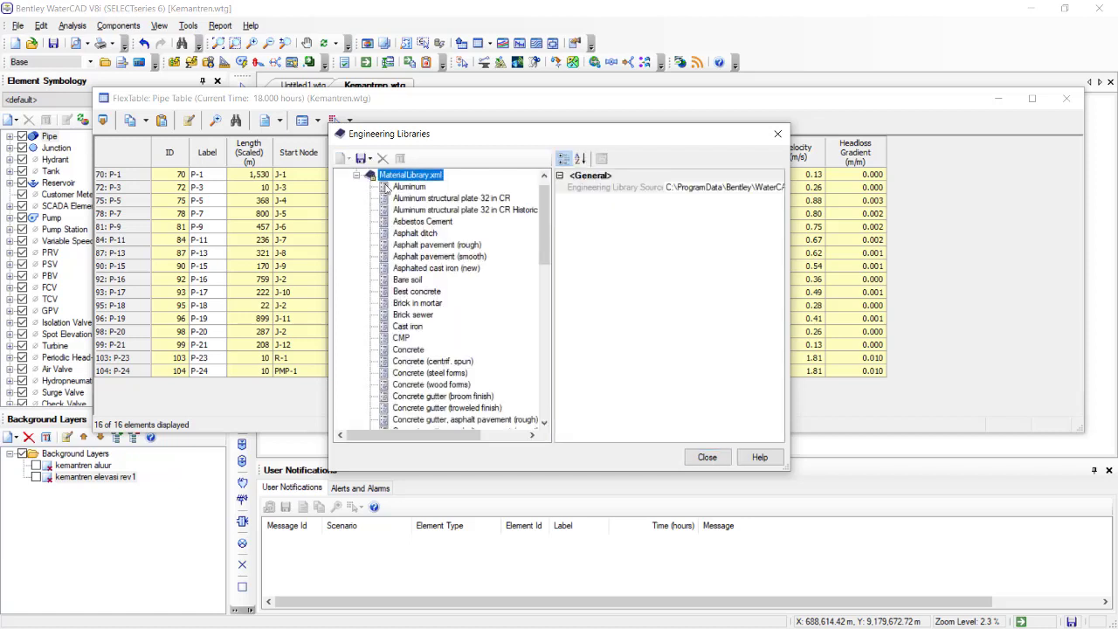
Examine the material properties of library entries such as Asbestos Cement, Concrete, Ductile Iron, Glass, PVC and Soil cement.
{"action": "left_click", "coordinate": [404, 188]}
{"action": "left_click", "coordinate": [428, 224]}
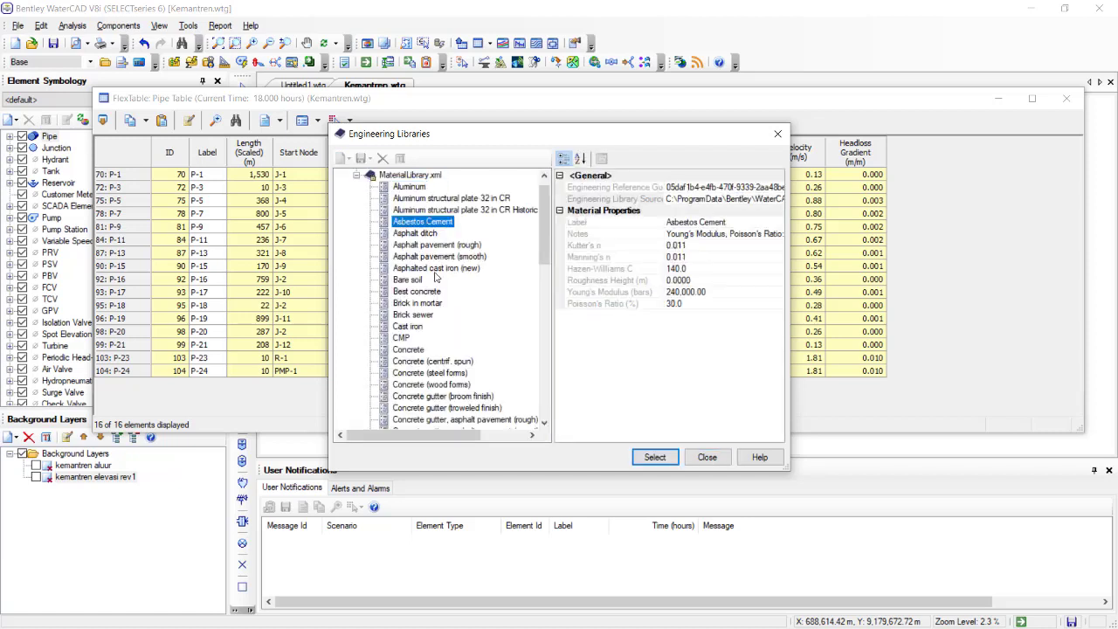
{"action": "left_click", "coordinate": [413, 352]}
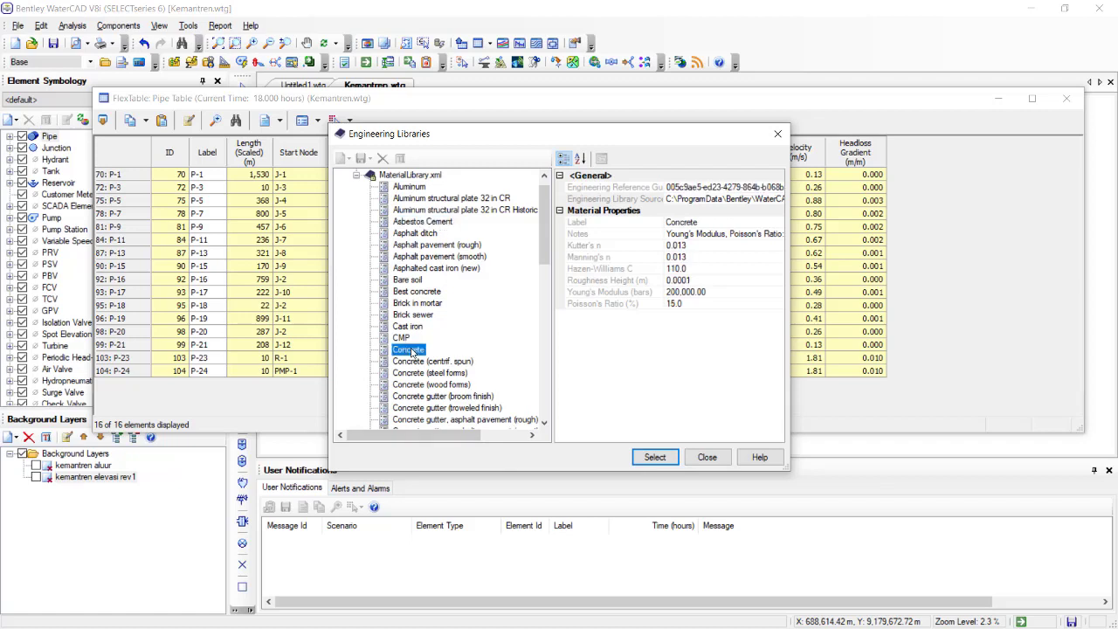
{"action": "scroll", "coordinate": [413, 352], "scroll_direction": "down", "scroll_amount": 4}
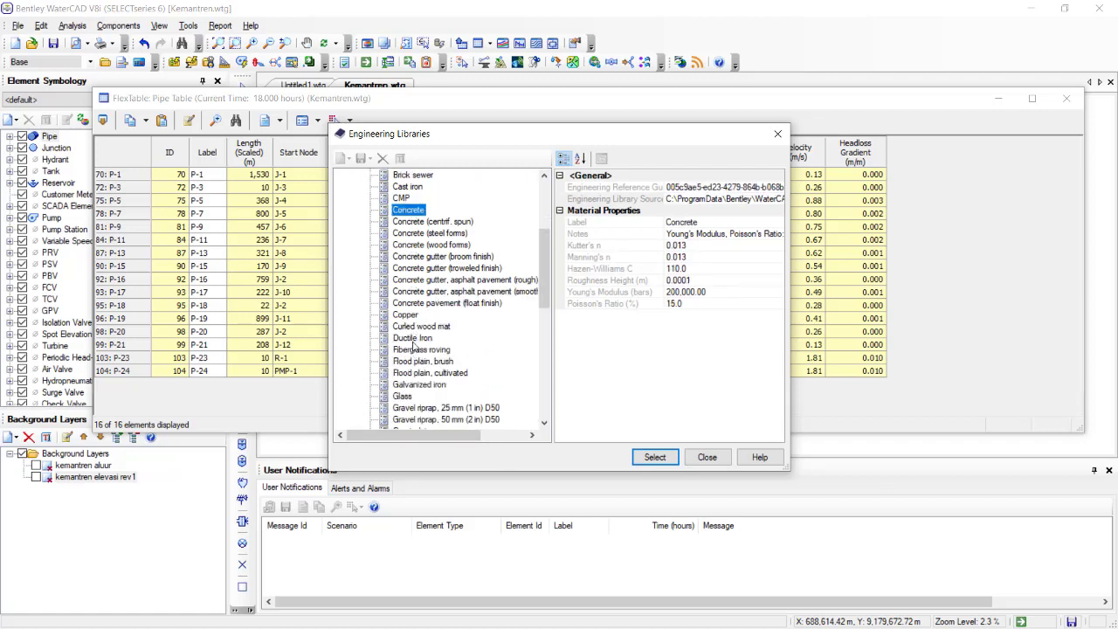
{"action": "left_click", "coordinate": [416, 339]}
{"action": "scroll", "coordinate": [414, 343], "scroll_direction": "down", "scroll_amount": 2}
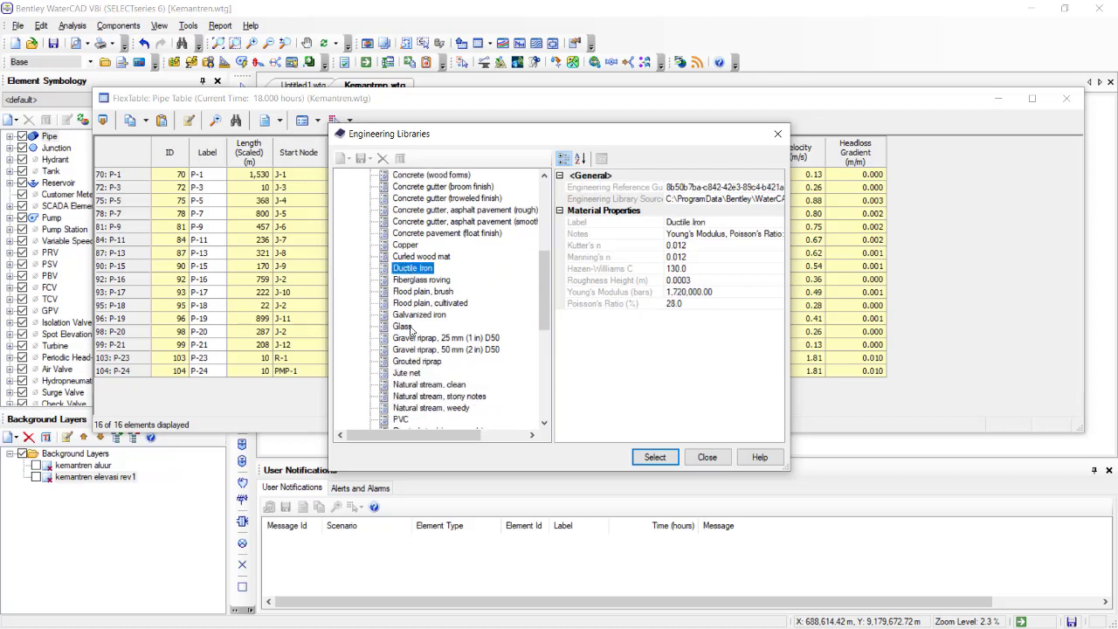
{"action": "left_click", "coordinate": [409, 328]}
{"action": "scroll", "coordinate": [411, 329], "scroll_direction": "down", "scroll_amount": 1}
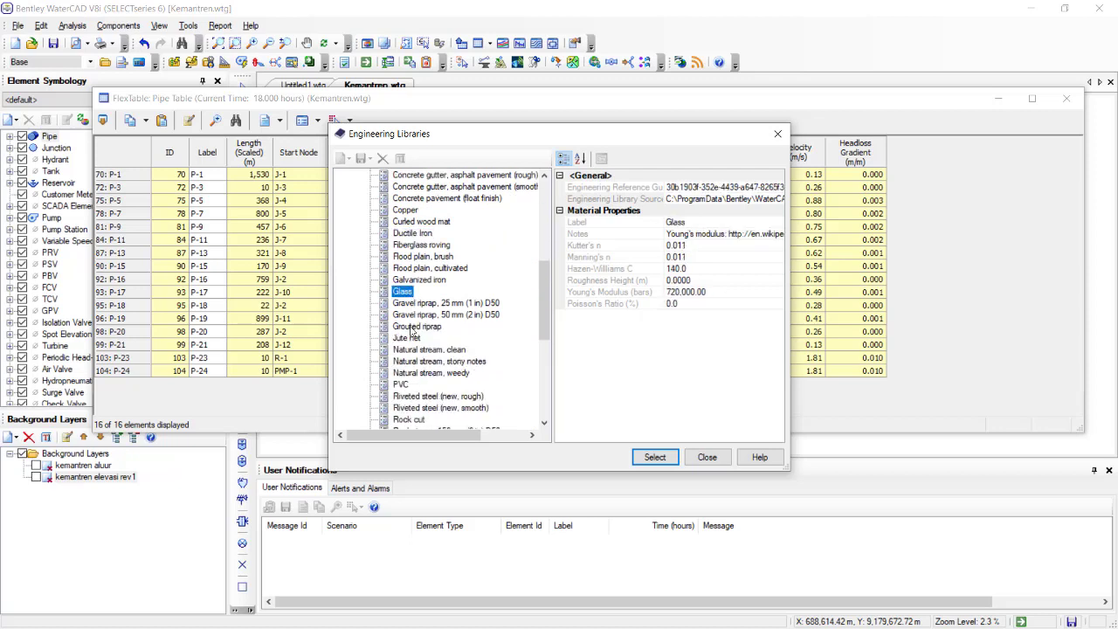
{"action": "scroll", "coordinate": [410, 329], "scroll_direction": "down", "scroll_amount": 2}
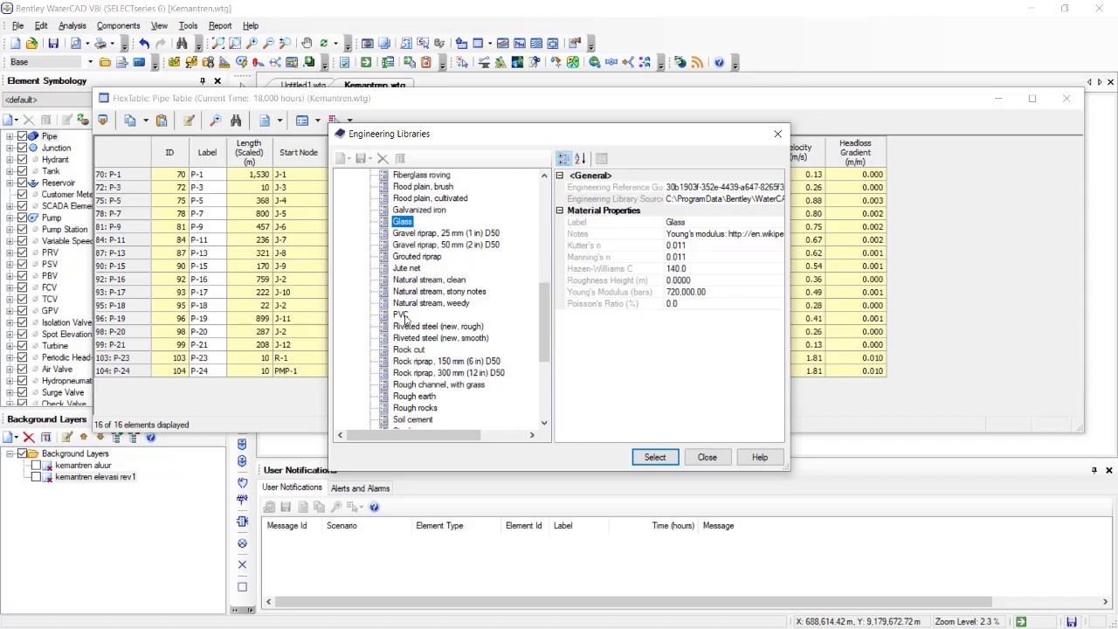
{"action": "left_click", "coordinate": [400, 314]}
{"action": "scroll", "coordinate": [404, 319], "scroll_direction": "down", "scroll_amount": 1}
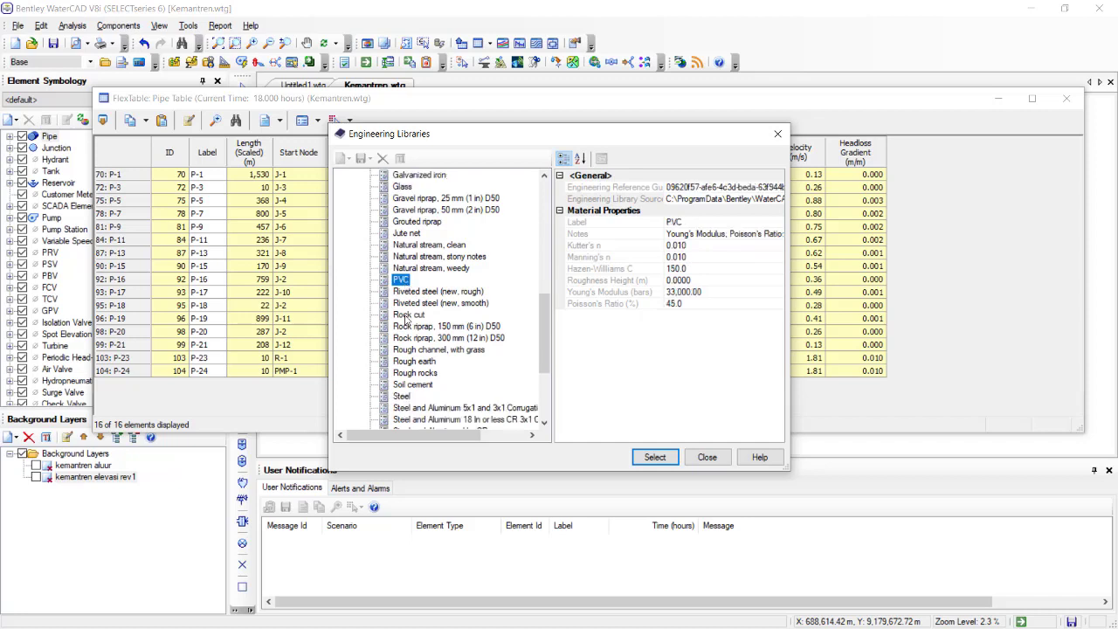
{"action": "scroll", "coordinate": [405, 319], "scroll_direction": "down", "scroll_amount": 2}
{"action": "left_click", "coordinate": [407, 316]}
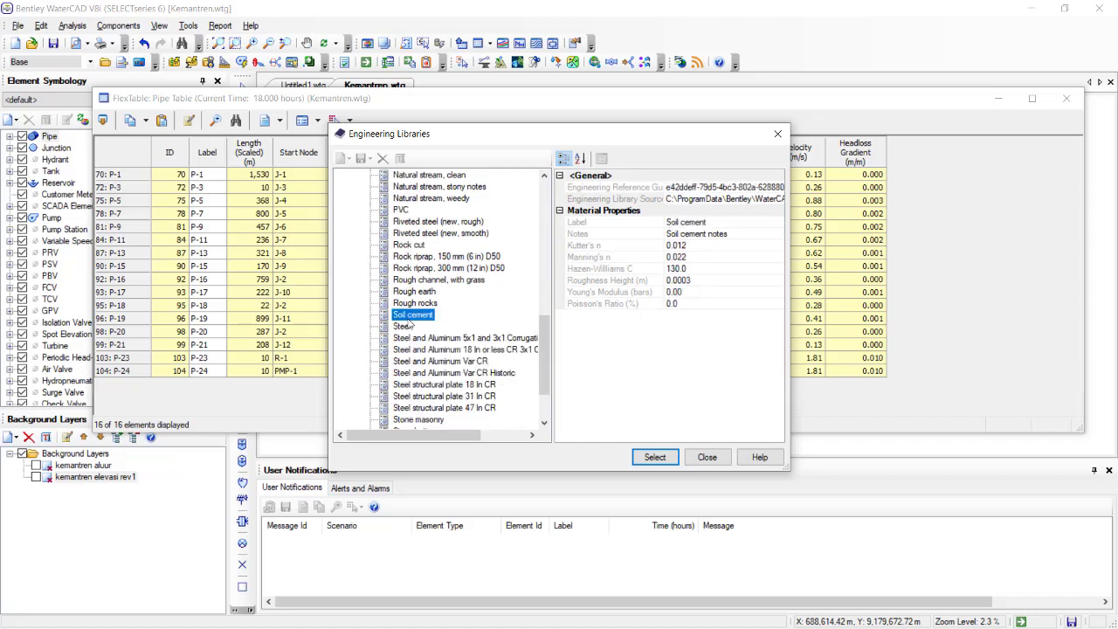
{"action": "scroll", "coordinate": [407, 324], "scroll_direction": "down", "scroll_amount": 2}
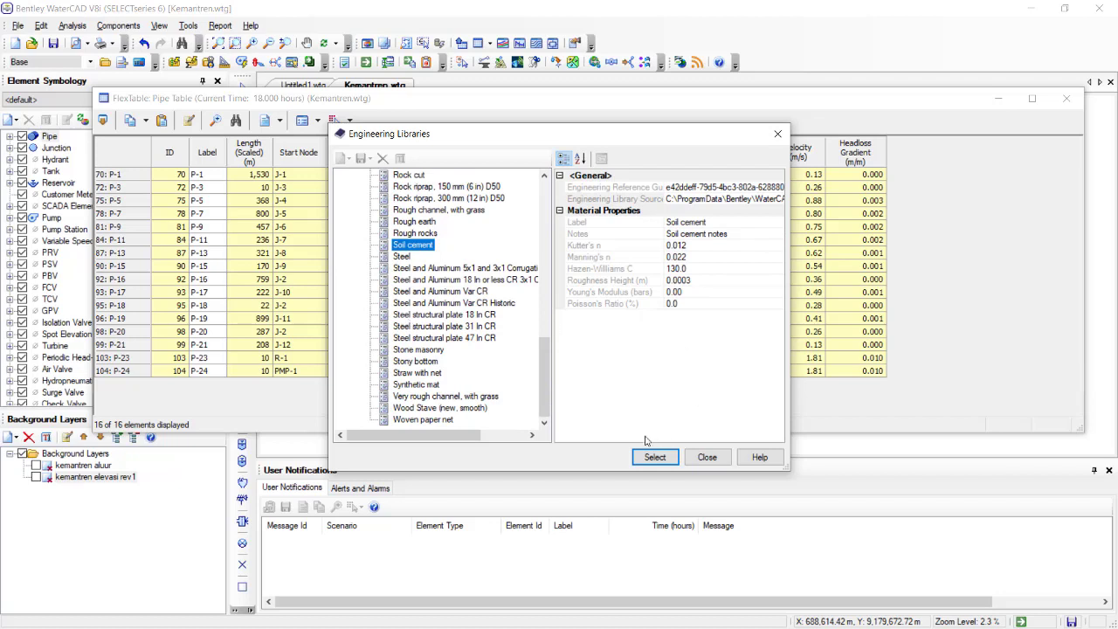
Assign PVC from the material library to pipe P-1.
{"action": "scroll", "coordinate": [421, 262], "scroll_direction": "up", "scroll_amount": 2}
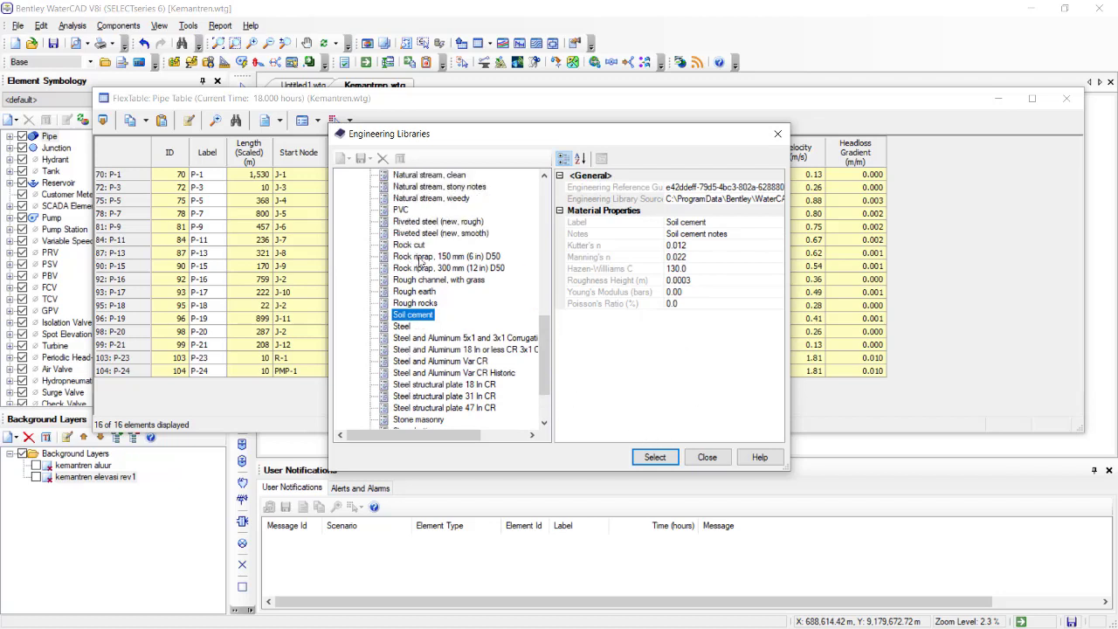
{"action": "left_click", "coordinate": [400, 212]}
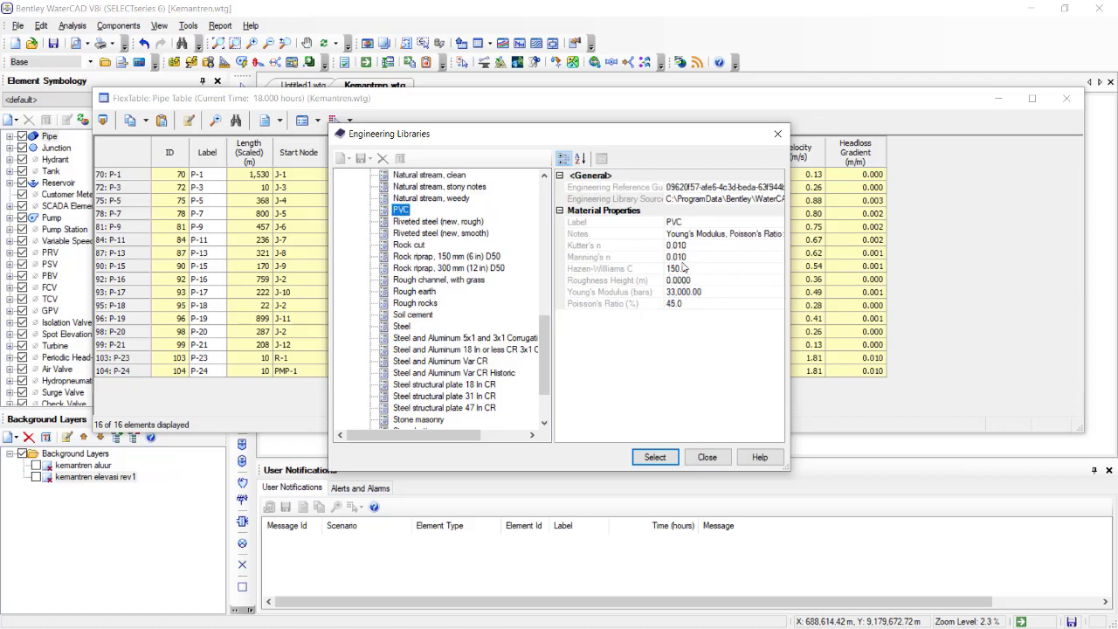
{"action": "left_click", "coordinate": [653, 457]}
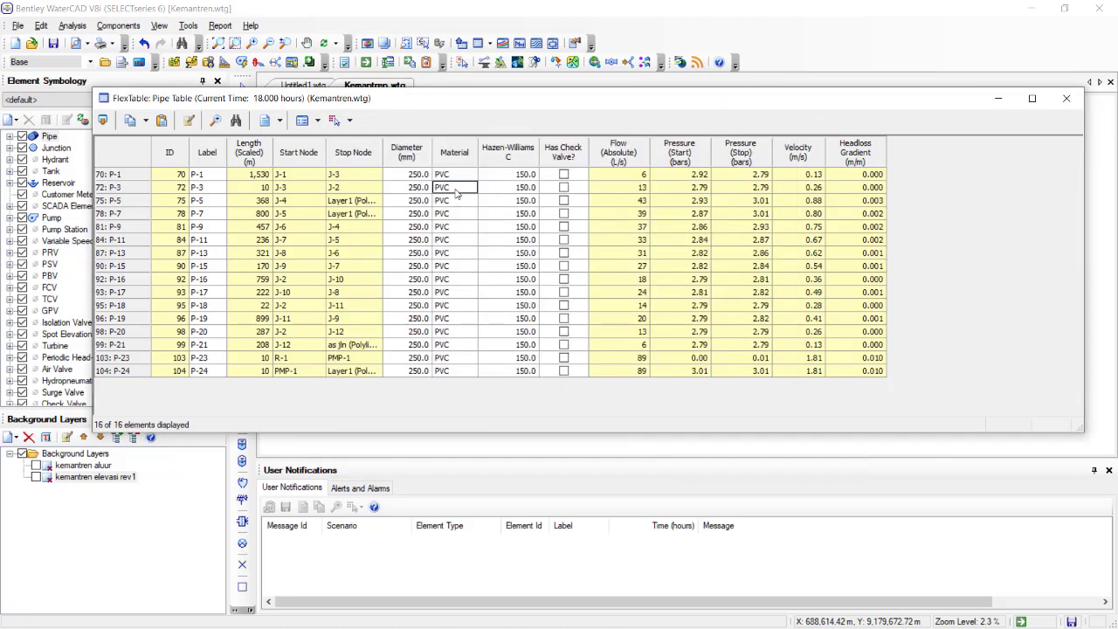
Review the pipes' material, Hazen-Williams C and diameter values, including the library entry for pipe P-3, and close the pipe table.
{"action": "left_click", "coordinate": [468, 175]}
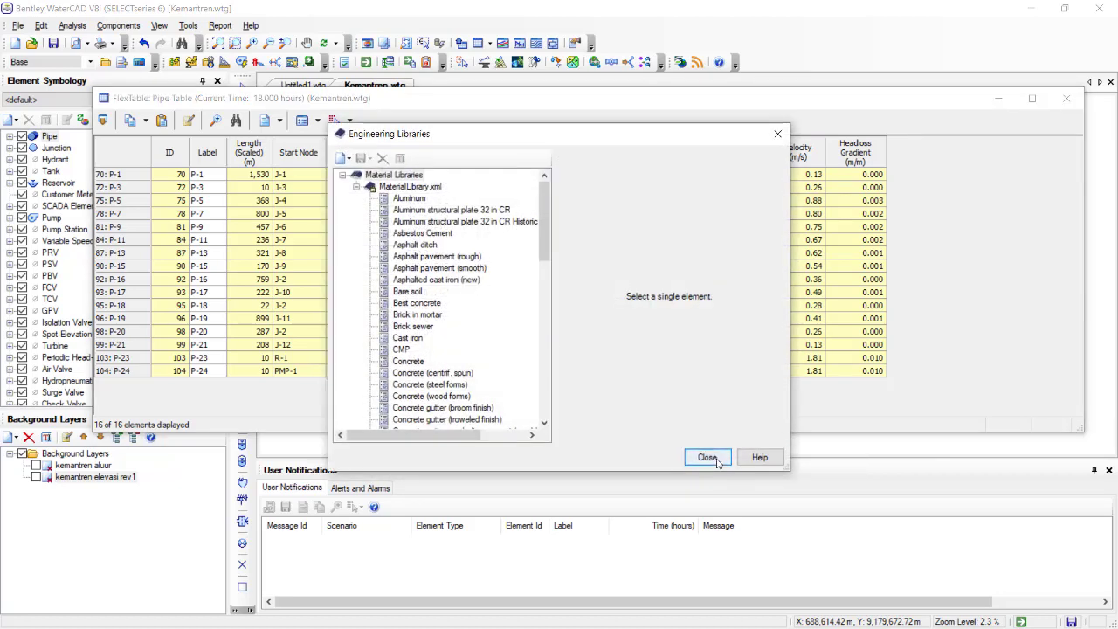
{"action": "left_click", "coordinate": [707, 456]}
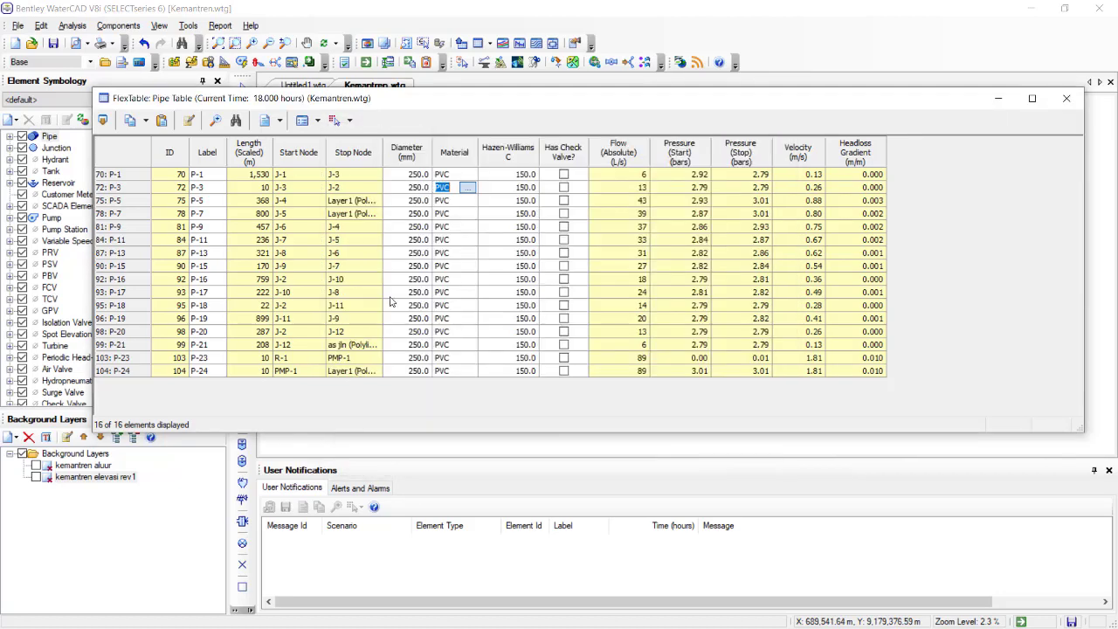
{"action": "left_click", "coordinate": [535, 151]}
{"action": "left_click", "coordinate": [532, 178]}
{"action": "left_click", "coordinate": [529, 188]}
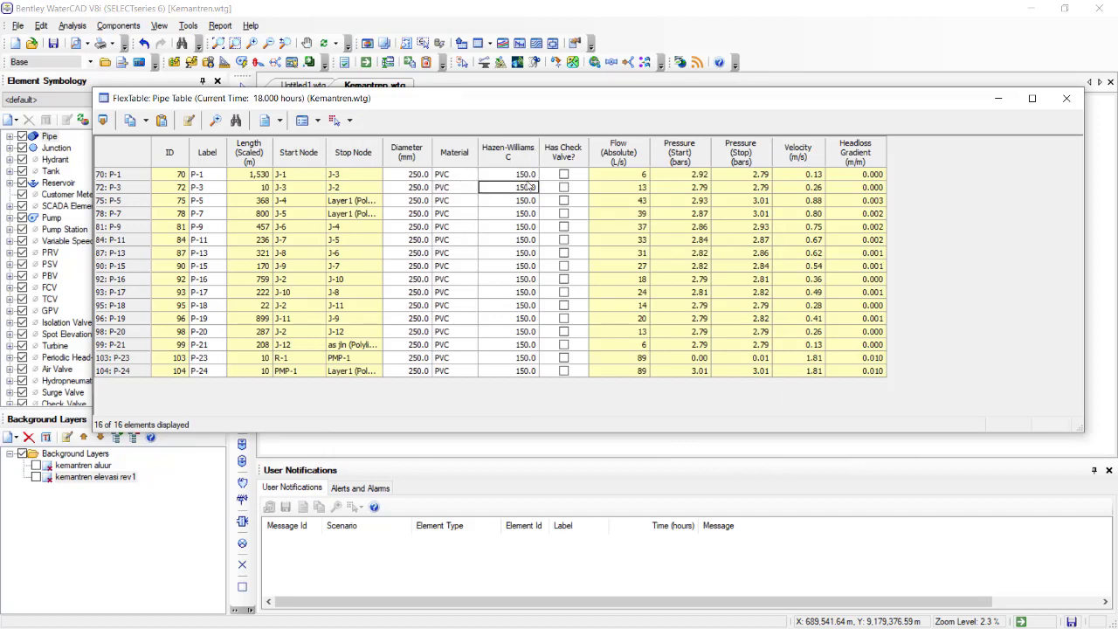
{"action": "left_click", "coordinate": [528, 214]}
{"action": "left_click", "coordinate": [527, 229]}
{"action": "left_click", "coordinate": [527, 253]}
{"action": "left_click", "coordinate": [526, 279]}
{"action": "left_click", "coordinate": [527, 305]}
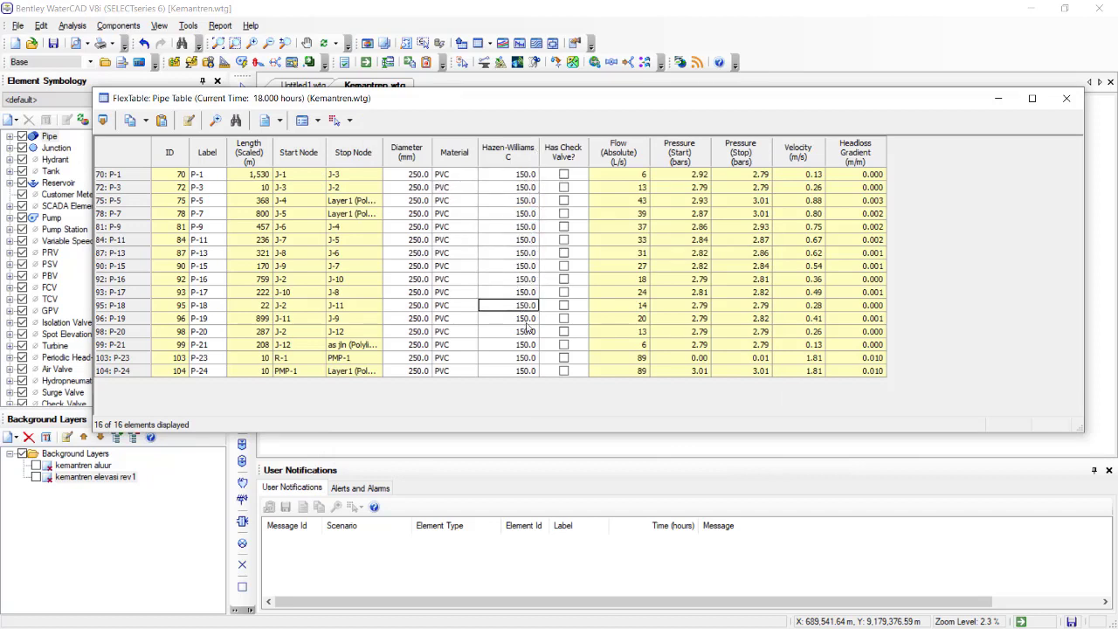
{"action": "left_click", "coordinate": [527, 357]}
{"action": "left_click", "coordinate": [439, 282]}
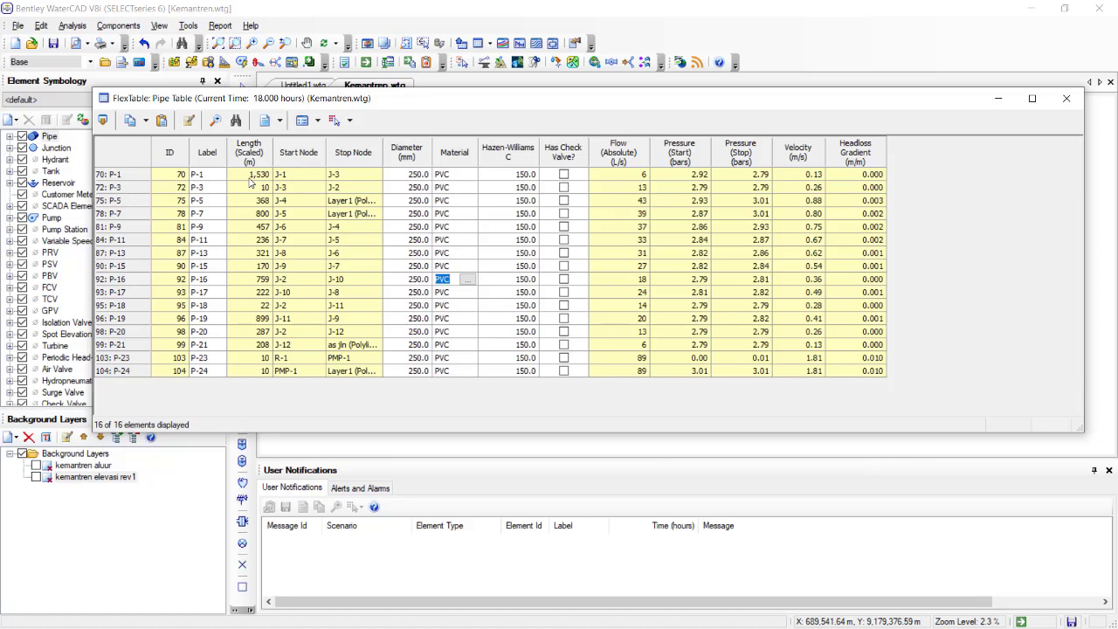
{"action": "left_click", "coordinate": [413, 178]}
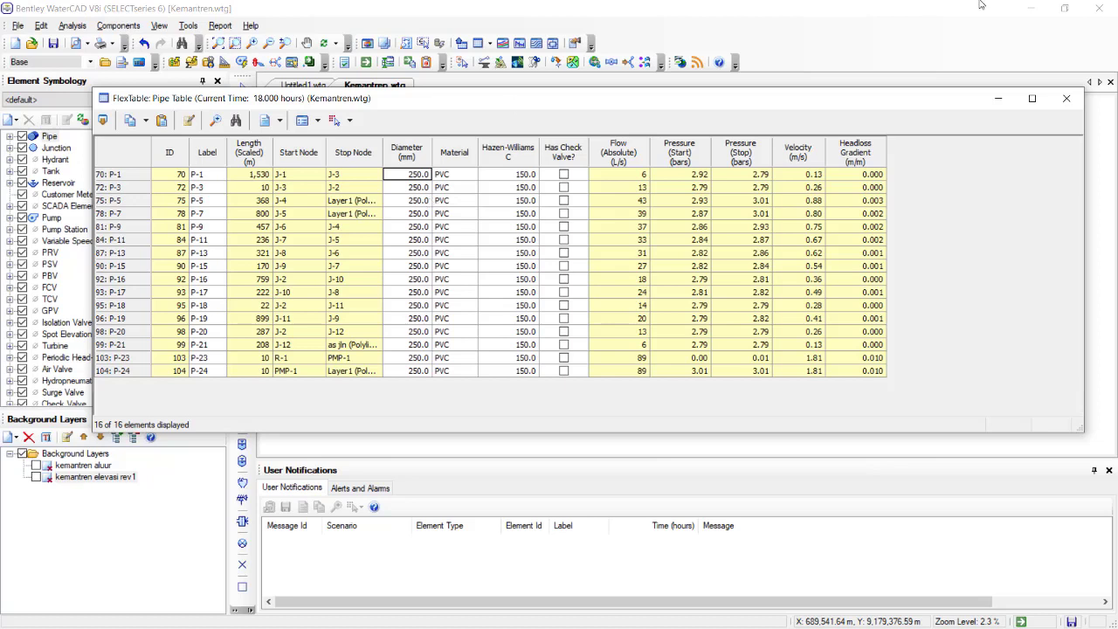
{"action": "left_click", "coordinate": [1068, 100]}
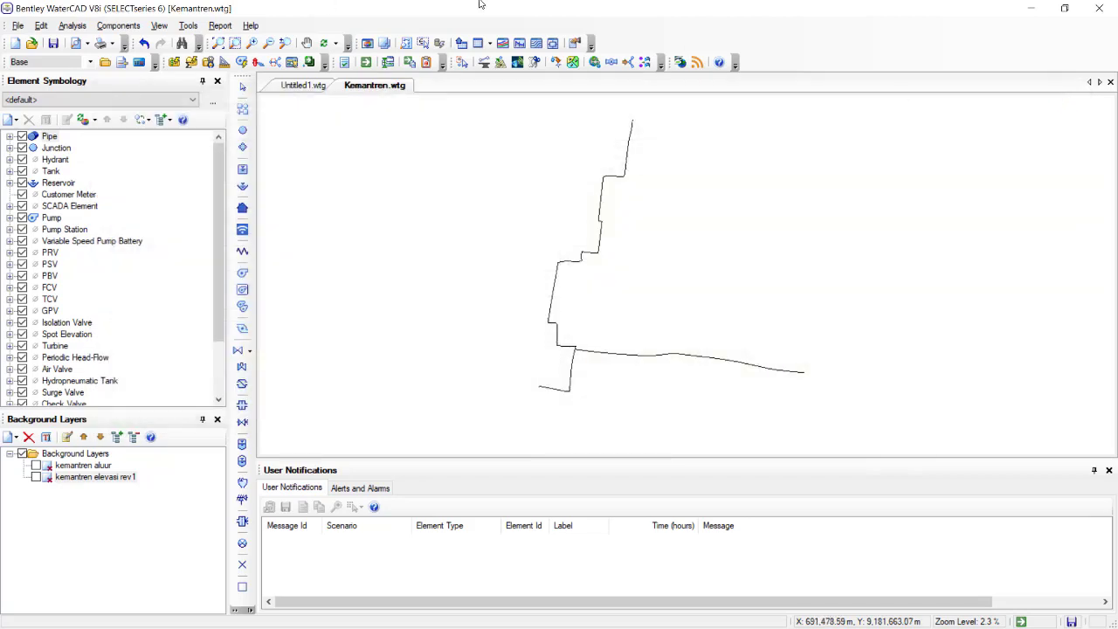
Open the FlexTable for junctions and review the elevation of each junction.
{"action": "left_click", "coordinate": [491, 43]}
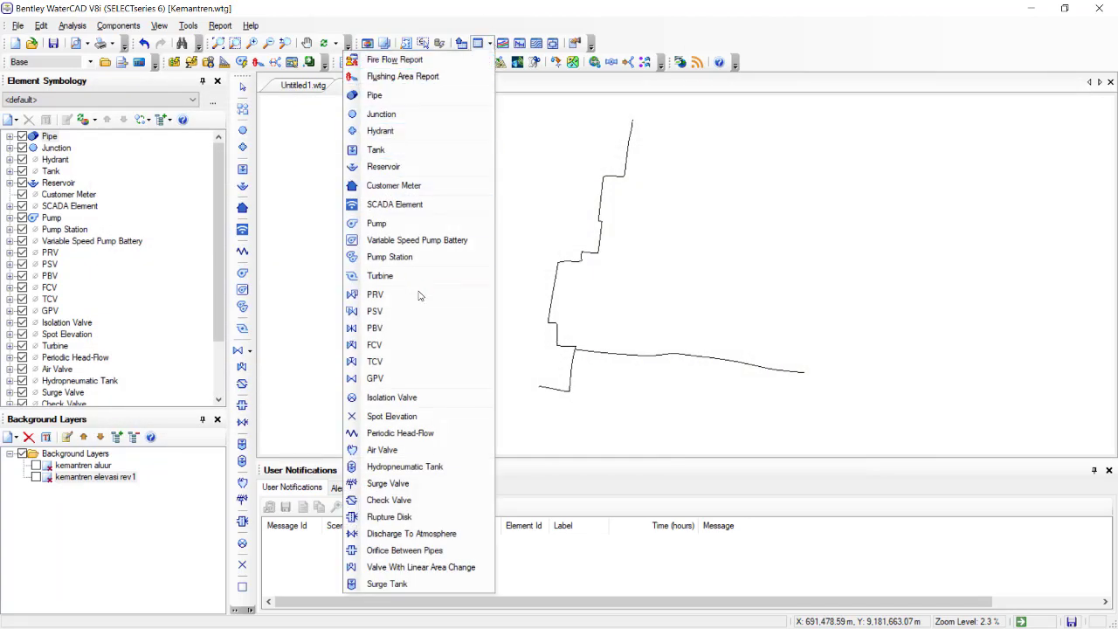
{"action": "left_click", "coordinate": [382, 114]}
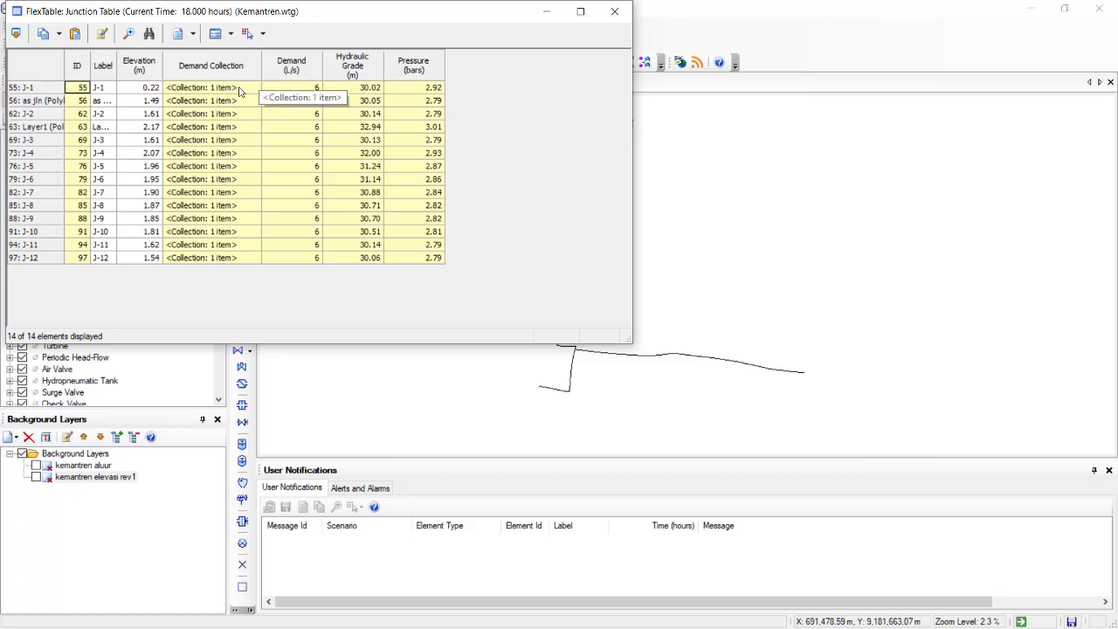
{"action": "left_click", "coordinate": [149, 90]}
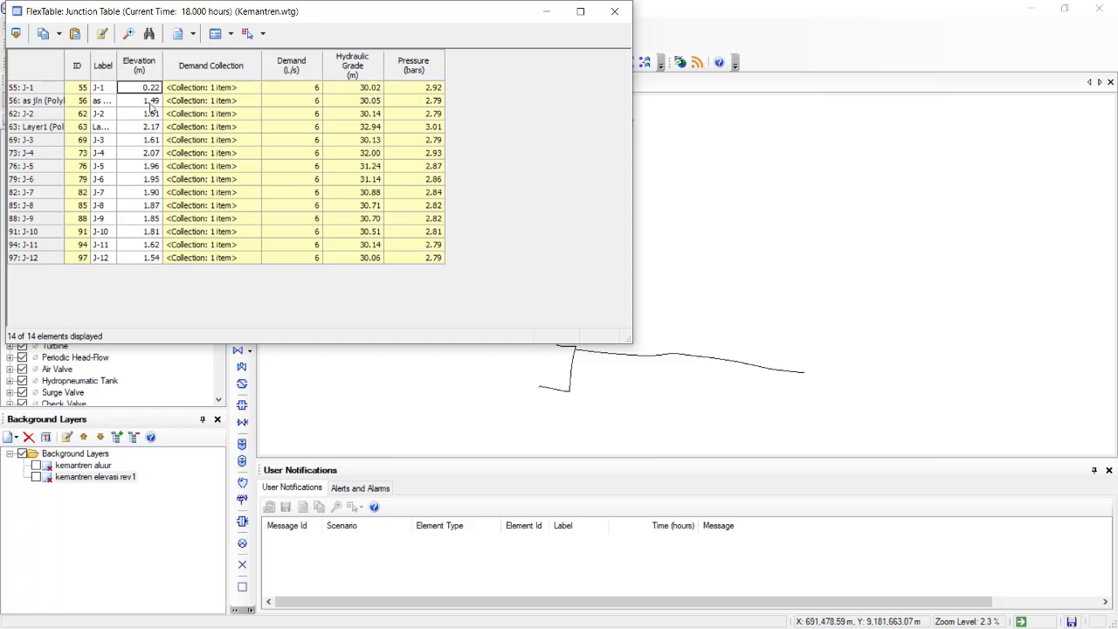
{"action": "key", "text": "Down"}
{"action": "key", "text": "Down"}
{"action": "key", "text": "Down"}
{"action": "key", "text": "Down"}
{"action": "key", "text": "Down"}
{"action": "key", "text": "Down"}
{"action": "key", "text": "Down"}
{"action": "key", "text": "Down"}
{"action": "key", "text": "Down"}
{"action": "key", "text": "Down"}
{"action": "key", "text": "Down"}
Open the demand collection of junction J-1 and examine its base demand.
{"action": "left_click", "coordinate": [202, 89]}
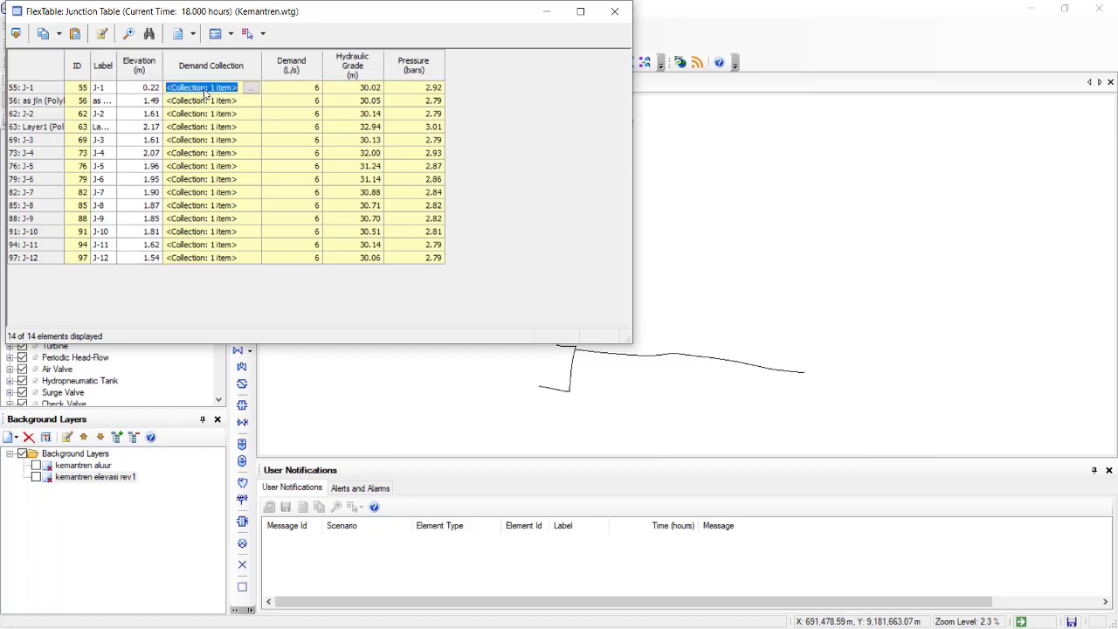
{"action": "left_click", "coordinate": [257, 88]}
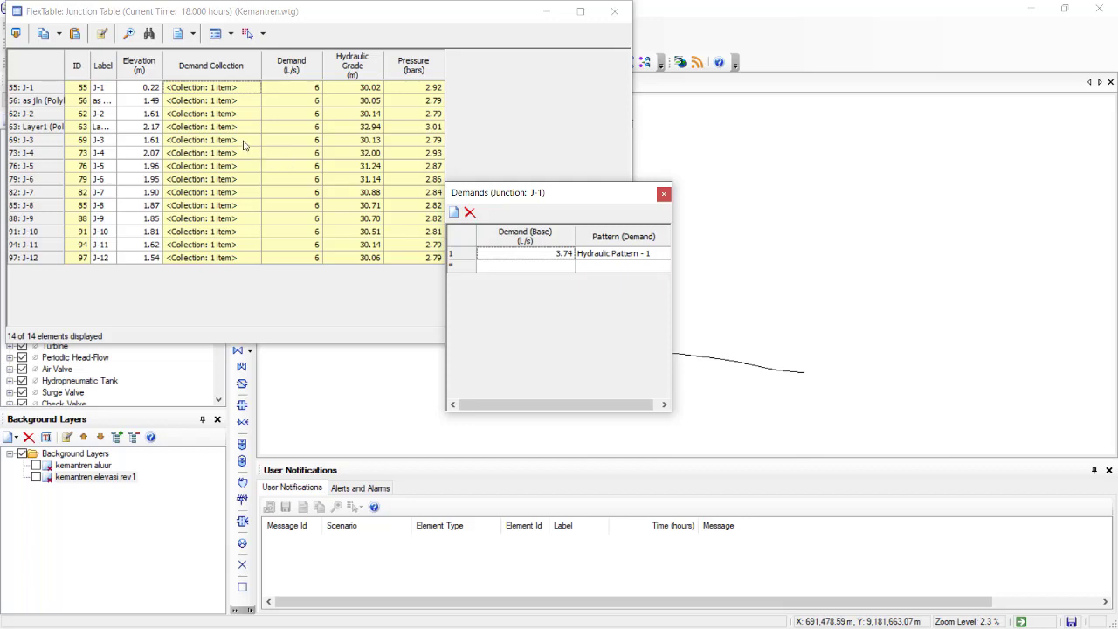
{"action": "left_click", "coordinate": [563, 254]}
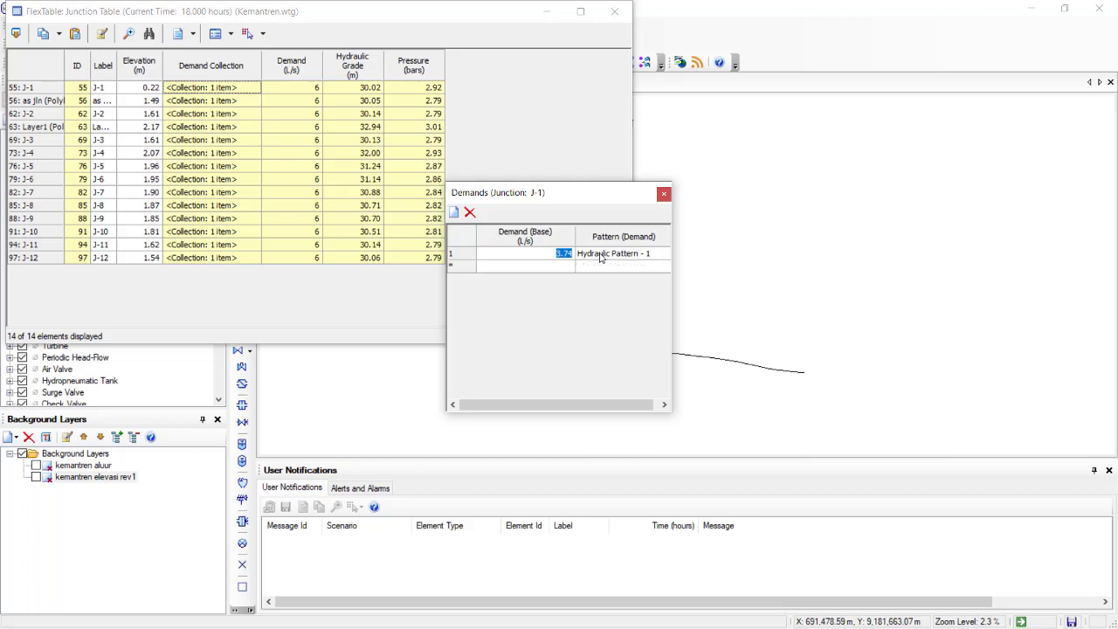
Set the unit of J-1's base demand to L/s in its field options, keeping the Number format.
{"action": "right_click", "coordinate": [547, 243]}
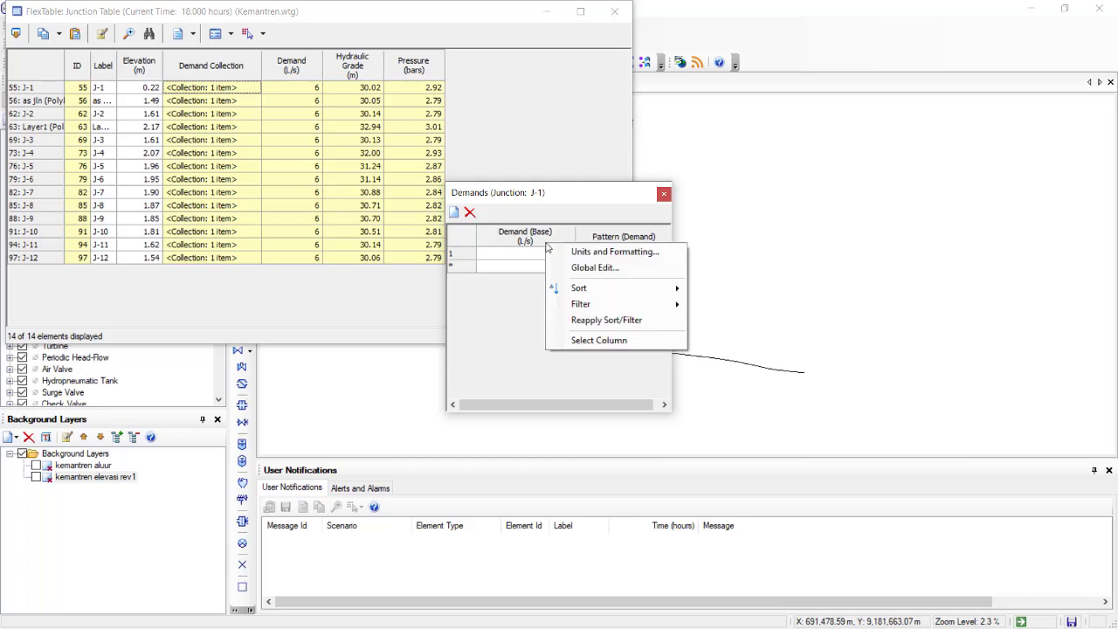
{"action": "key", "text": "Escape"}
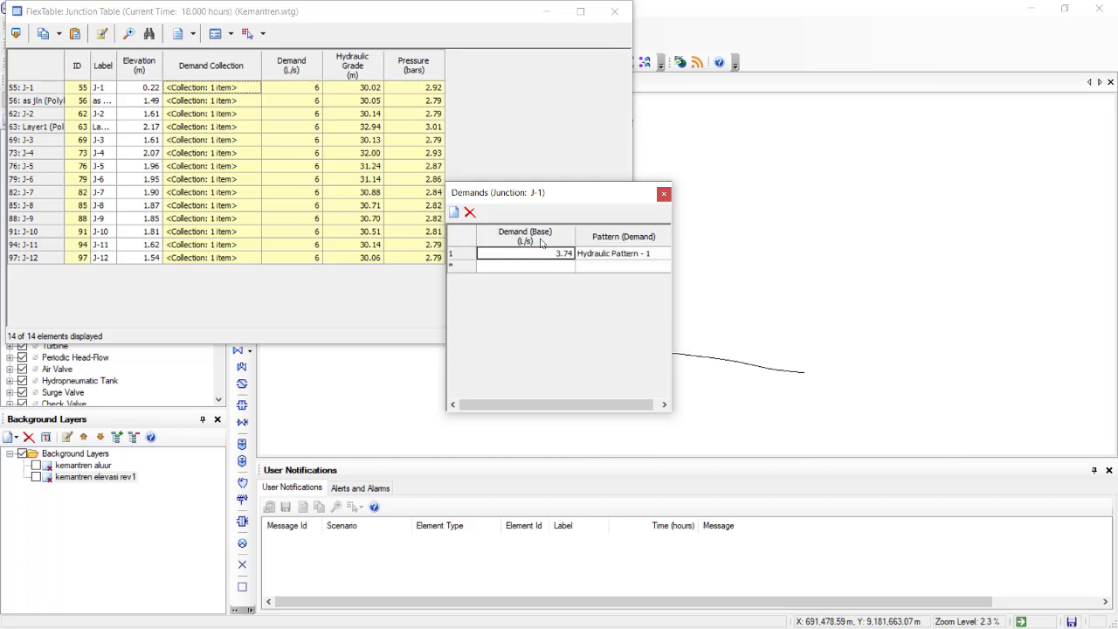
{"action": "right_click", "coordinate": [541, 243]}
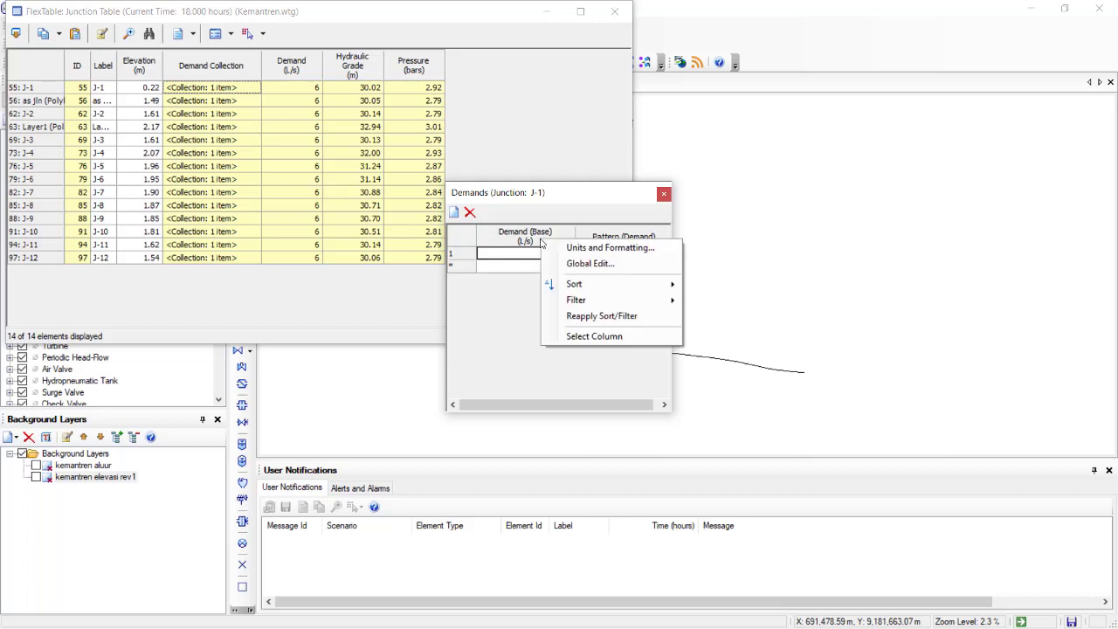
{"action": "left_click", "coordinate": [589, 249]}
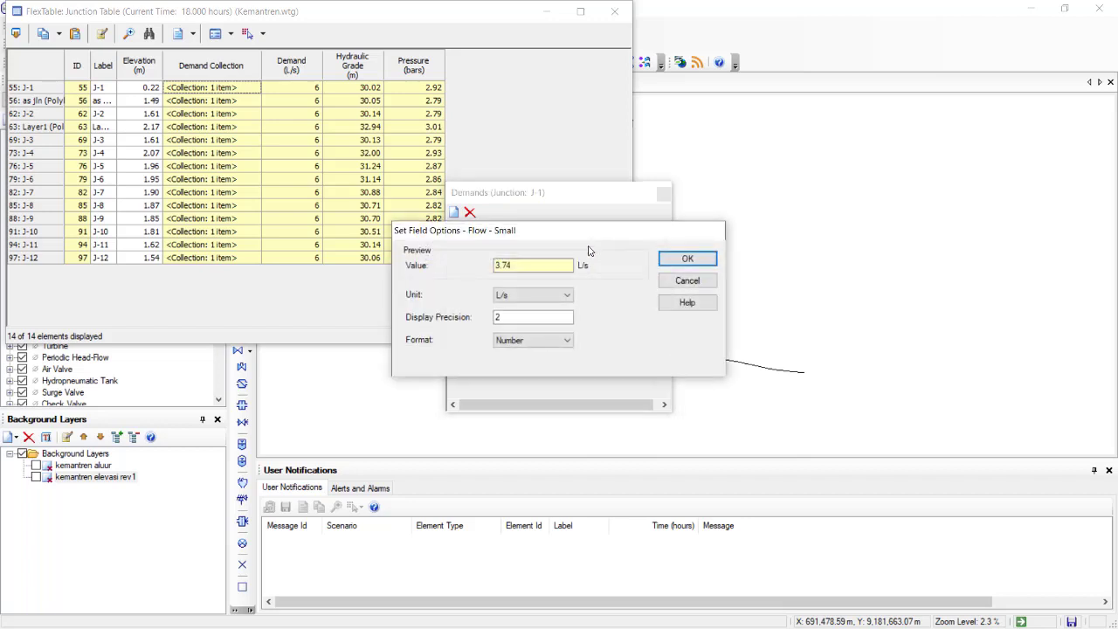
{"action": "left_click", "coordinate": [553, 297]}
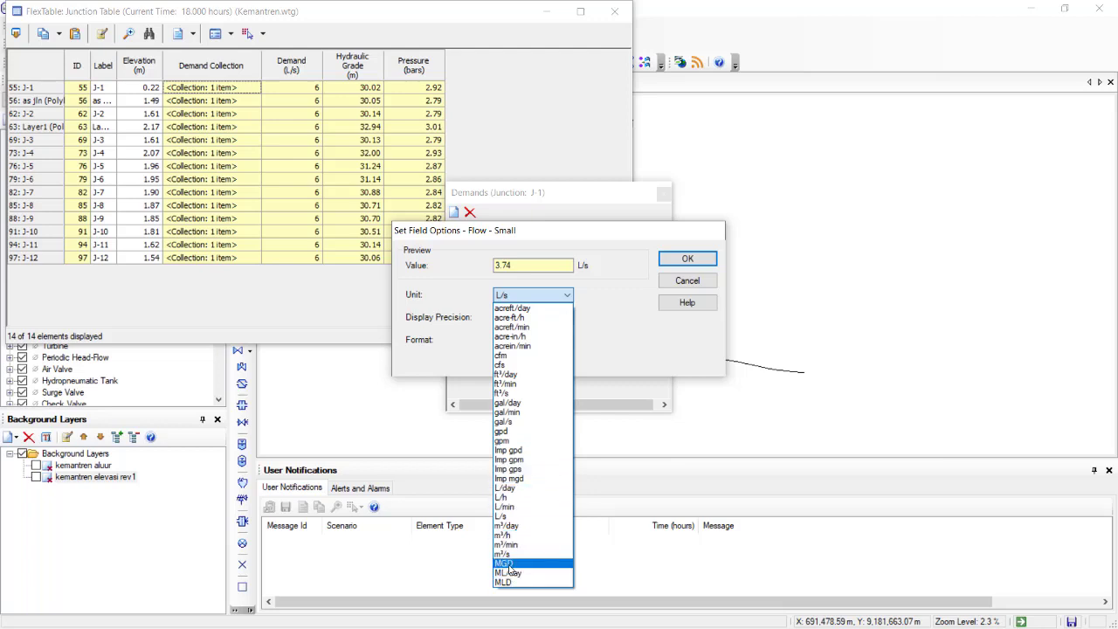
{"action": "left_click", "coordinate": [512, 518]}
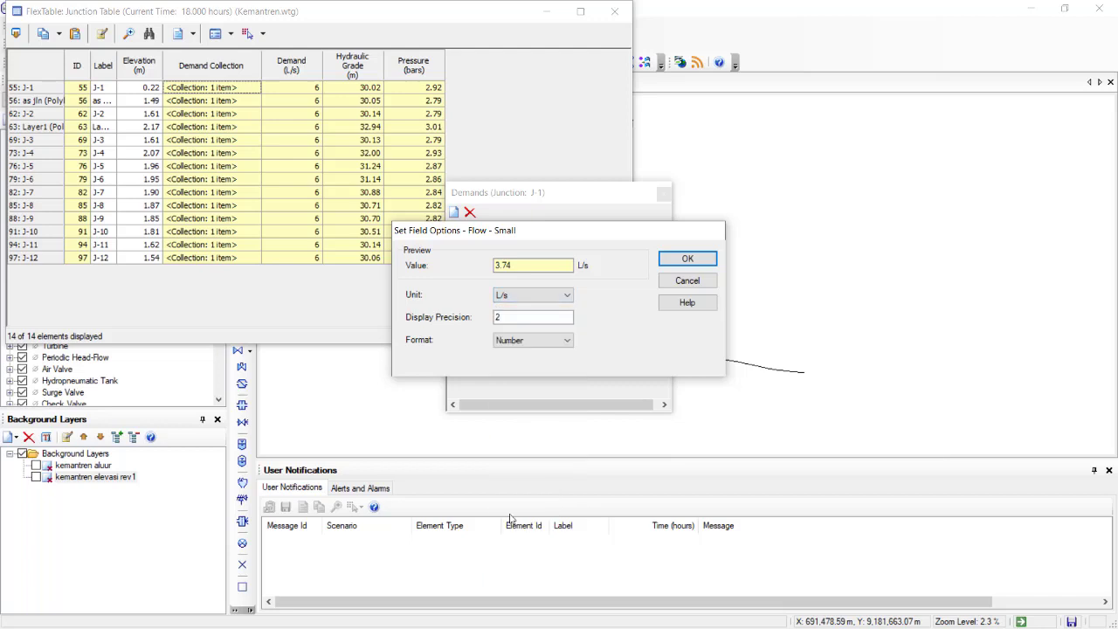
{"action": "left_click", "coordinate": [540, 341]}
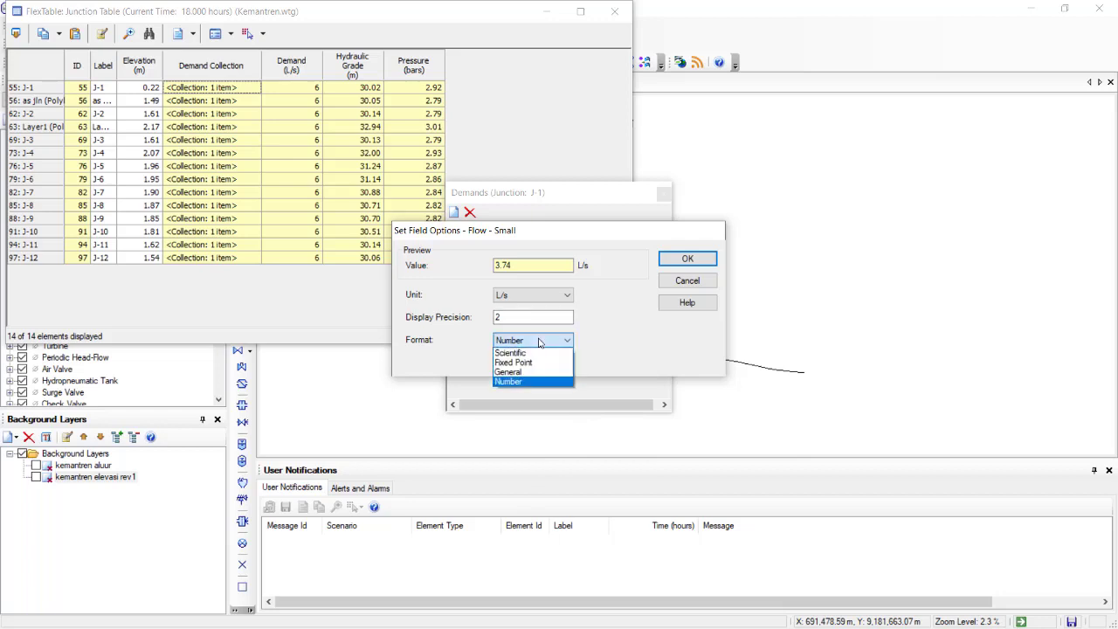
{"action": "left_click", "coordinate": [539, 341]}
{"action": "left_click", "coordinate": [688, 260]}
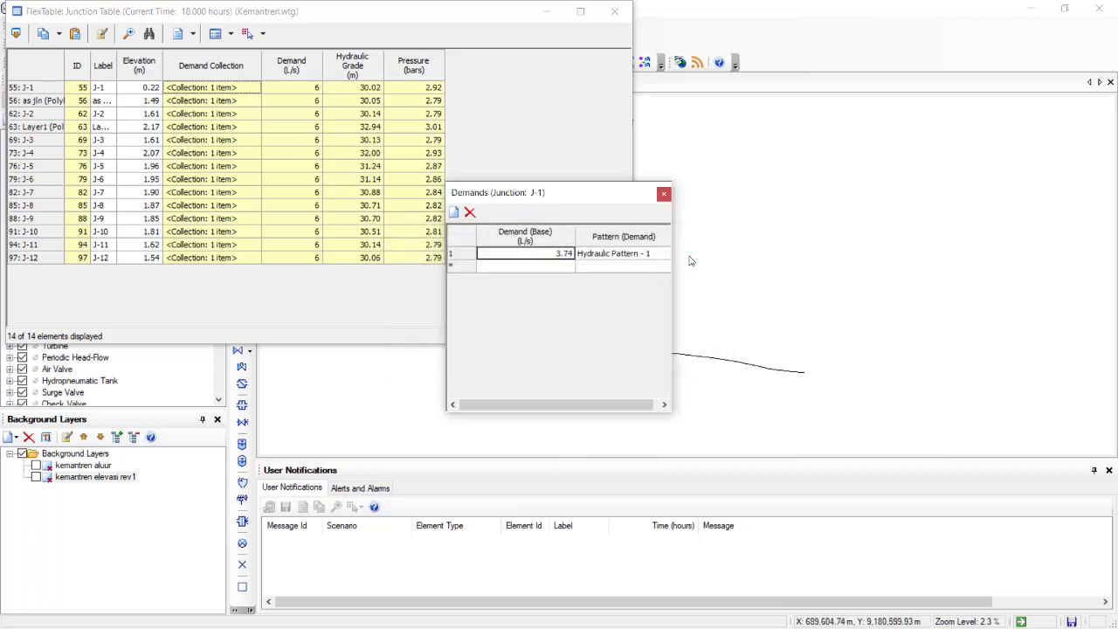
Assign Hydraulic Pattern - 1 as the demand pattern of junction J-1 and close its demands.
{"action": "left_click", "coordinate": [614, 254]}
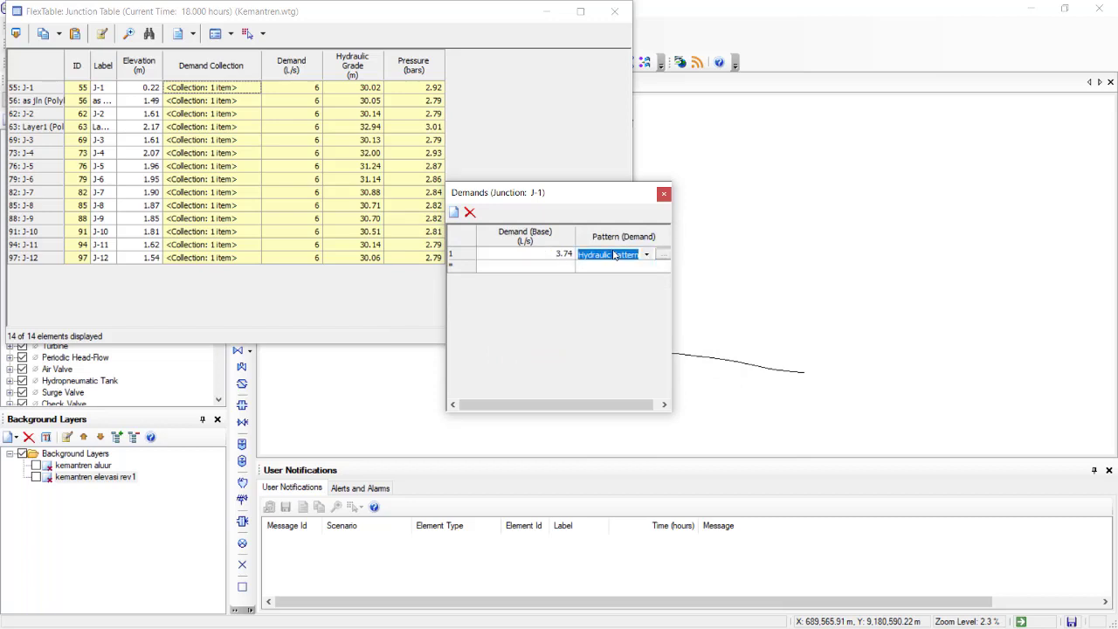
{"action": "left_click", "coordinate": [648, 255]}
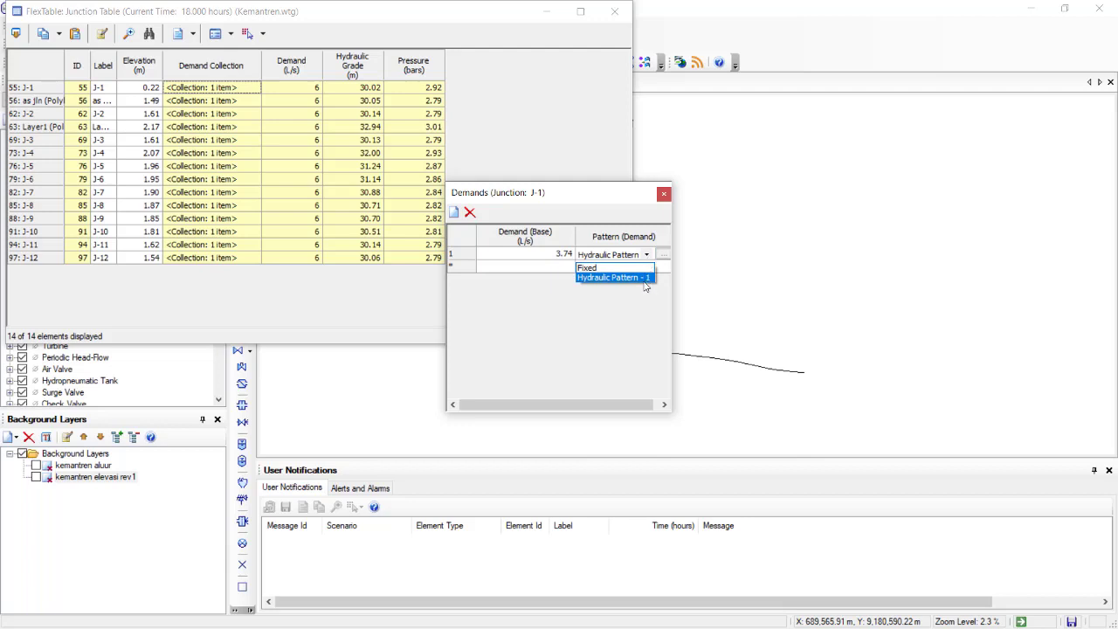
{"action": "left_click", "coordinate": [642, 279]}
{"action": "left_click", "coordinate": [648, 254]}
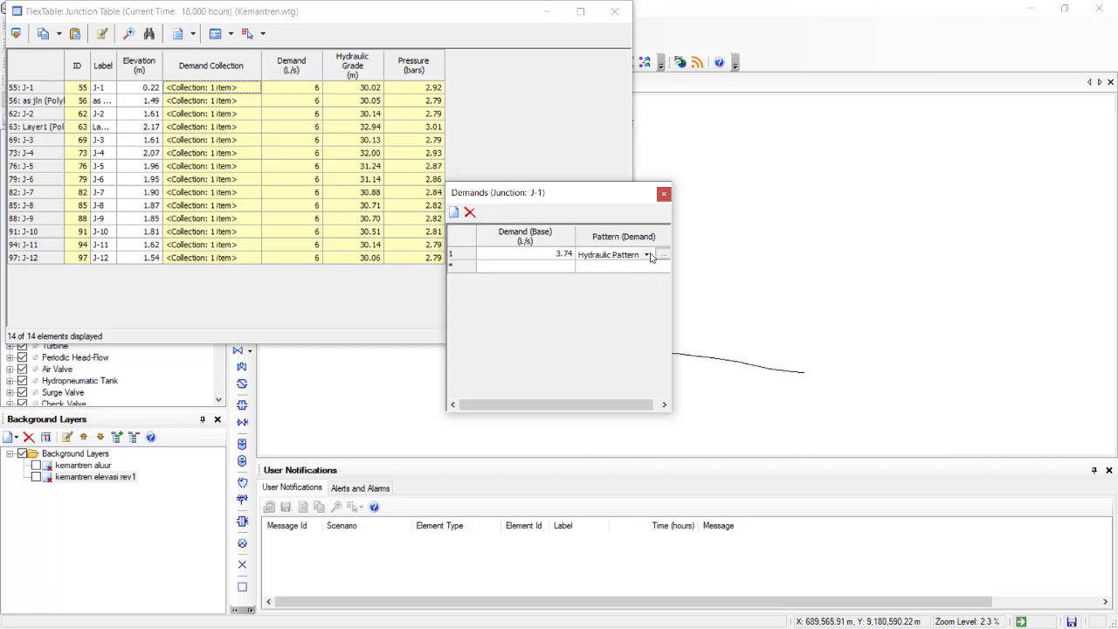
{"action": "left_click", "coordinate": [637, 268]}
{"action": "left_click", "coordinate": [647, 256]}
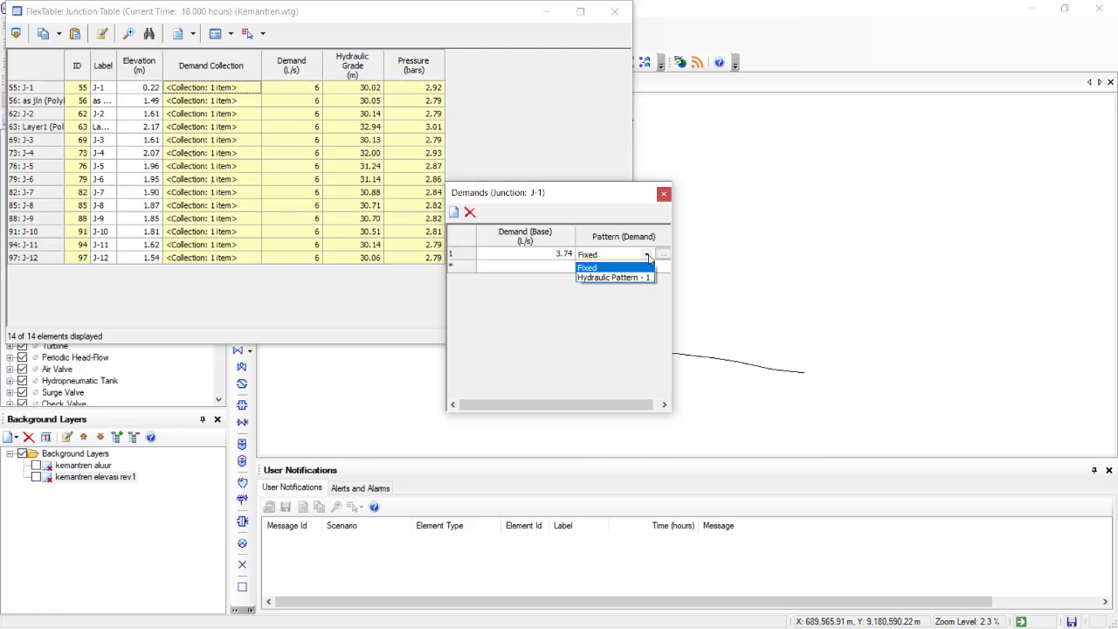
{"action": "left_click", "coordinate": [644, 278]}
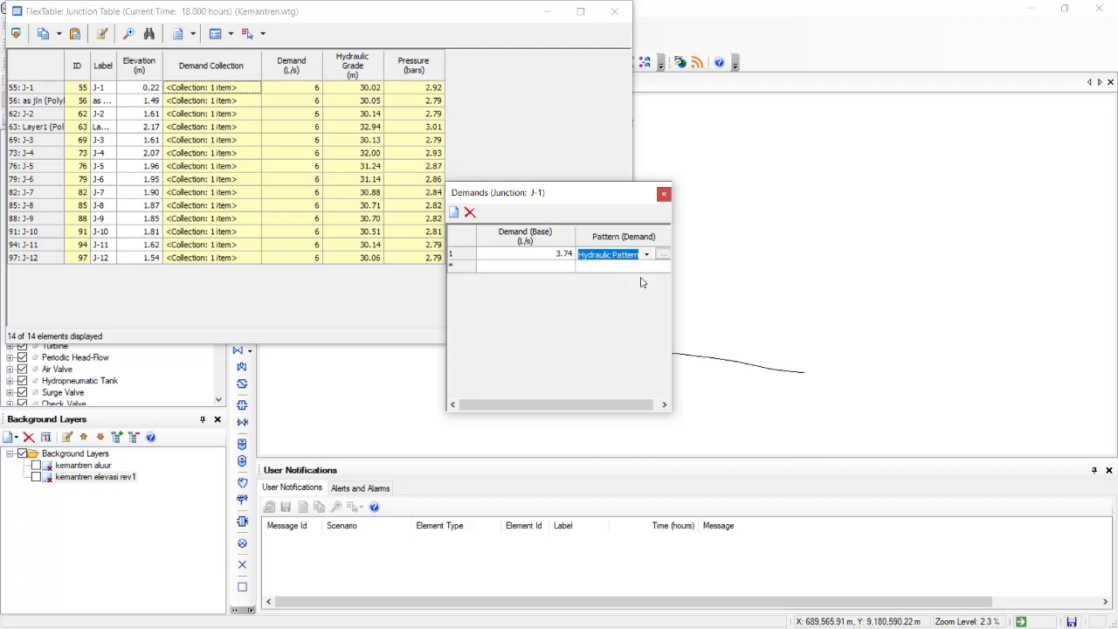
{"action": "left_click", "coordinate": [664, 194]}
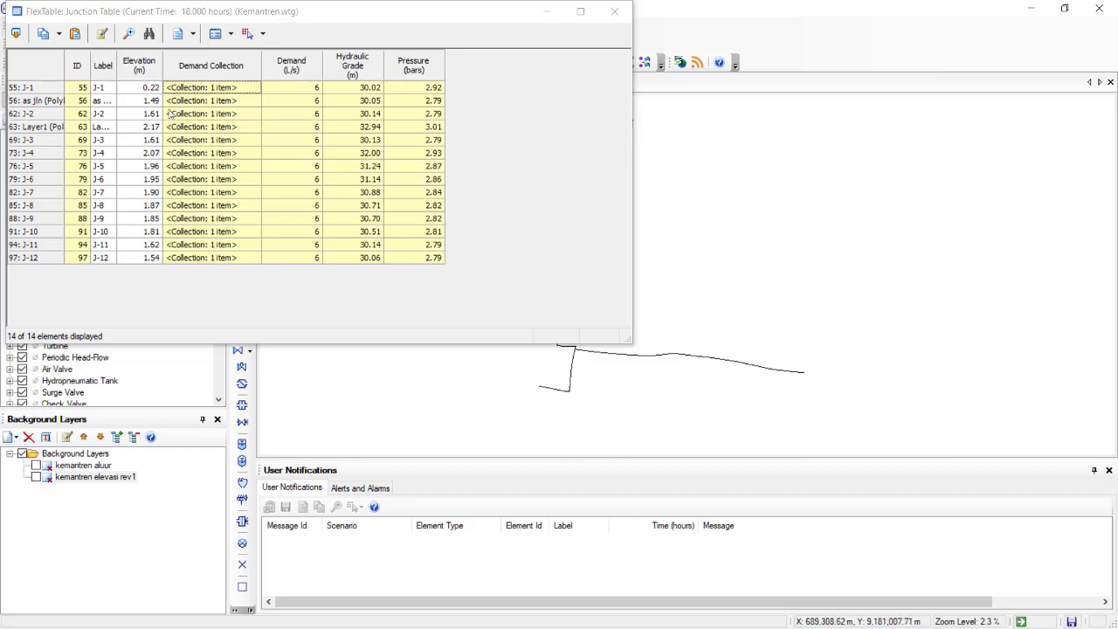
Check the demand collections of the second listed junction and J-2, and close the junction table.
{"action": "left_click", "coordinate": [213, 104]}
{"action": "left_click", "coordinate": [253, 104]}
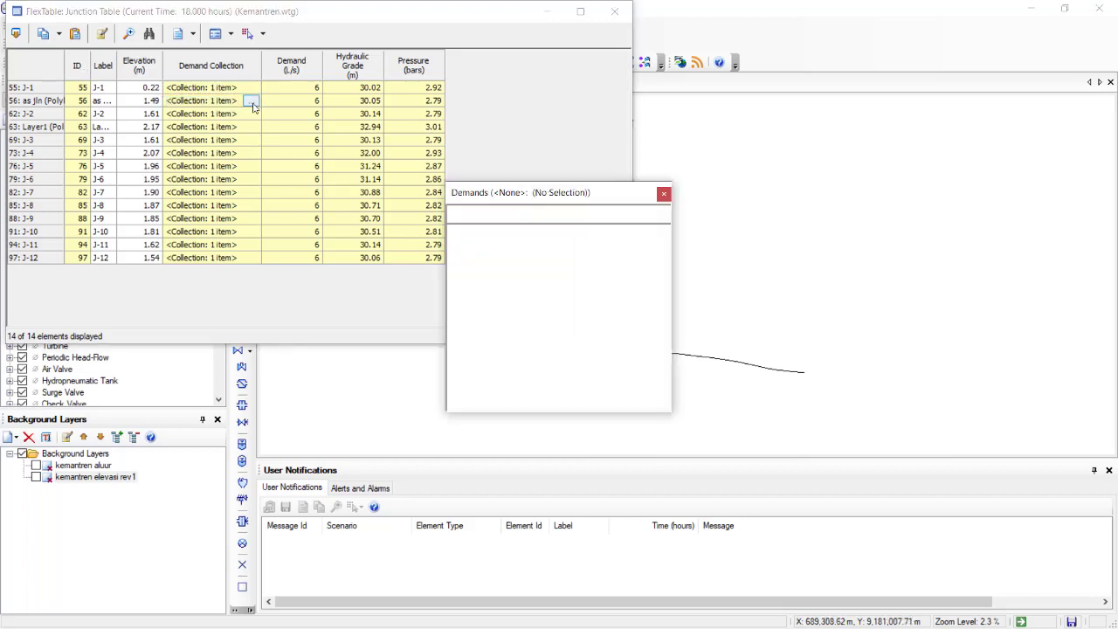
{"action": "left_click", "coordinate": [663, 194]}
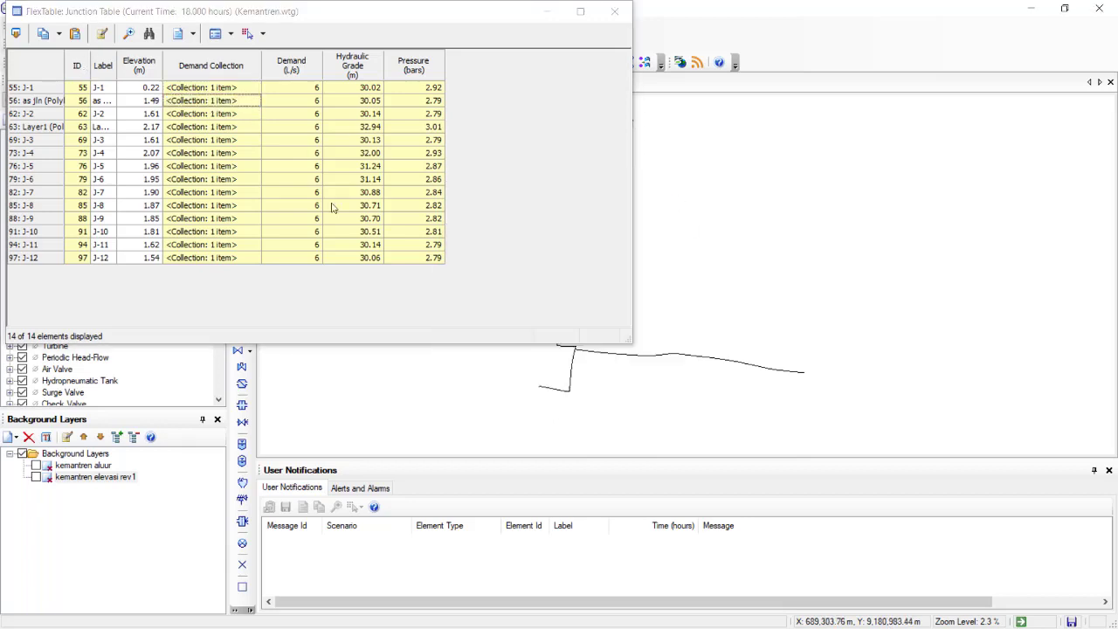
{"action": "left_click", "coordinate": [248, 117]}
{"action": "left_click", "coordinate": [251, 114]}
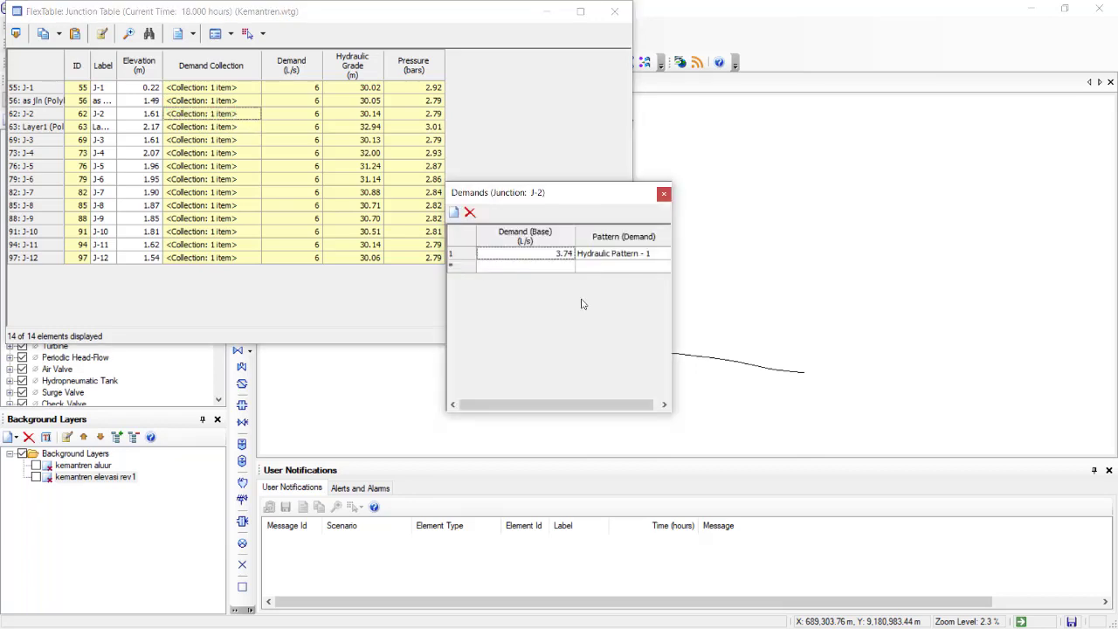
{"action": "left_click", "coordinate": [664, 194]}
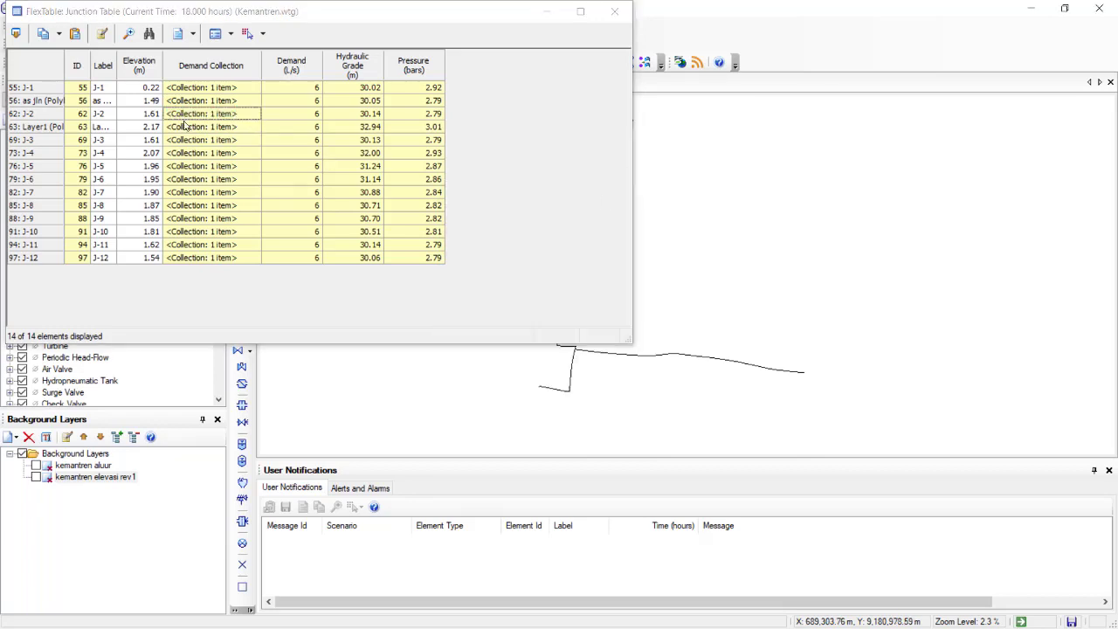
{"action": "left_click", "coordinate": [614, 11]}
Examine reservoir R-1, pump PMP-1 and their connecting pipes at the upstream end of the network.
{"action": "scroll", "coordinate": [649, 132], "scroll_direction": "up", "scroll_amount": 10}
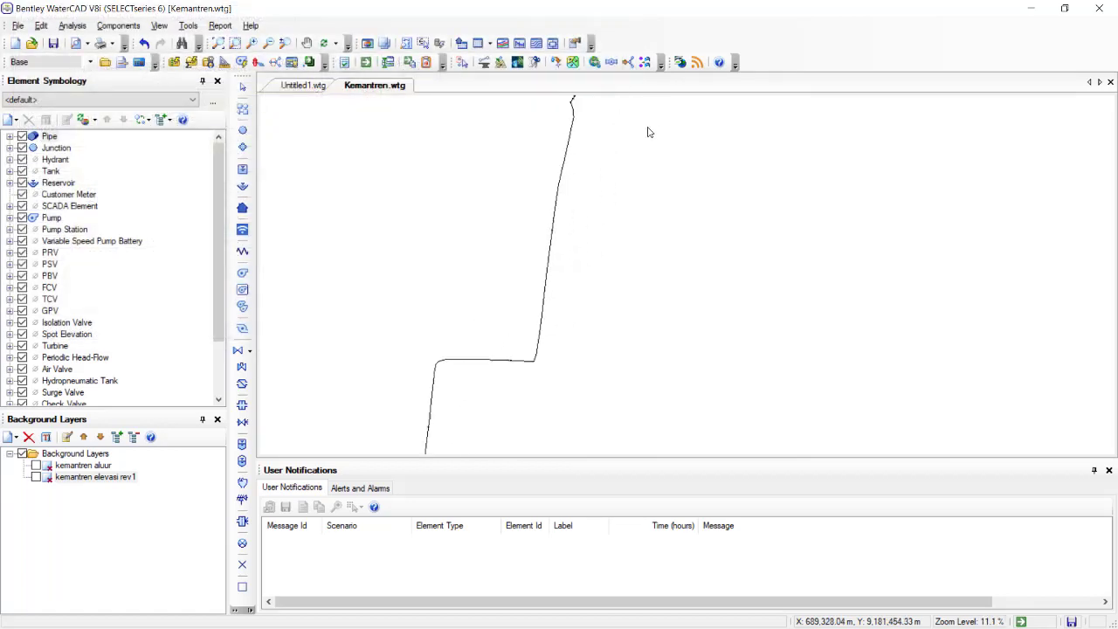
{"action": "scroll", "coordinate": [671, 246], "scroll_direction": "up", "scroll_amount": 5}
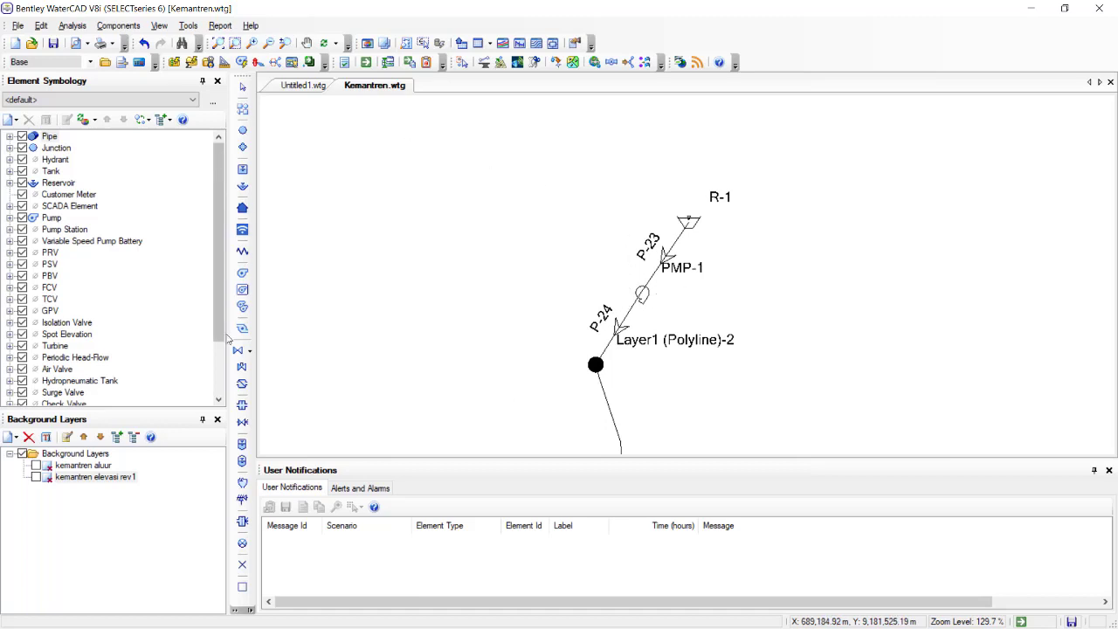
{"action": "left_click", "coordinate": [244, 274]}
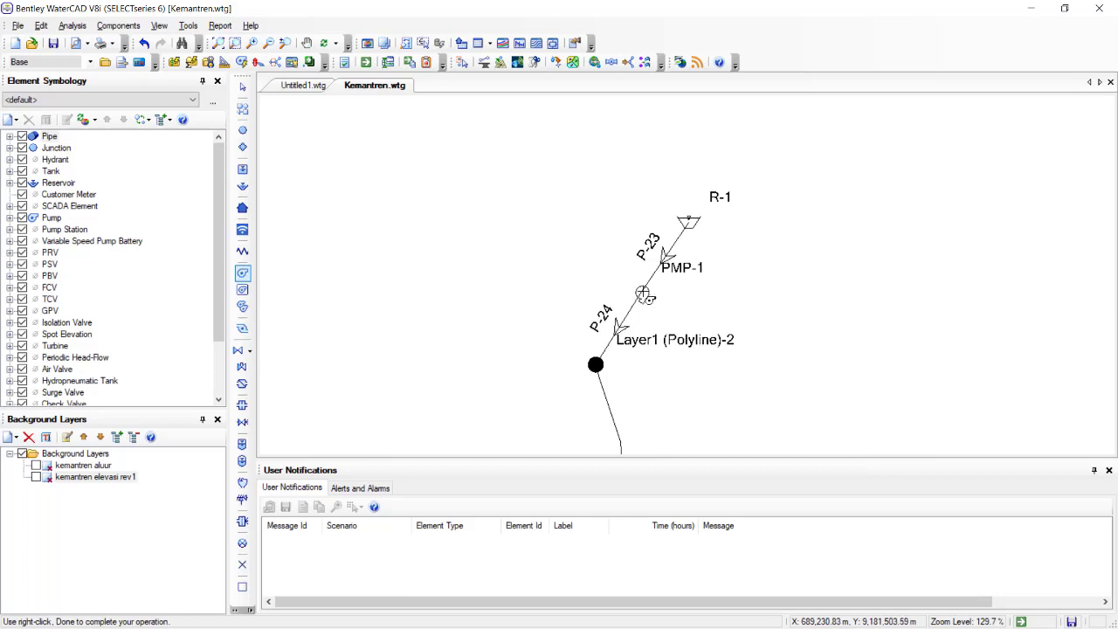
{"action": "key", "text": "Escape"}
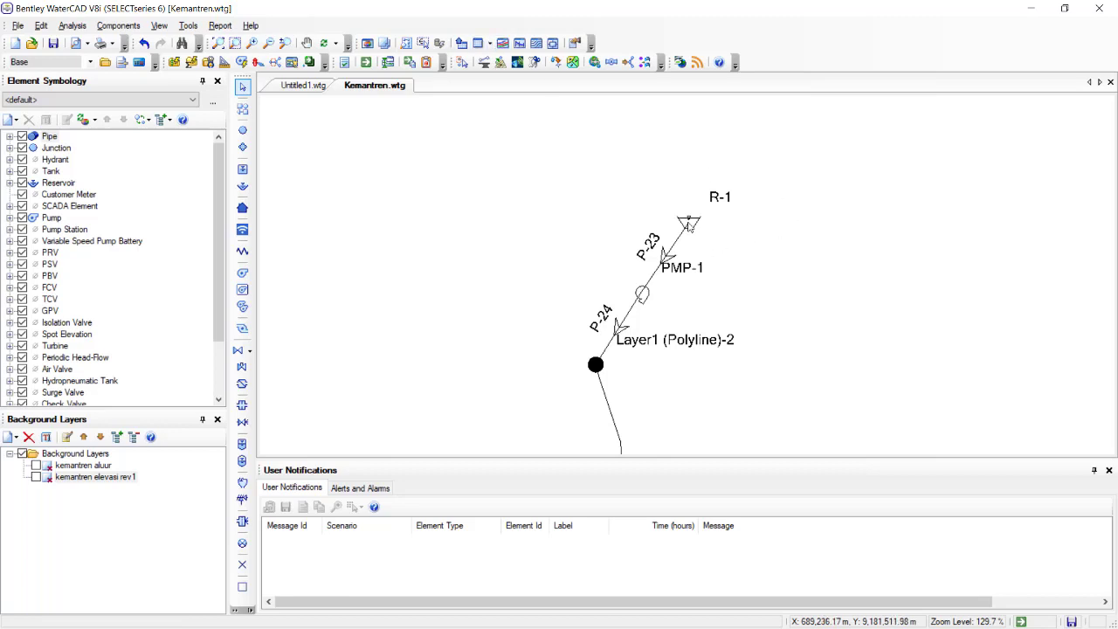
Check the physical elevation of reservoir R-1 in its properties and close them.
{"action": "left_click", "coordinate": [689, 224]}
{"action": "double_click", "coordinate": [691, 223]}
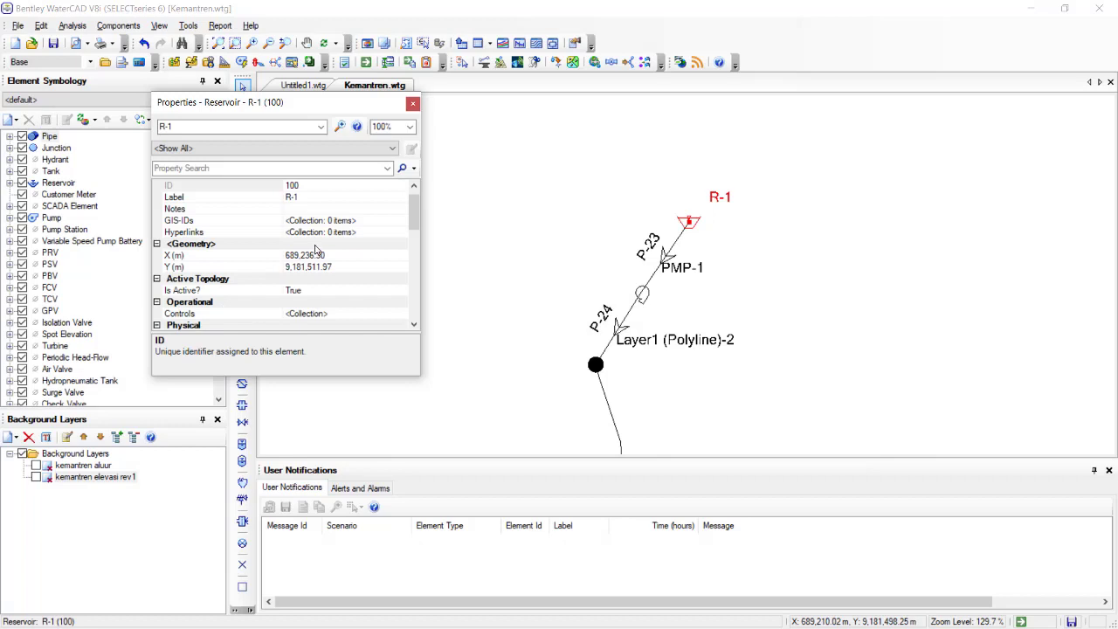
{"action": "scroll", "coordinate": [316, 251], "scroll_direction": "down", "scroll_amount": 2}
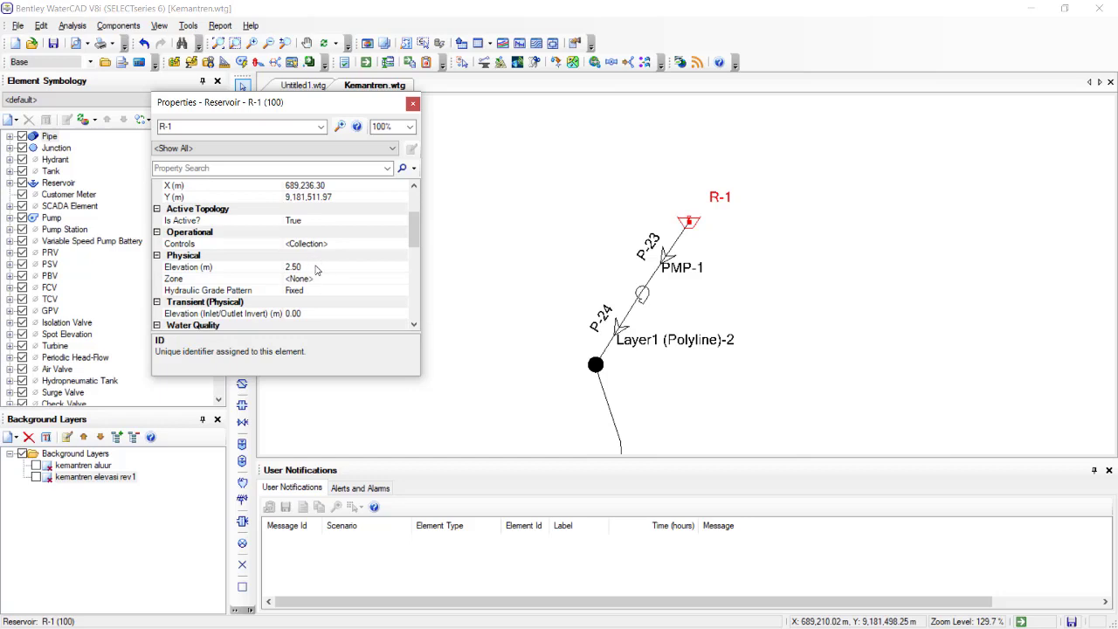
{"action": "left_click", "coordinate": [316, 267]}
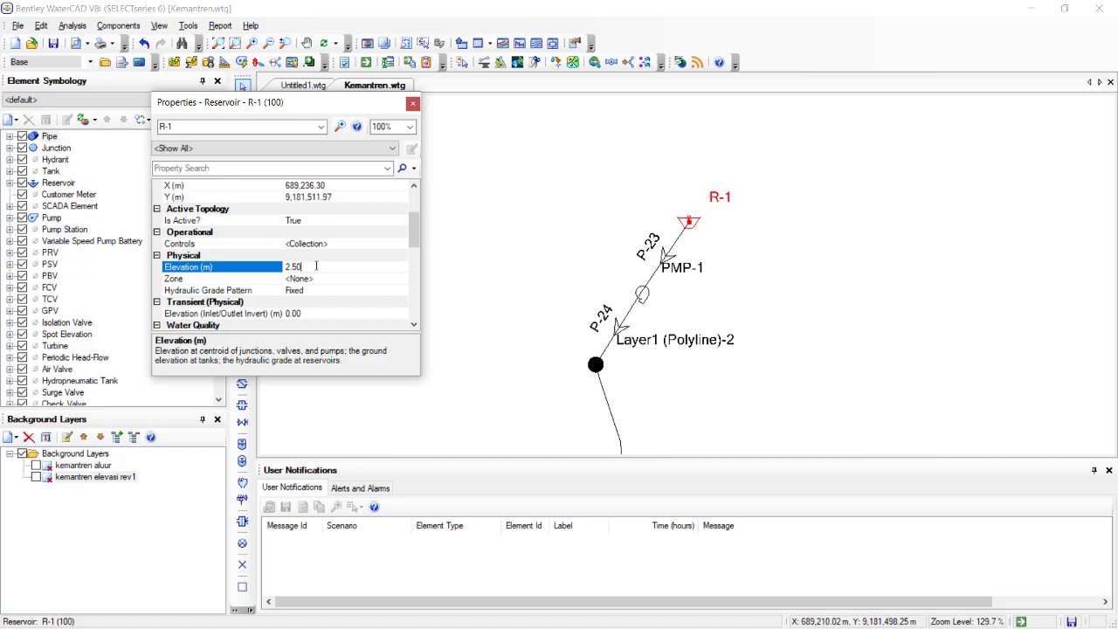
{"action": "left_click", "coordinate": [413, 103]}
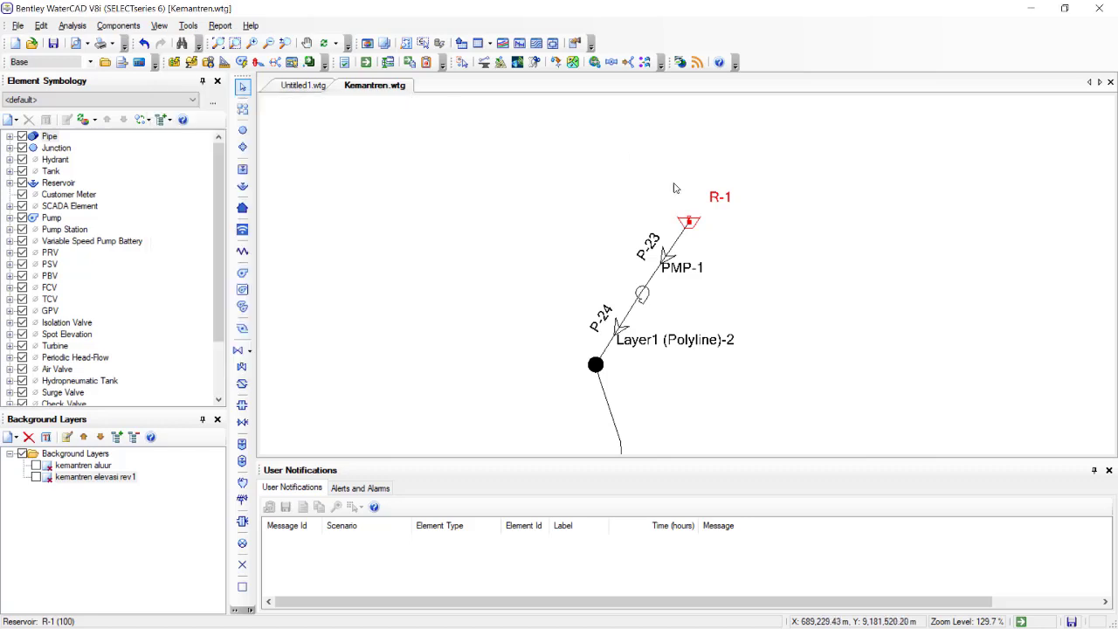
Review the elevation and the calculated hydraulic results in the properties of junction Layer1 (Polyline)-2.
{"action": "left_click", "coordinate": [596, 365]}
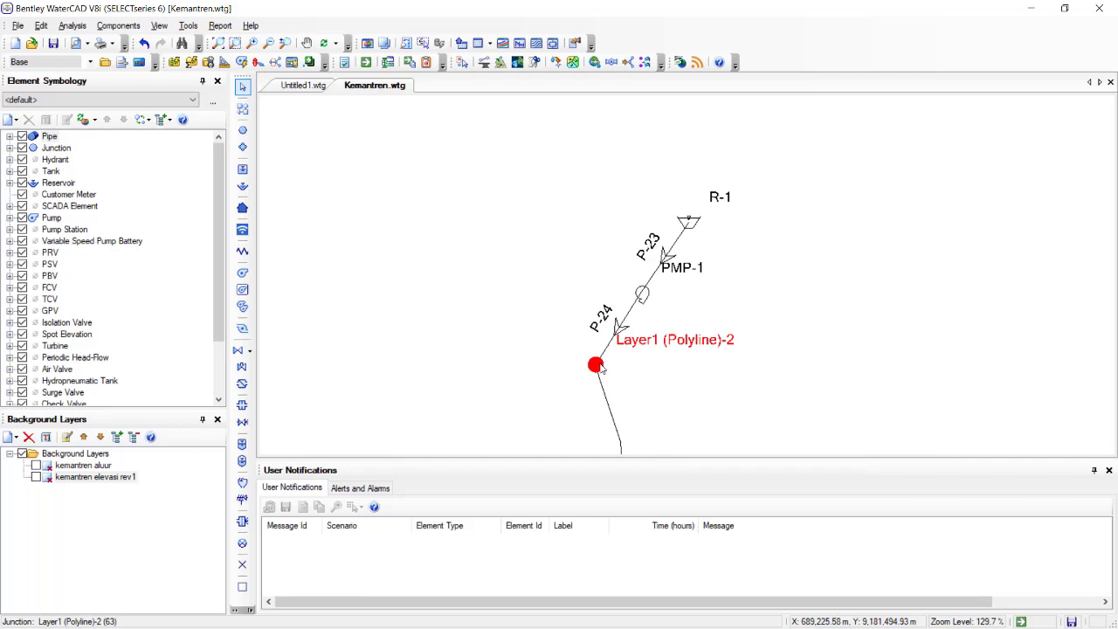
{"action": "double_click", "coordinate": [598, 365]}
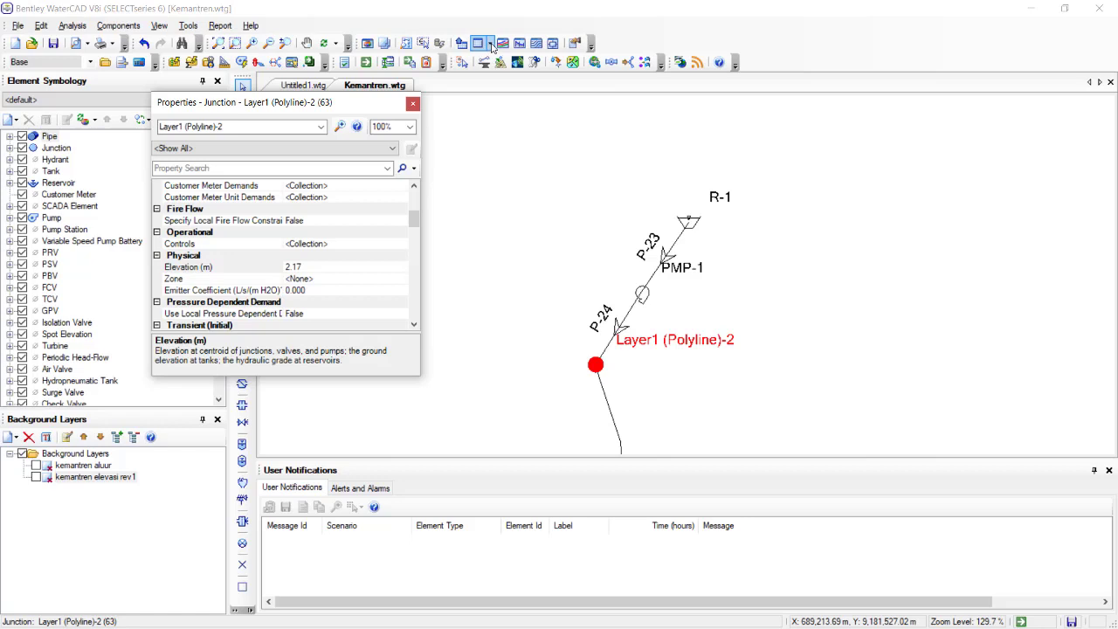
{"action": "left_click", "coordinate": [322, 270]}
{"action": "scroll", "coordinate": [322, 271], "scroll_direction": "down", "scroll_amount": 4}
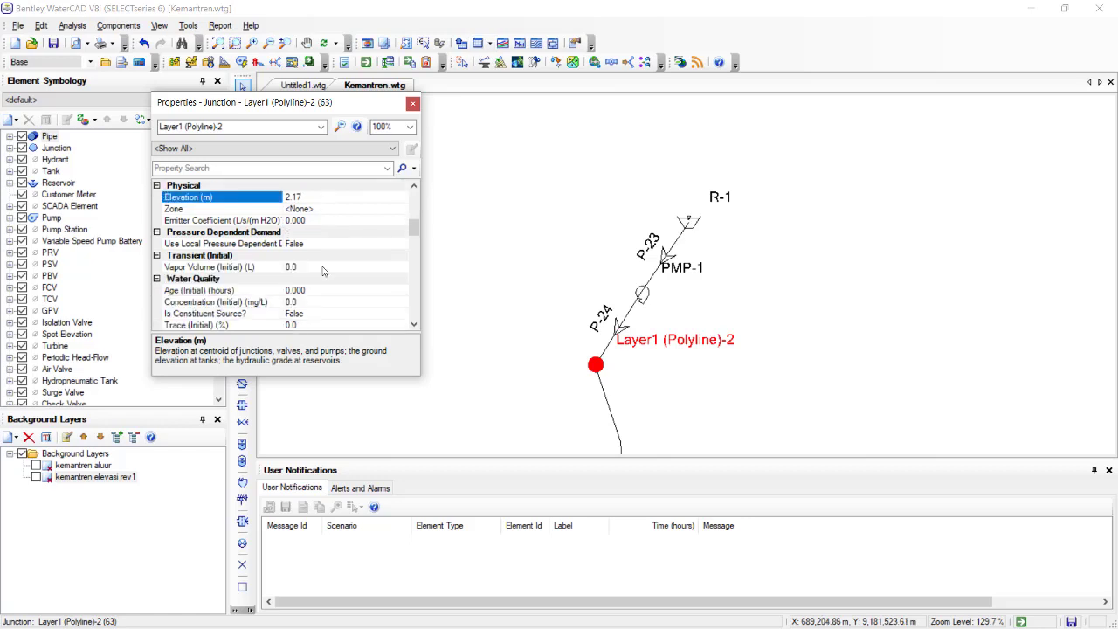
{"action": "scroll", "coordinate": [322, 271], "scroll_direction": "up", "scroll_amount": 2}
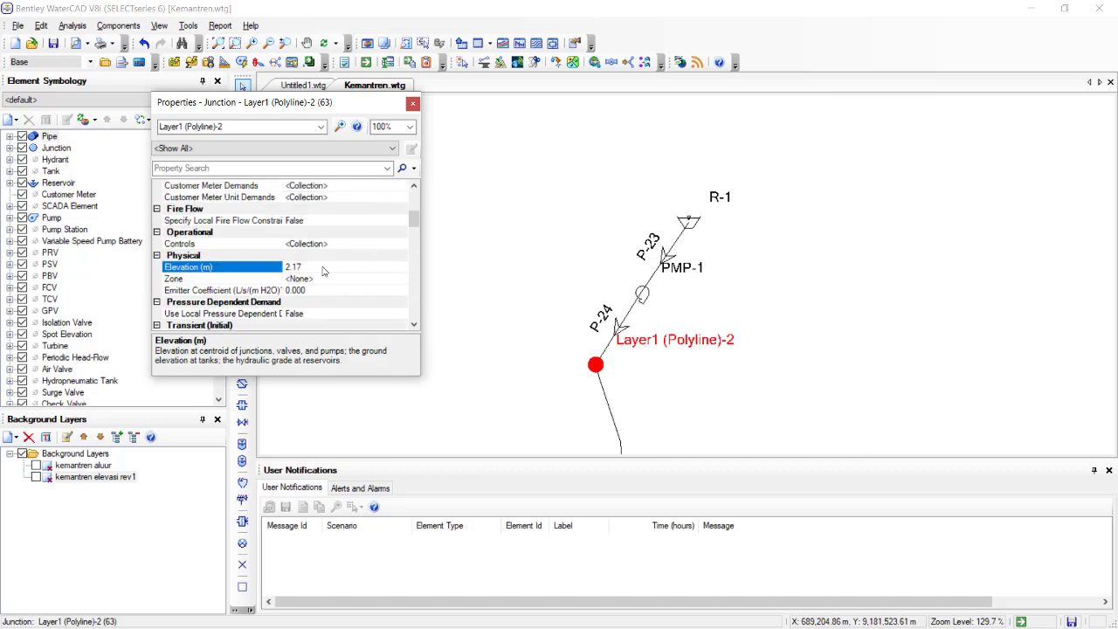
{"action": "scroll", "coordinate": [322, 271], "scroll_direction": "down", "scroll_amount": 3}
{"action": "scroll", "coordinate": [322, 272], "scroll_direction": "down", "scroll_amount": 2}
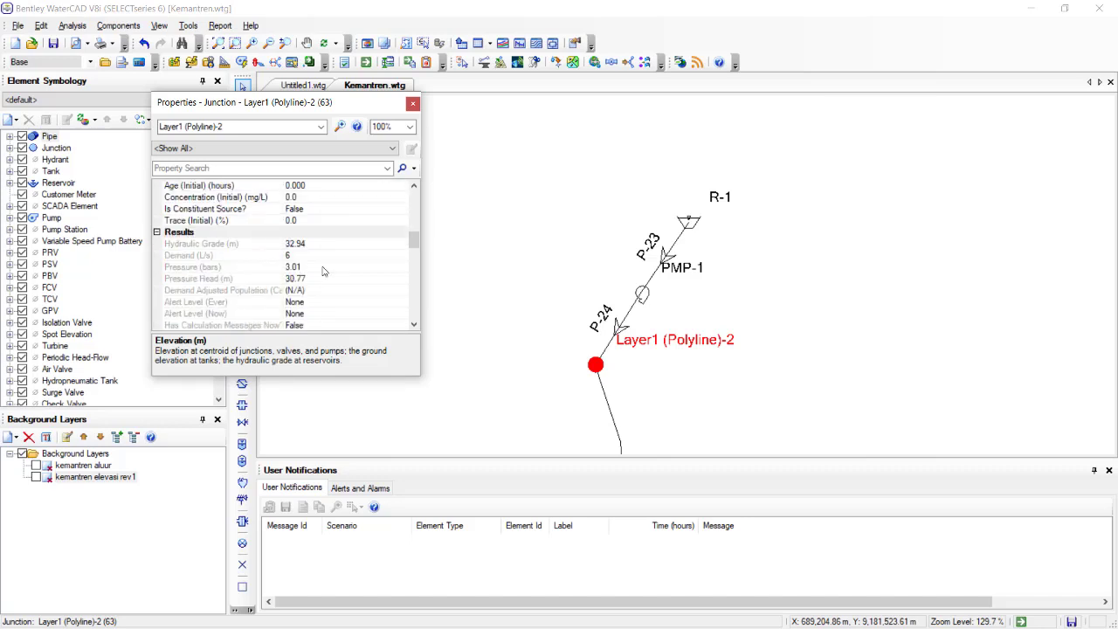
{"action": "scroll", "coordinate": [322, 271], "scroll_direction": "down", "scroll_amount": 10}
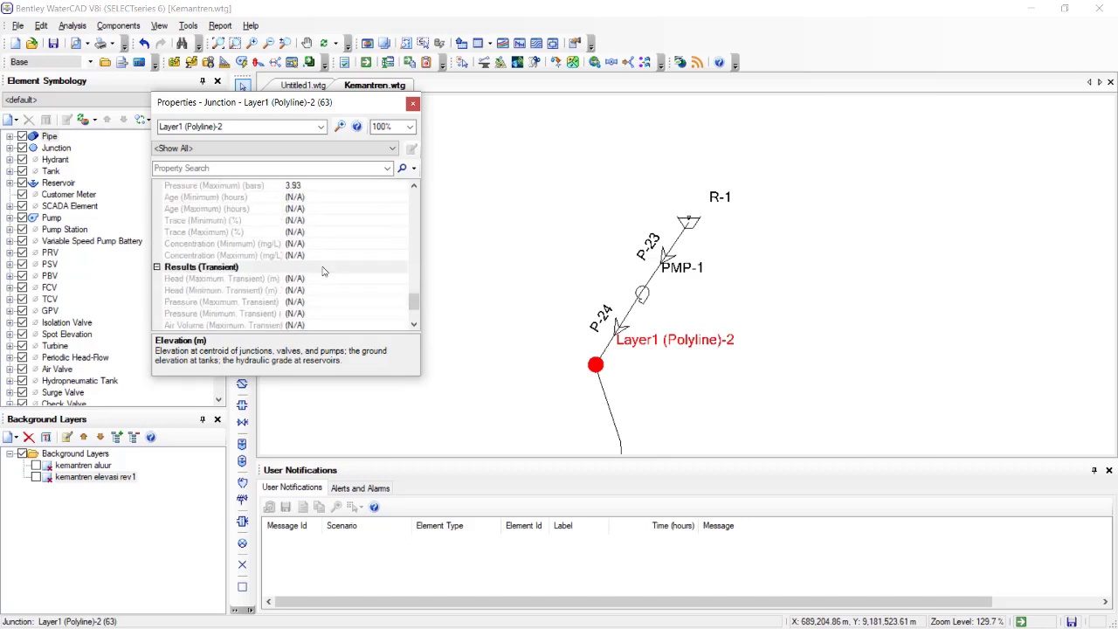
{"action": "scroll", "coordinate": [322, 270], "scroll_direction": "down", "scroll_amount": 2}
{"action": "scroll", "coordinate": [322, 270], "scroll_direction": "up", "scroll_amount": 12}
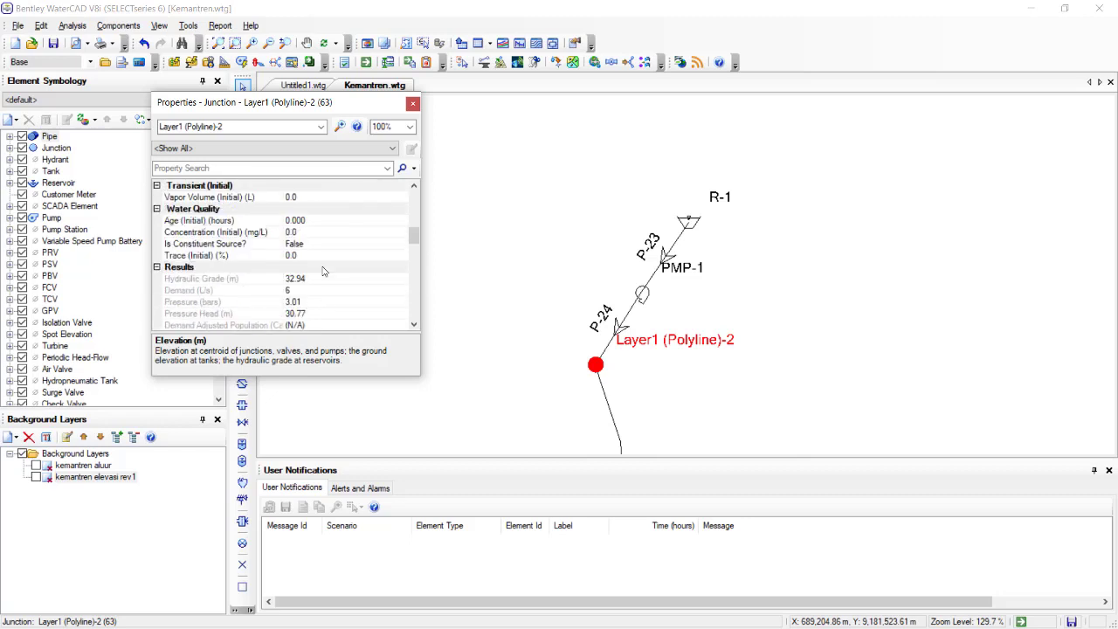
{"action": "scroll", "coordinate": [300, 314], "scroll_direction": "up", "scroll_amount": 1}
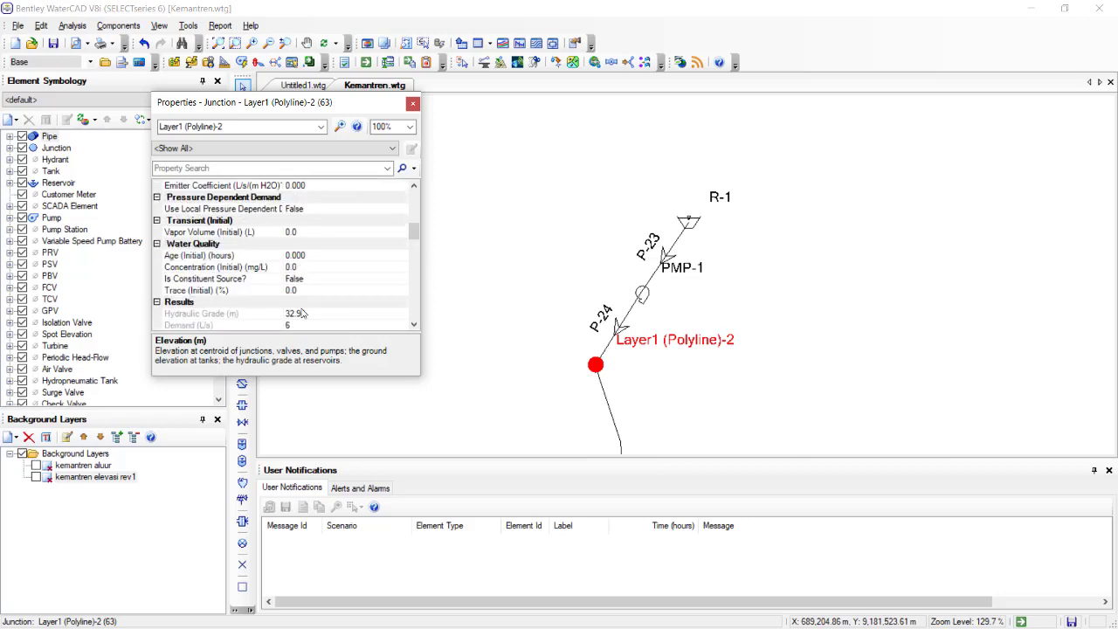
Check the base demand and pattern in the demand collection of junction Layer1 (Polyline)-2, and close its demands.
{"action": "scroll", "coordinate": [301, 314], "scroll_direction": "up", "scroll_amount": 1}
{"action": "scroll", "coordinate": [300, 314], "scroll_direction": "up", "scroll_amount": 4}
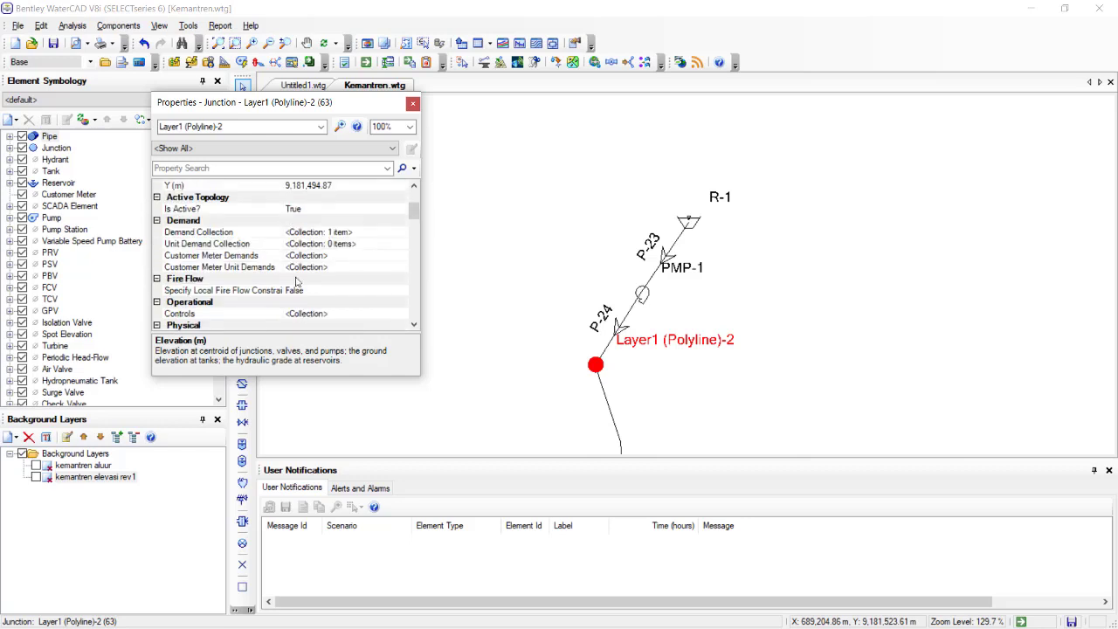
{"action": "left_click", "coordinate": [318, 232]}
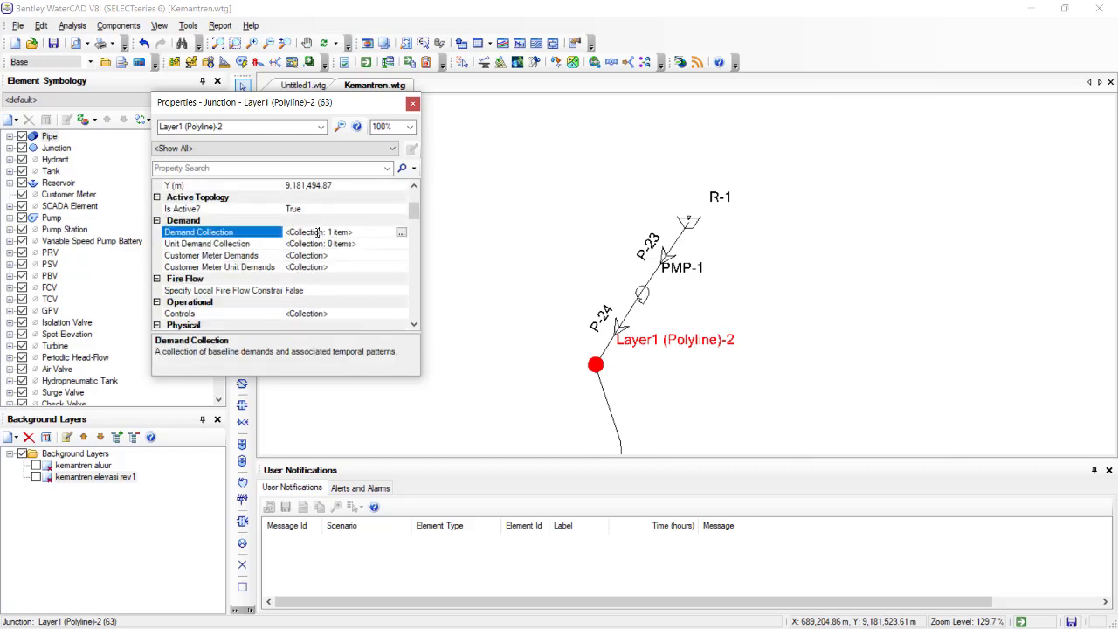
{"action": "left_click", "coordinate": [401, 233]}
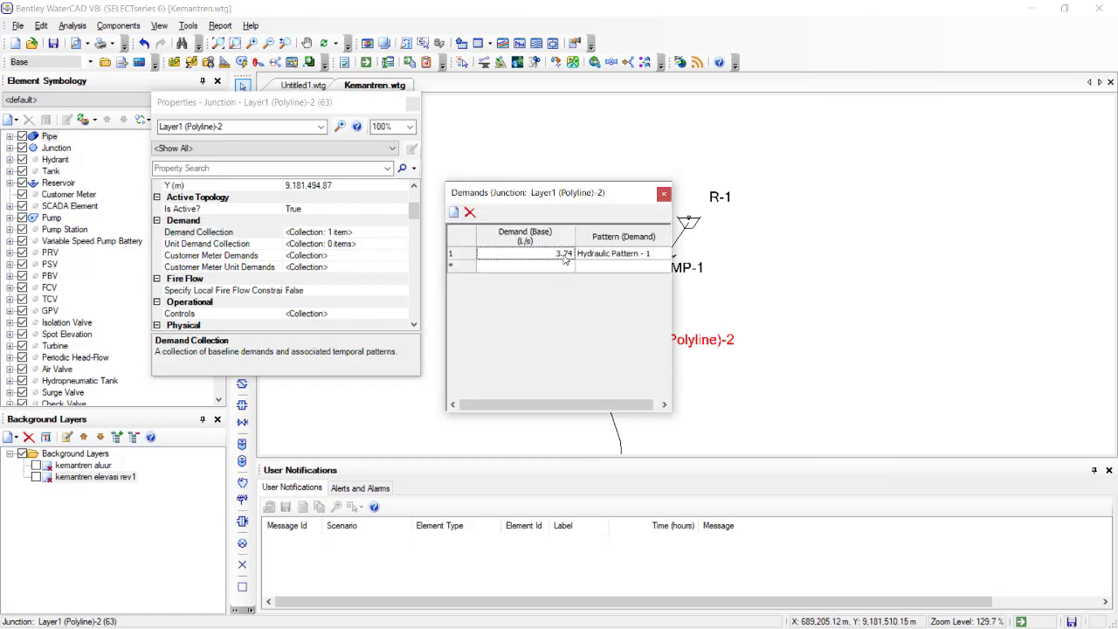
{"action": "left_click", "coordinate": [664, 195]}
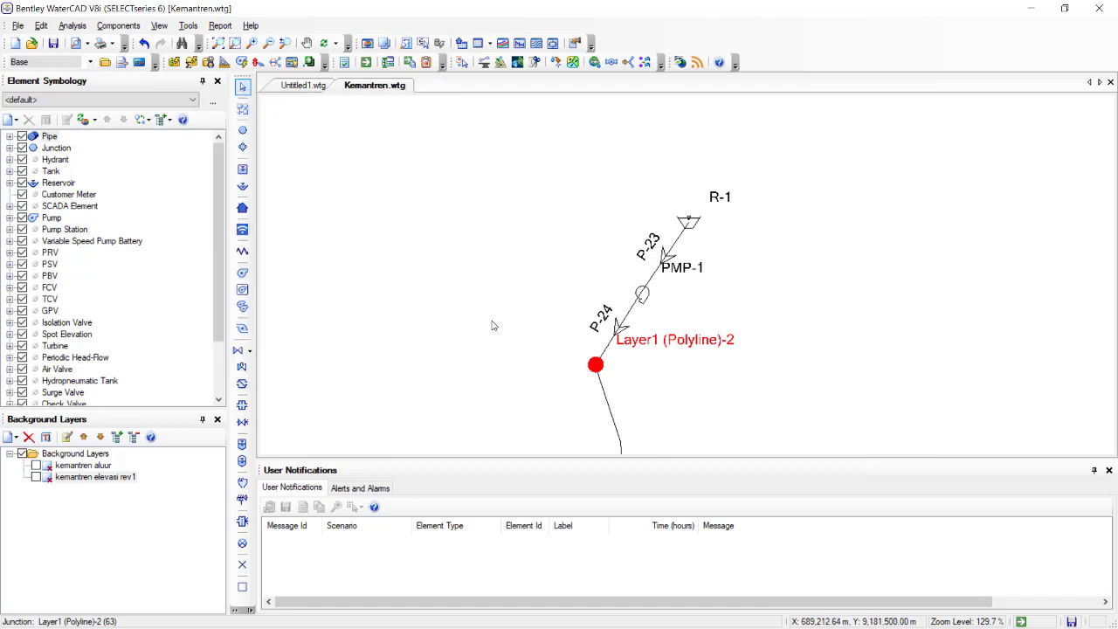
Look at the properties of pump PMP-1 between P-23 and P-24, and close them.
{"action": "scroll", "coordinate": [712, 269], "scroll_direction": "down", "scroll_amount": 5}
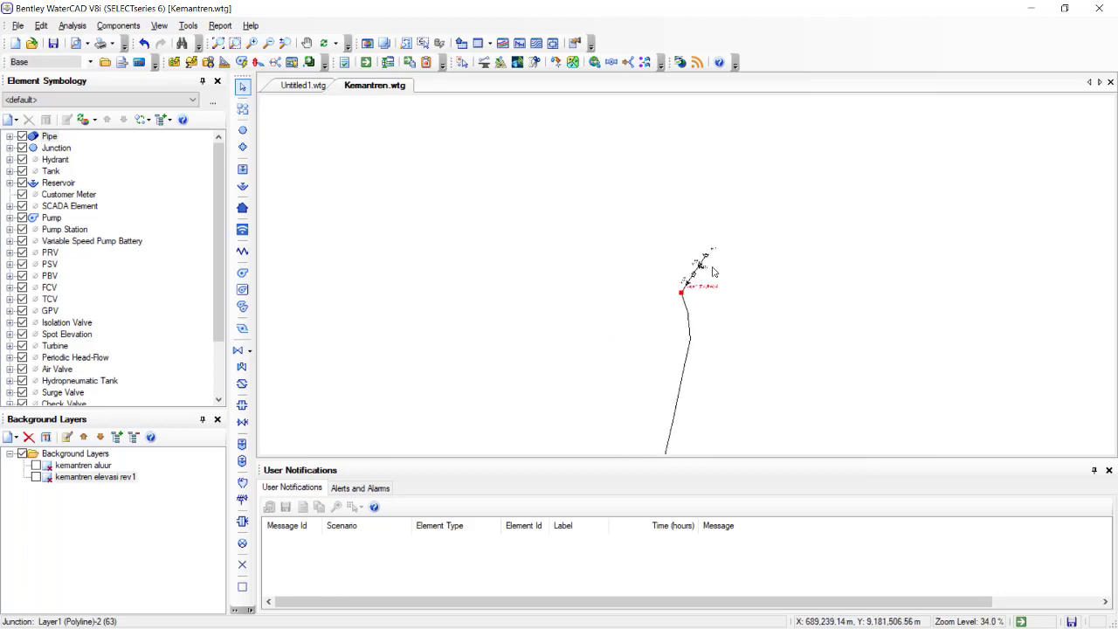
{"action": "scroll", "coordinate": [712, 272], "scroll_direction": "up", "scroll_amount": 8}
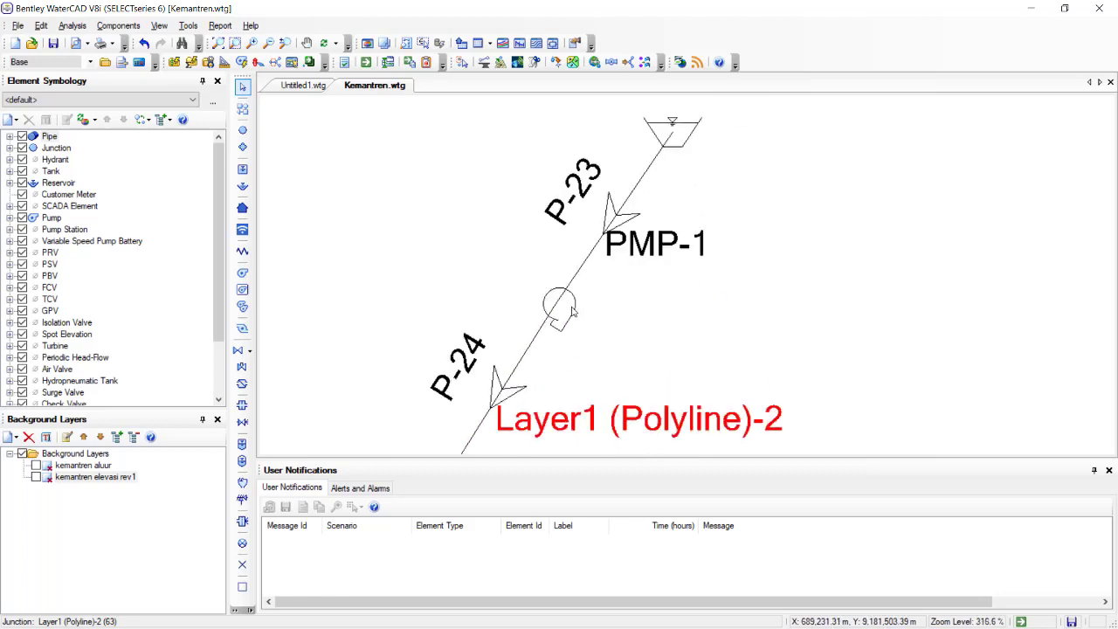
{"action": "double_click", "coordinate": [573, 311]}
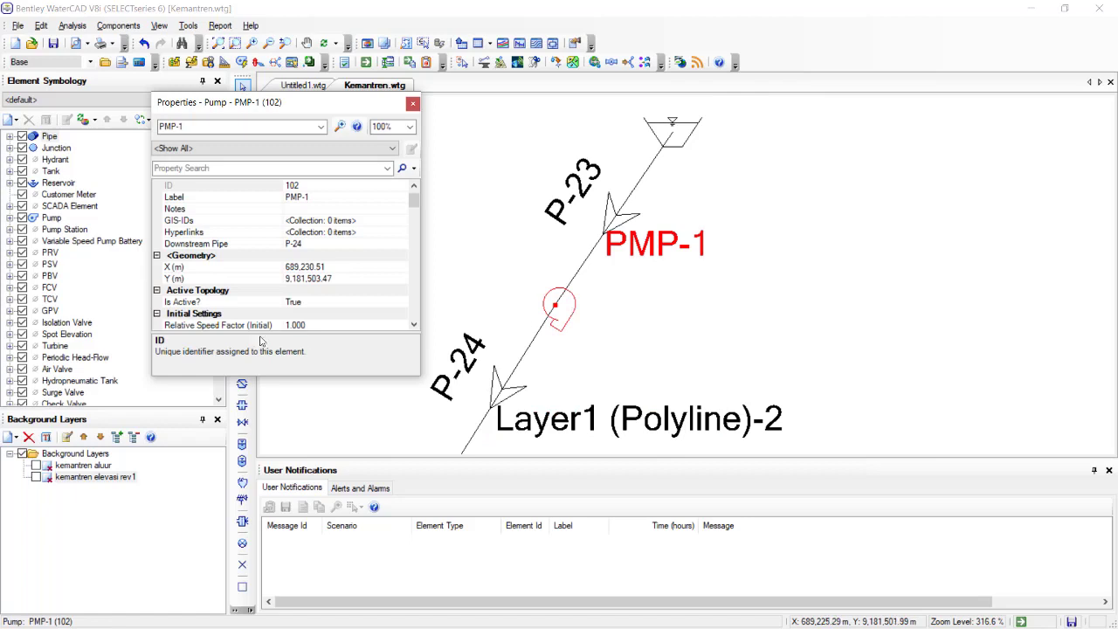
{"action": "left_click", "coordinate": [414, 108]}
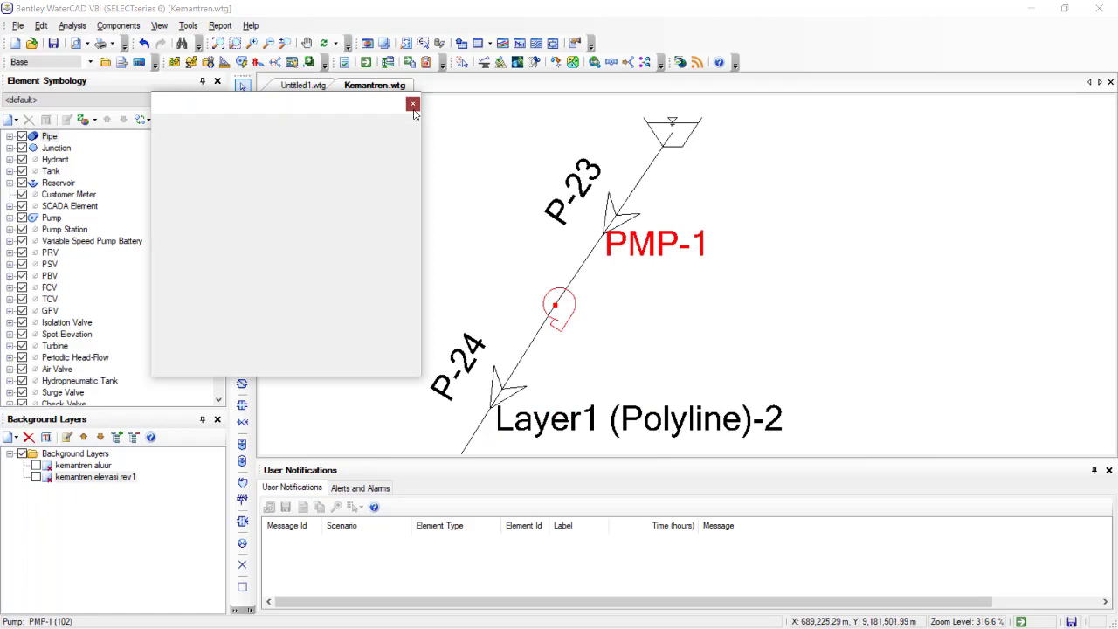
Open the pump table, enlarge it, and check the elevation of PMP-1.
{"action": "left_click", "coordinate": [490, 43]}
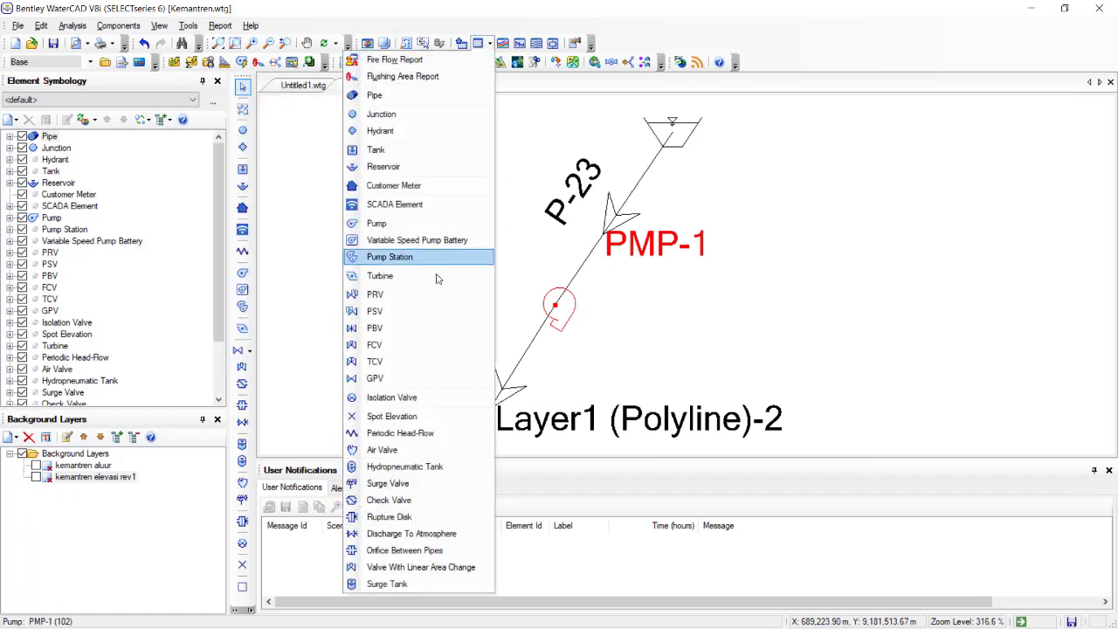
{"action": "left_click", "coordinate": [440, 221]}
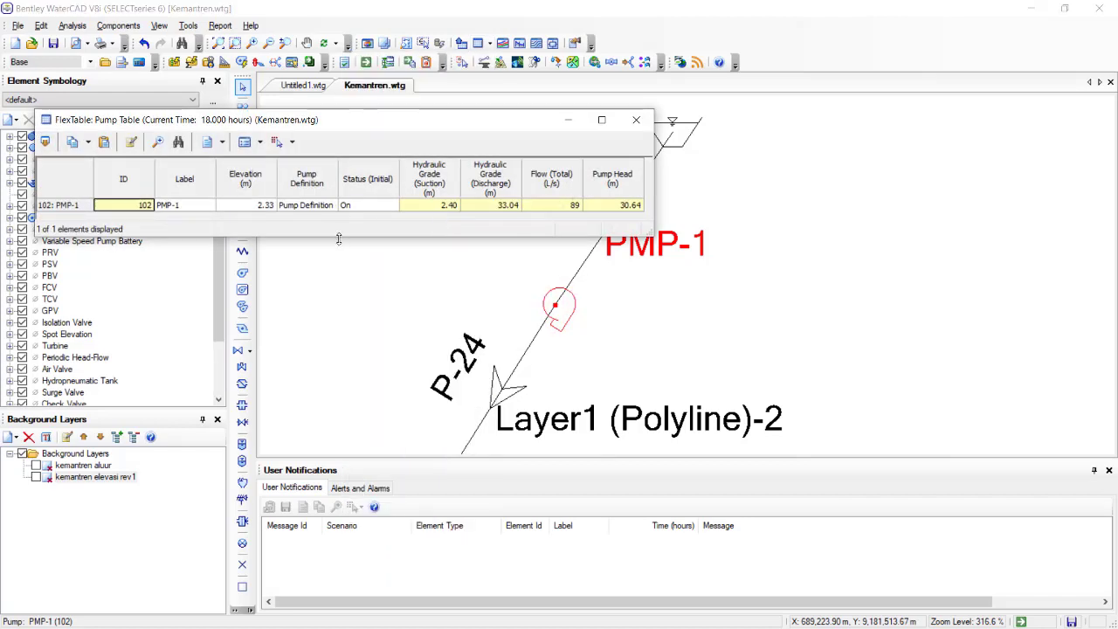
{"action": "left_click_drag", "start_coordinate": [339, 238], "coordinate": [332, 277]}
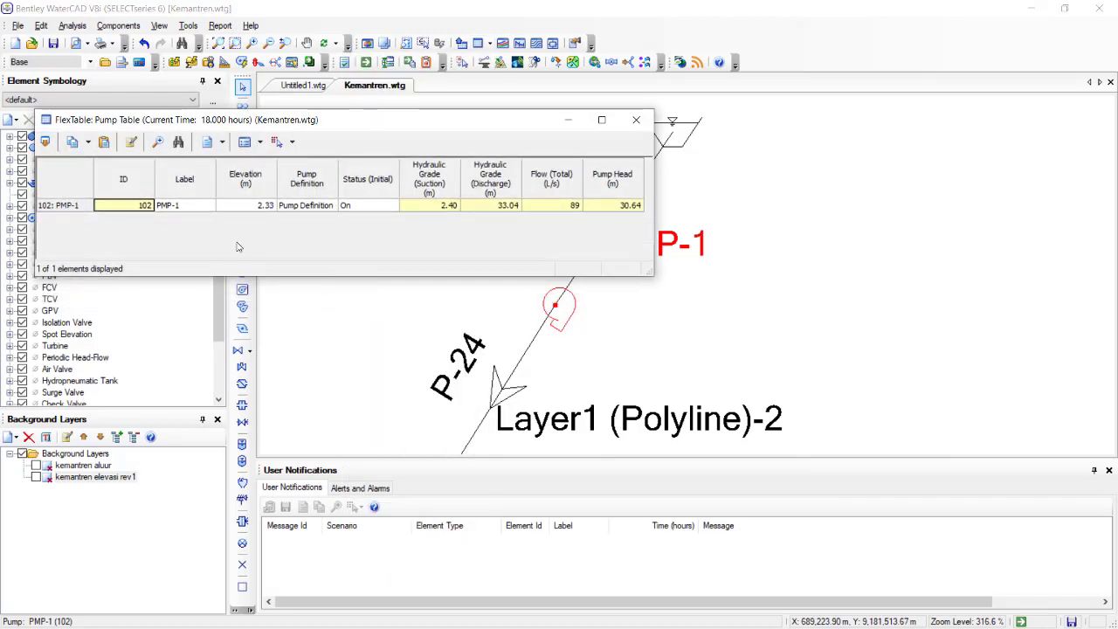
{"action": "left_click", "coordinate": [235, 210]}
{"action": "left_click", "coordinate": [239, 209]}
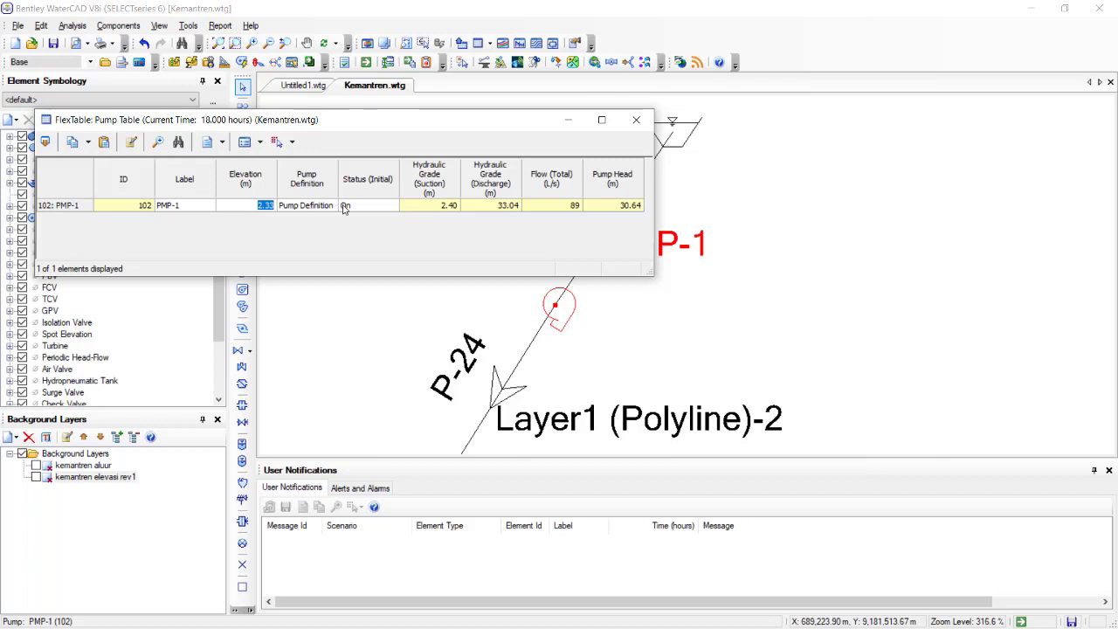
Review the design-point pump definition and the initial status of PMP-1, and close the pump table.
{"action": "left_click", "coordinate": [304, 208]}
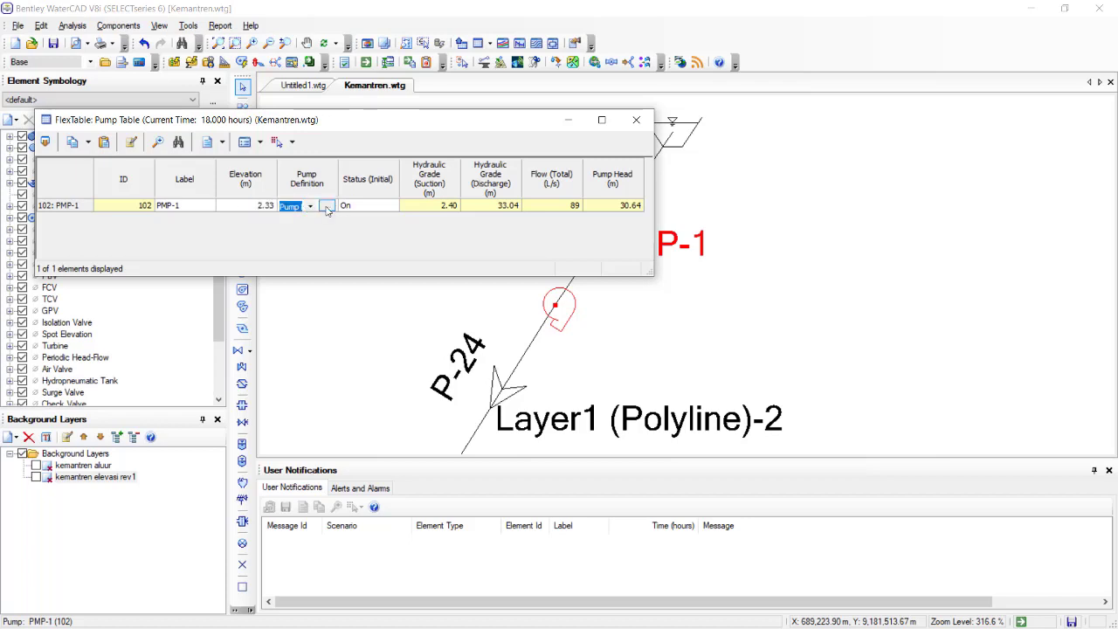
{"action": "left_click", "coordinate": [326, 206]}
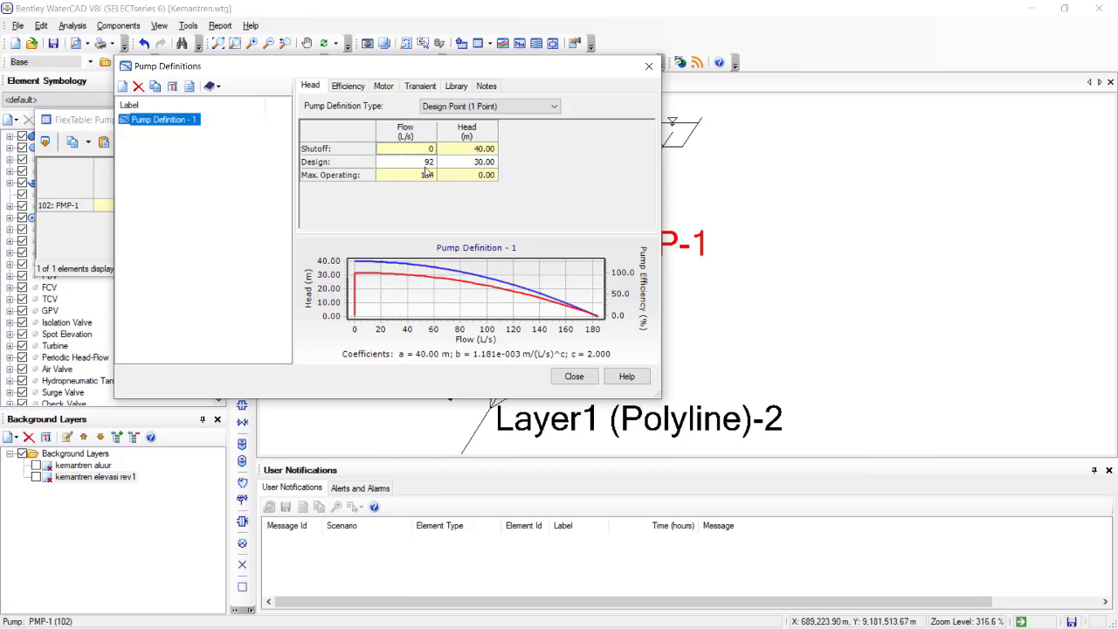
{"action": "left_click", "coordinate": [576, 376]}
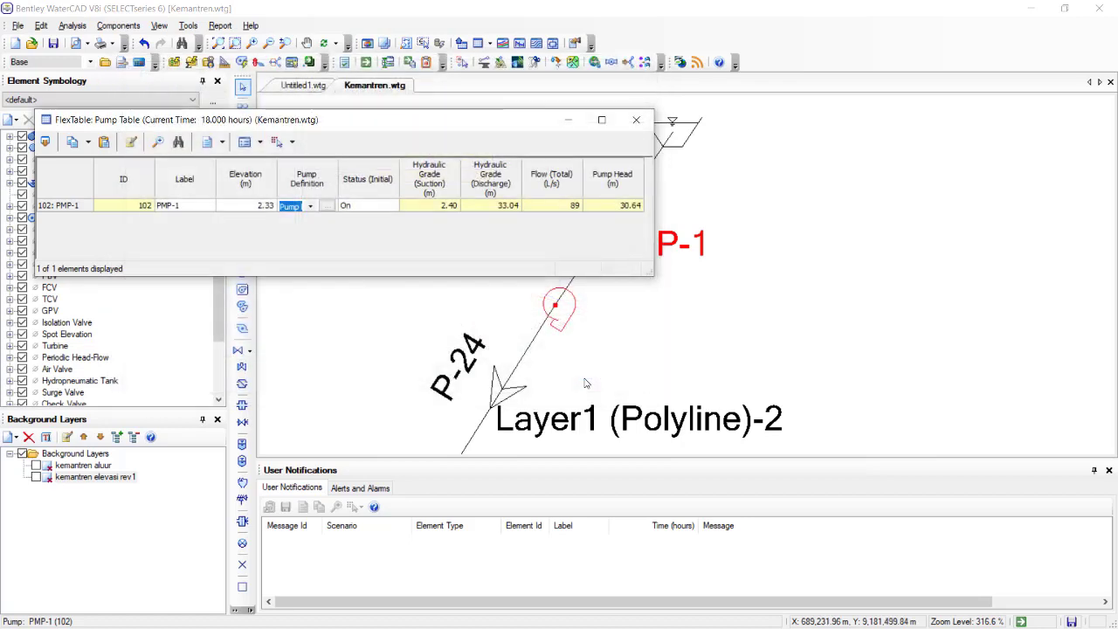
{"action": "left_click", "coordinate": [368, 208]}
{"action": "left_click", "coordinate": [368, 208]}
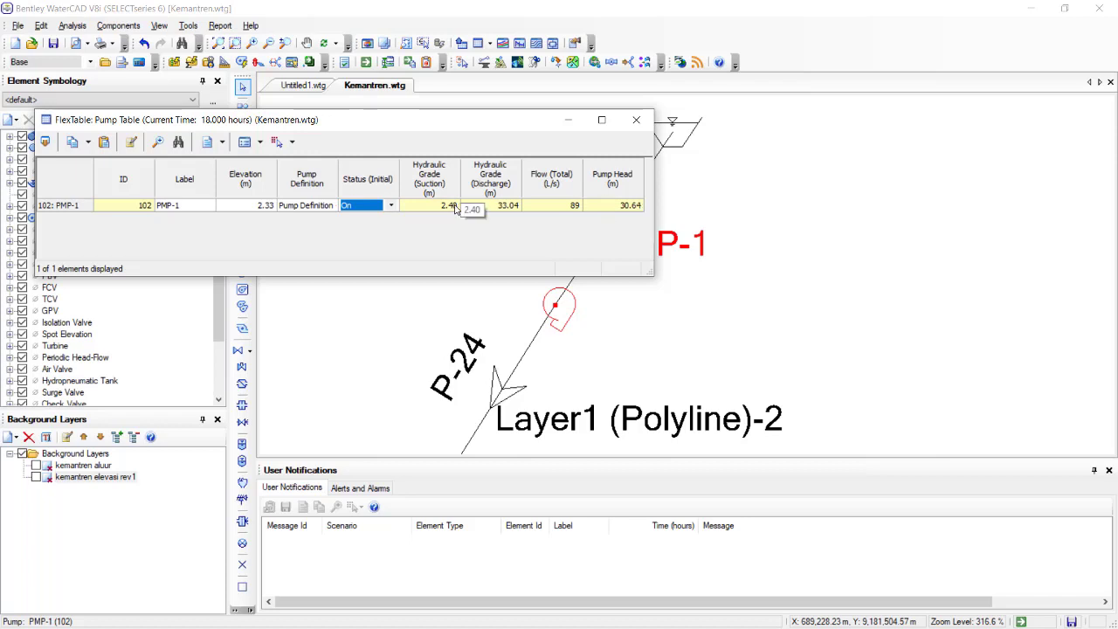
{"action": "left_click", "coordinate": [637, 120]}
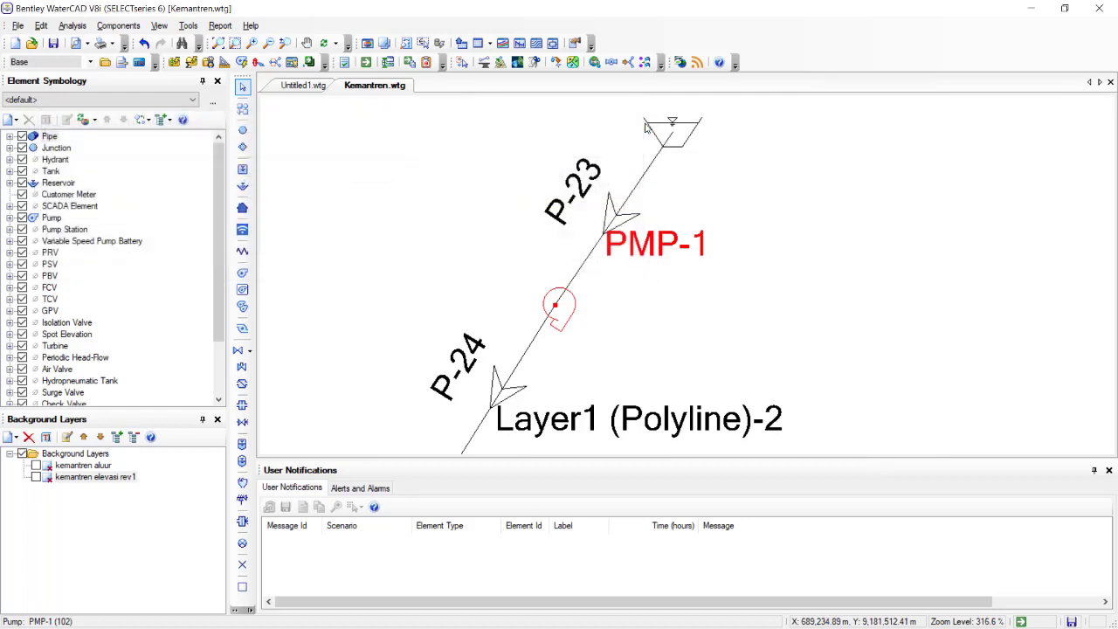
Validate the complete Kemantren network, dismiss the validation message, and compute the Base scenario.
{"action": "scroll", "coordinate": [643, 280], "scroll_direction": "down", "scroll_amount": 5}
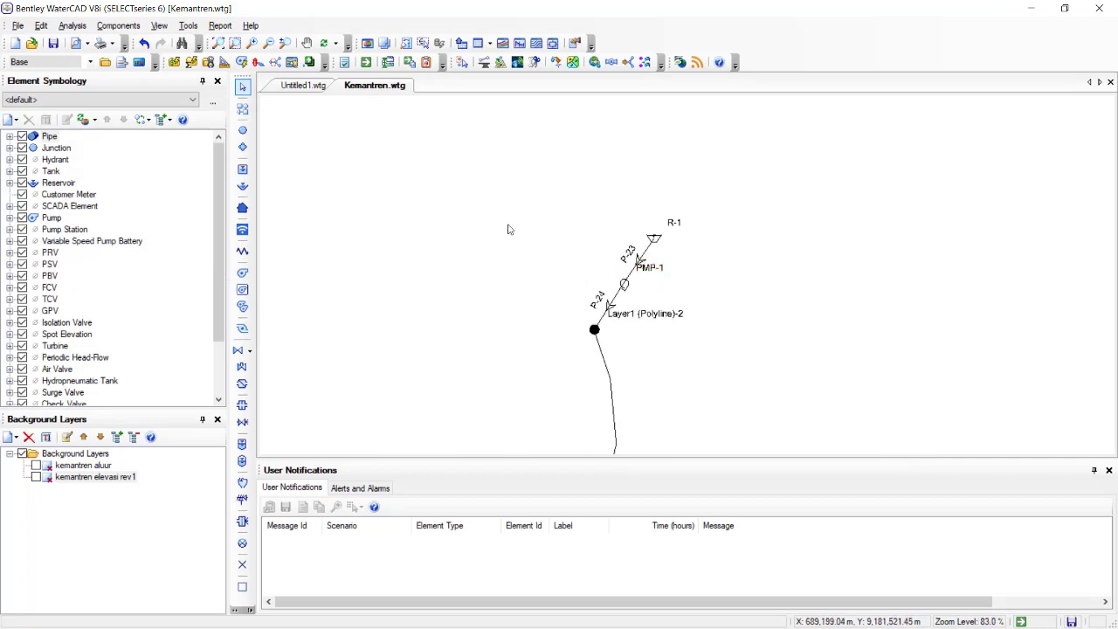
{"action": "scroll", "coordinate": [575, 277], "scroll_direction": "down", "scroll_amount": 6}
{"action": "left_click_drag", "start_coordinate": [612, 385], "coordinate": [641, 200]}
{"action": "scroll", "coordinate": [641, 199], "scroll_direction": "down", "scroll_amount": 6}
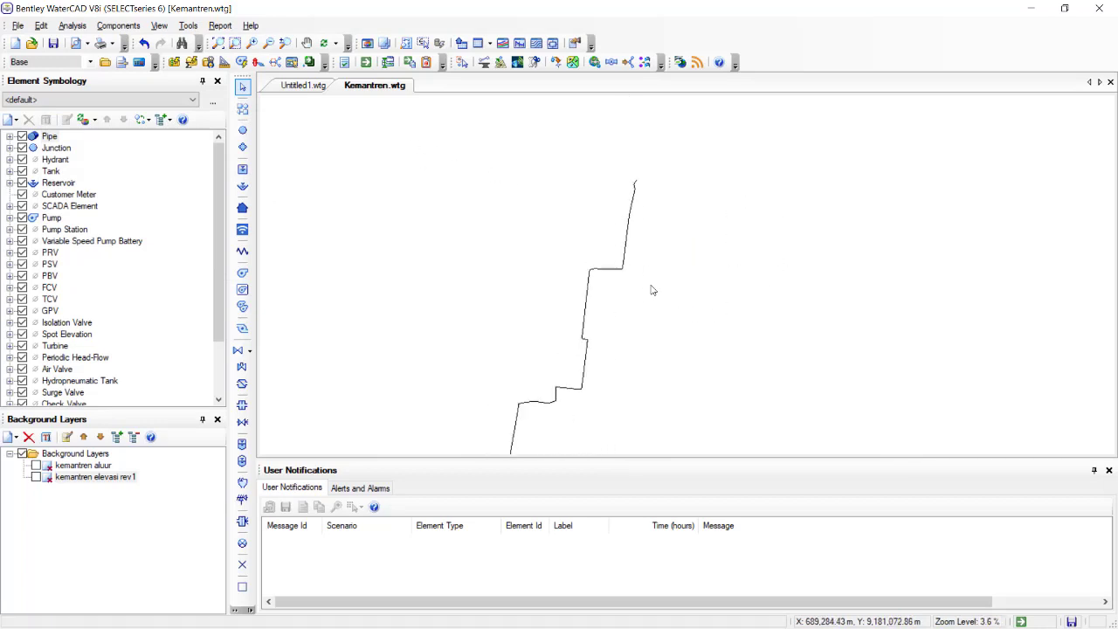
{"action": "left_click_drag", "start_coordinate": [653, 290], "coordinate": [643, 240]}
{"action": "scroll", "coordinate": [643, 240], "scroll_direction": "down", "scroll_amount": 4}
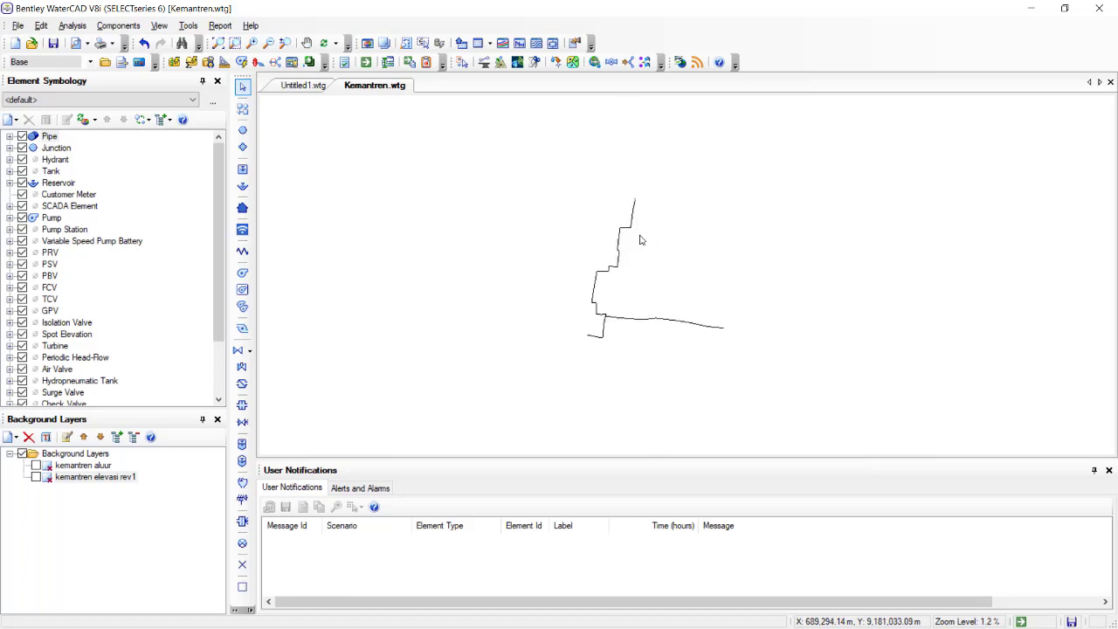
{"action": "left_click", "coordinate": [344, 63]}
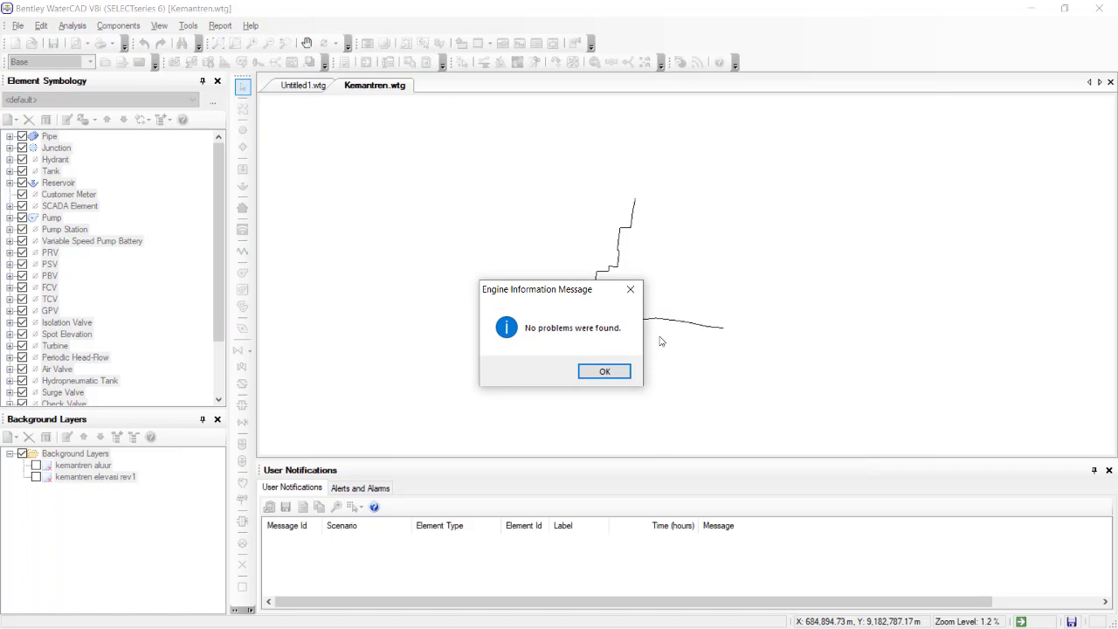
{"action": "left_click", "coordinate": [604, 372]}
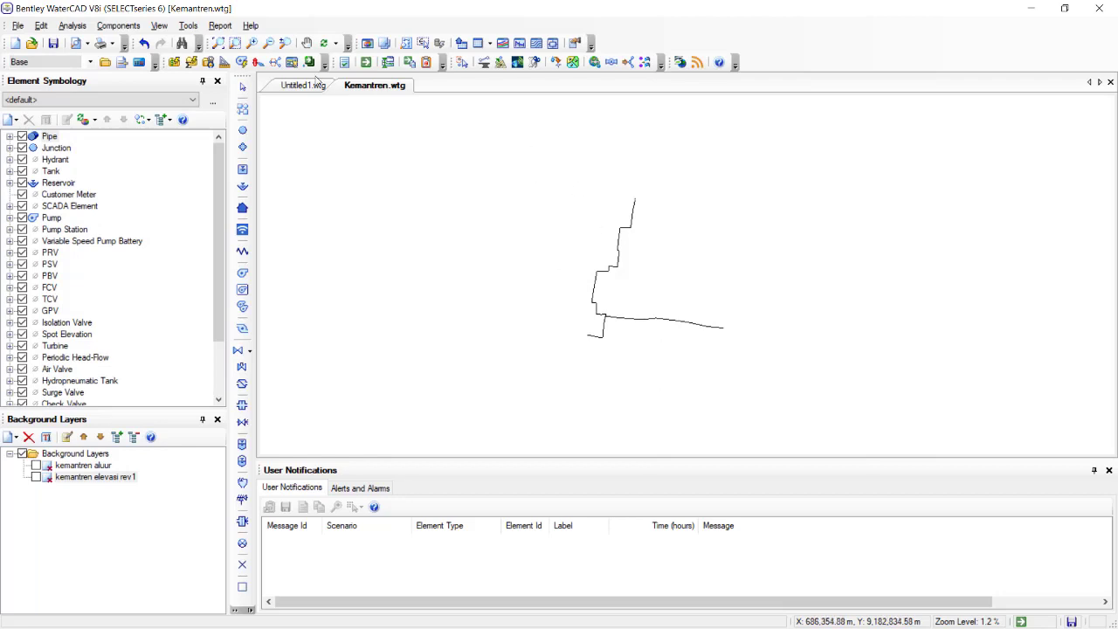
{"action": "left_click", "coordinate": [366, 63]}
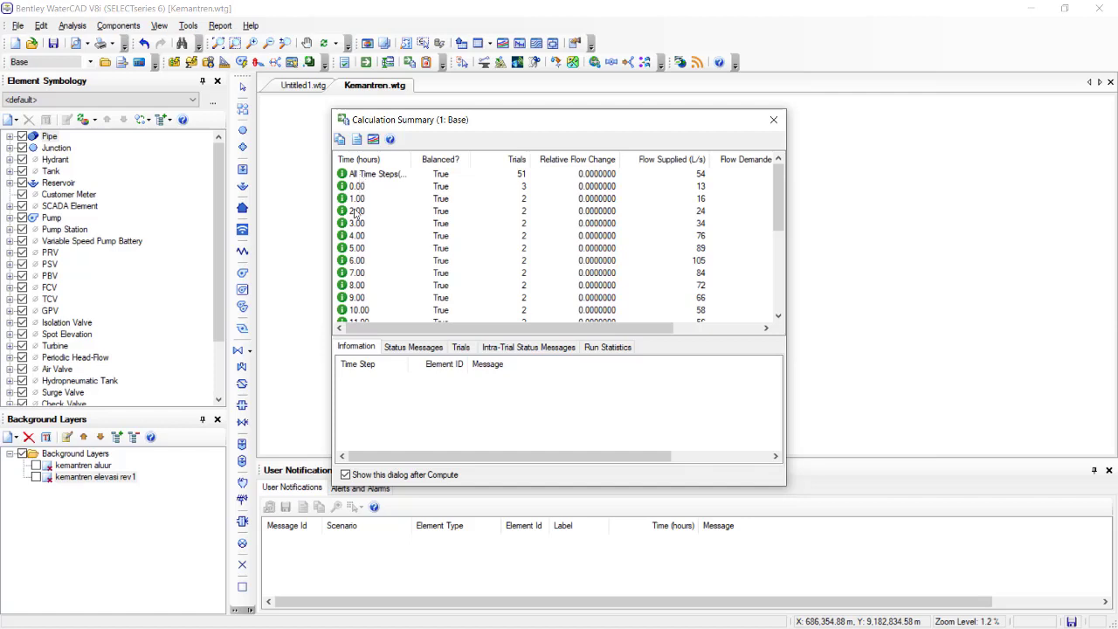
Look through the hourly time steps from 0.00 to 24.00 in the Base calculation summary.
{"action": "left_click", "coordinate": [362, 187]}
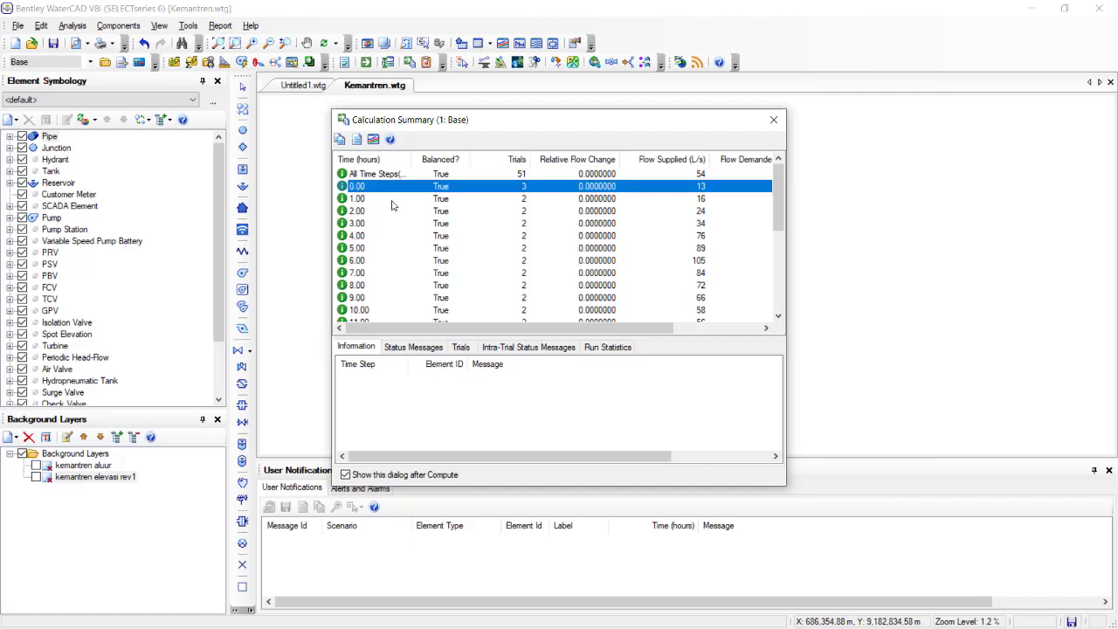
{"action": "scroll", "coordinate": [393, 204], "scroll_direction": "down", "scroll_amount": 4}
{"action": "scroll", "coordinate": [393, 205], "scroll_direction": "down", "scroll_amount": 1}
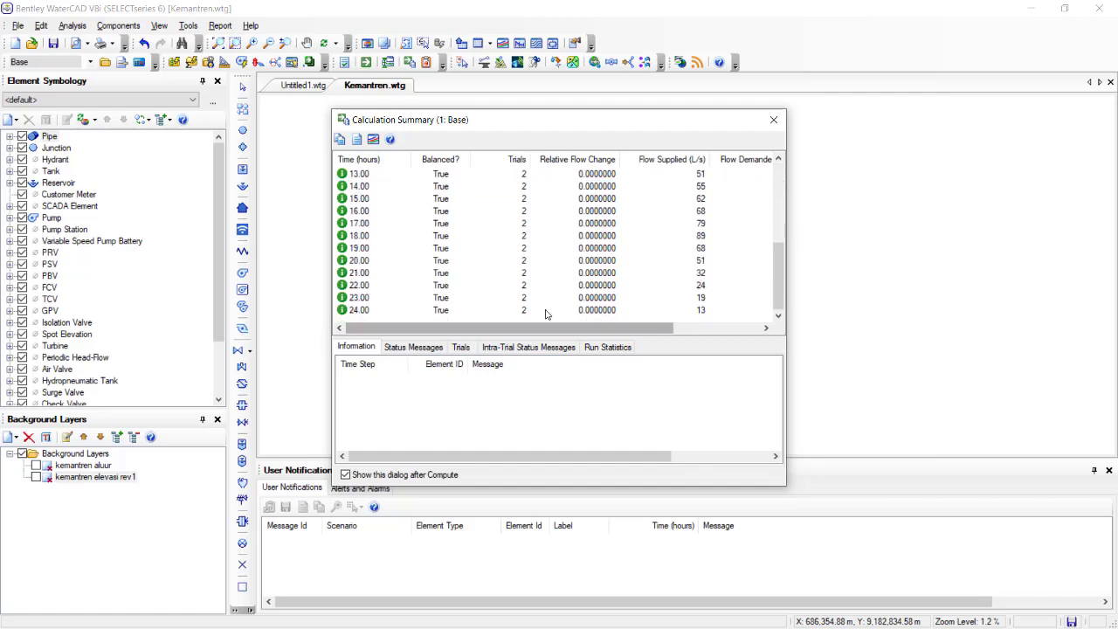
{"action": "scroll", "coordinate": [687, 280], "scroll_direction": "up", "scroll_amount": 5}
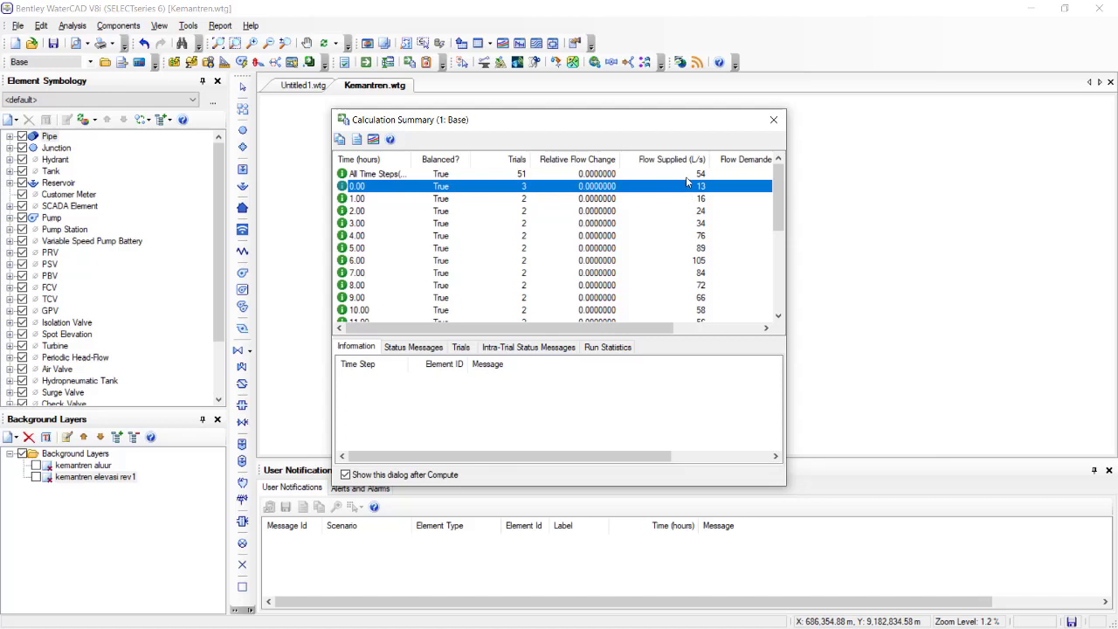
Compare the flow supplied at individual hours and for all time steps, and close the calculation summary.
{"action": "scroll", "coordinate": [687, 181], "scroll_direction": "down", "scroll_amount": 5}
{"action": "left_click", "coordinate": [692, 298]}
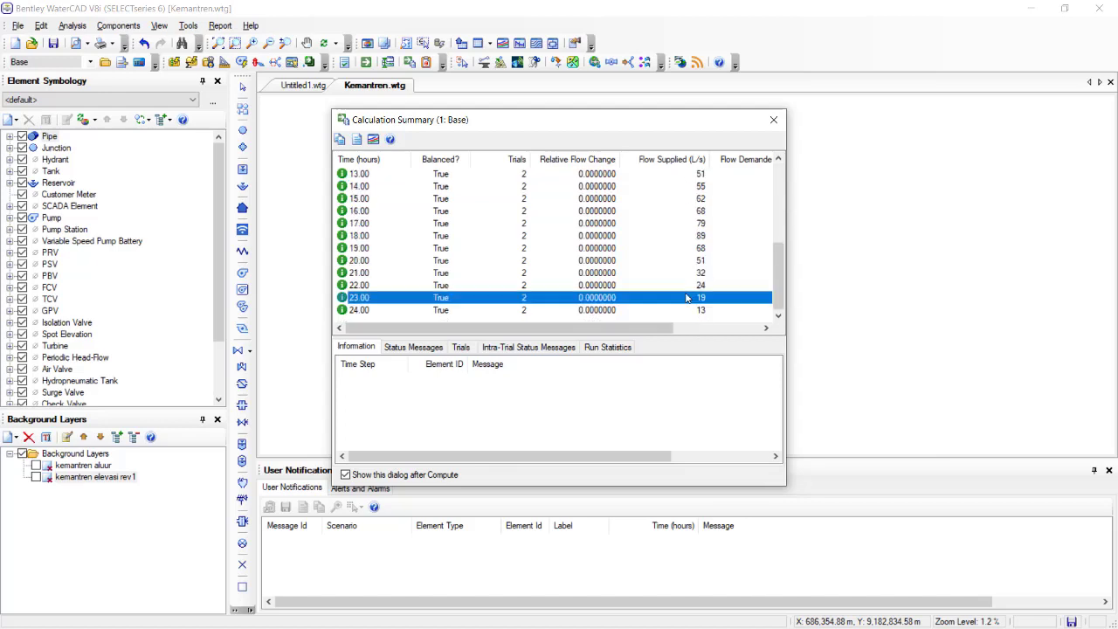
{"action": "left_click", "coordinate": [692, 248]}
{"action": "left_click", "coordinate": [687, 223]}
{"action": "left_click", "coordinate": [686, 211]}
{"action": "left_click", "coordinate": [697, 186]}
{"action": "scroll", "coordinate": [699, 186], "scroll_direction": "up", "scroll_amount": 5}
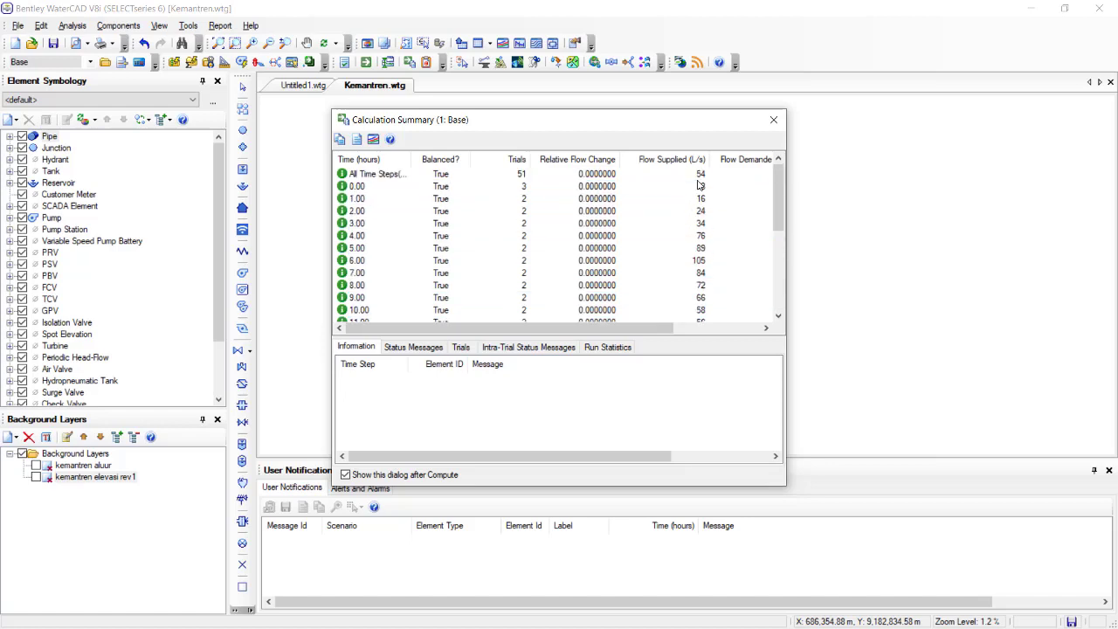
{"action": "left_click", "coordinate": [702, 199]}
{"action": "left_click", "coordinate": [699, 174]}
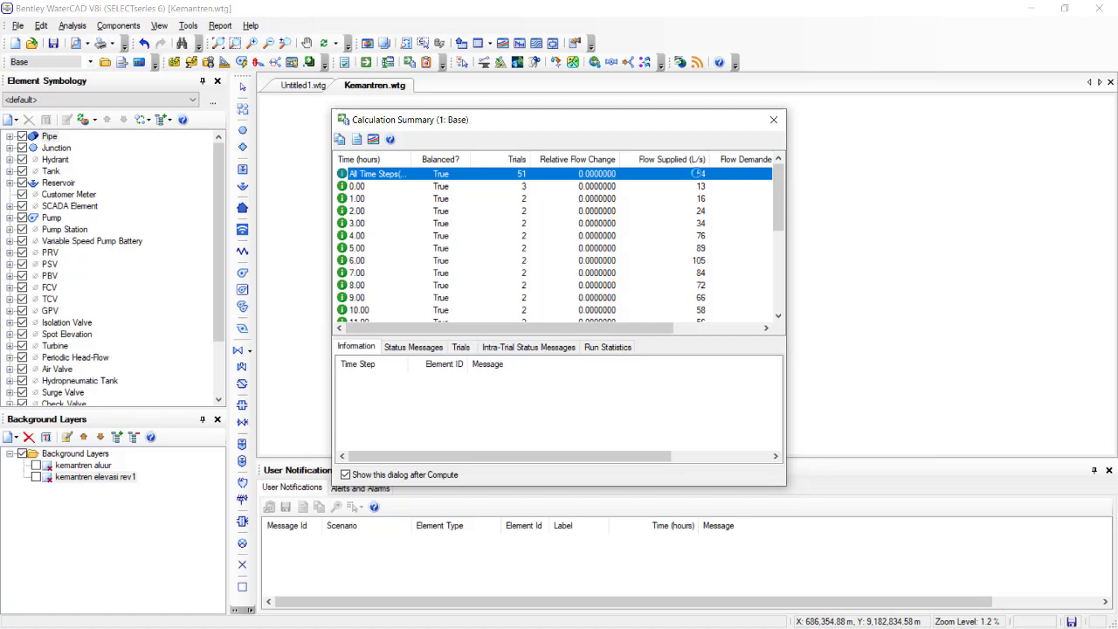
{"action": "left_click", "coordinate": [772, 120]}
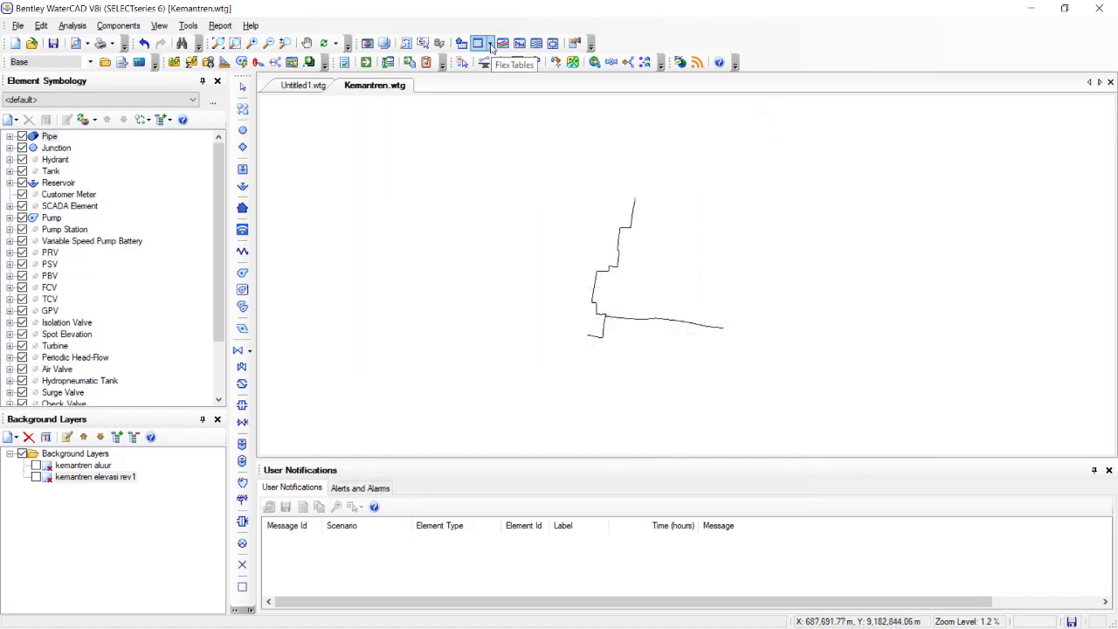
Open the junction table and set the display precision of the Demand column to 2.
{"action": "left_click", "coordinate": [491, 44]}
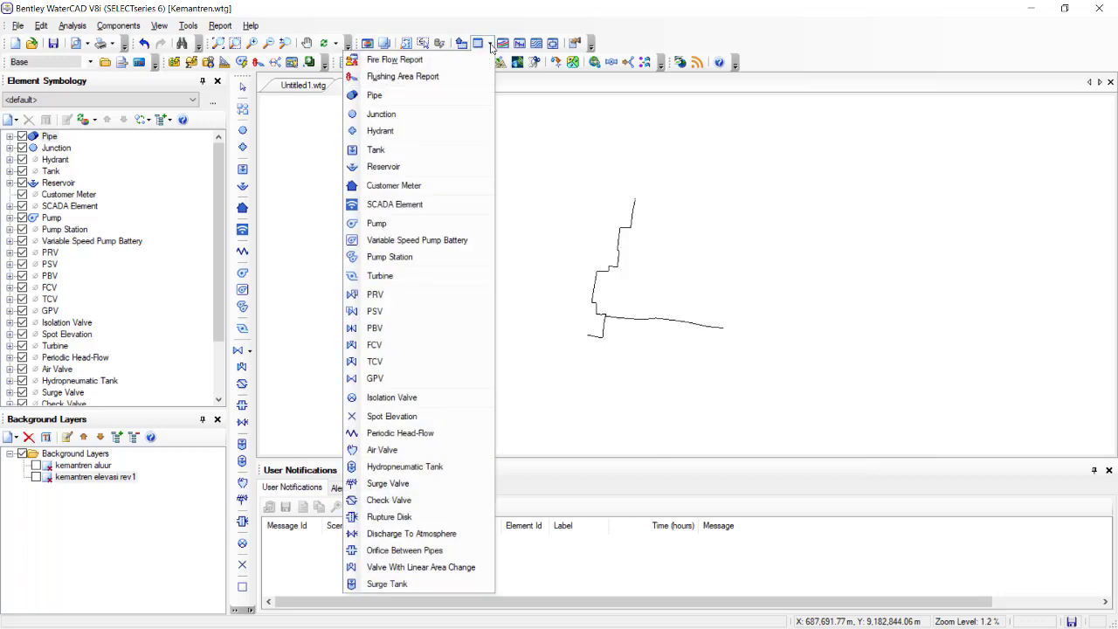
{"action": "left_click", "coordinate": [419, 115]}
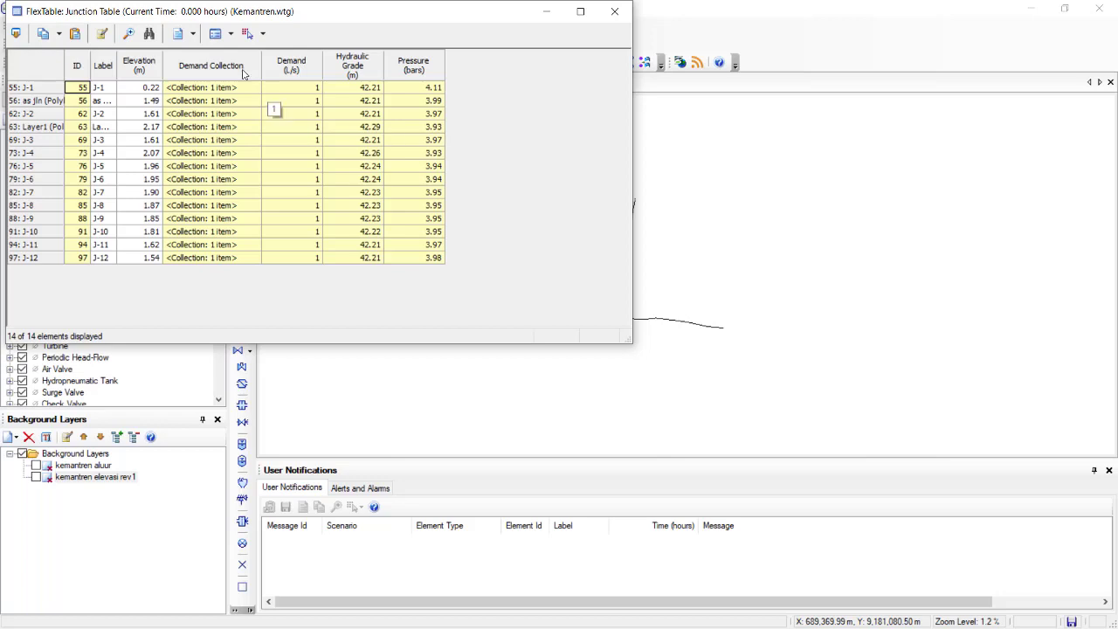
{"action": "right_click", "coordinate": [302, 68]}
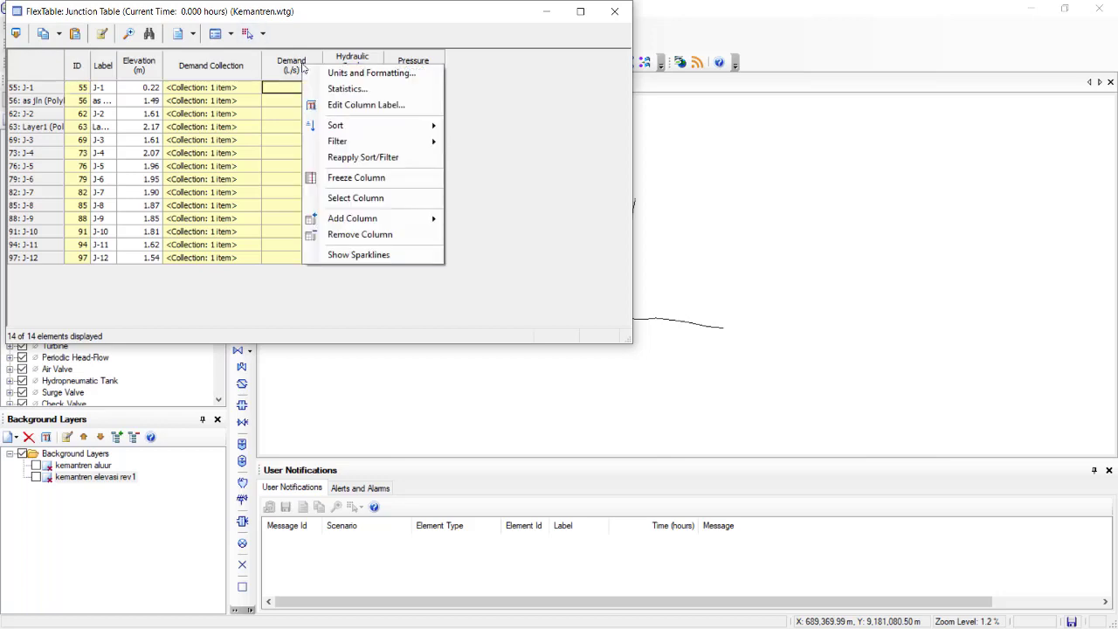
{"action": "left_click", "coordinate": [316, 76]}
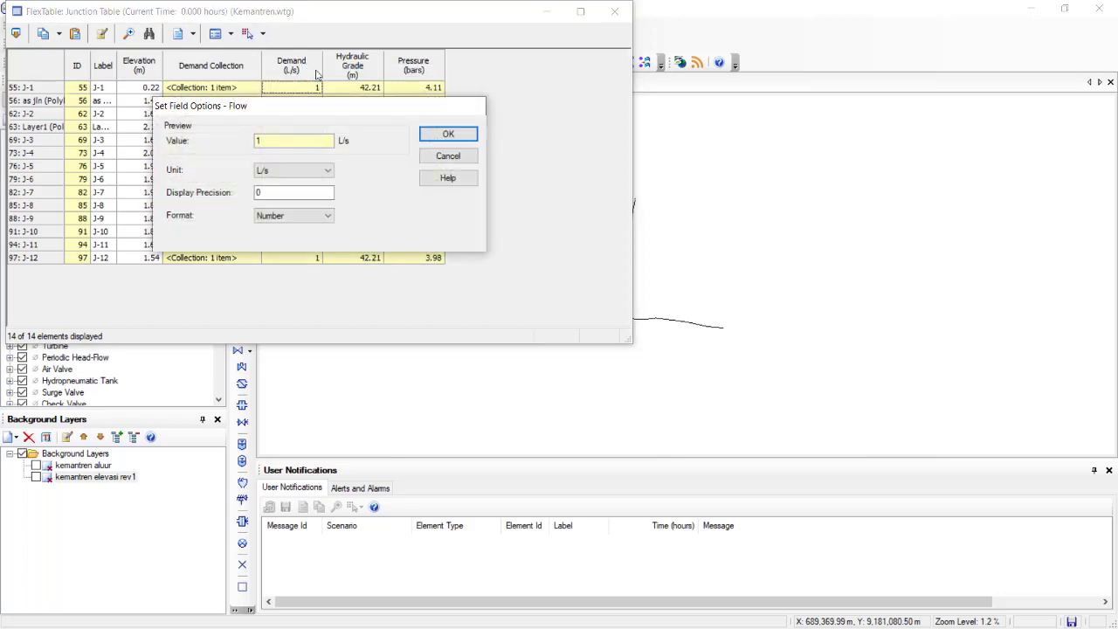
{"action": "left_click", "coordinate": [276, 193]}
{"action": "key", "text": "BackSpace"}
{"action": "type", "text": "2"}
{"action": "key", "text": "Return"}
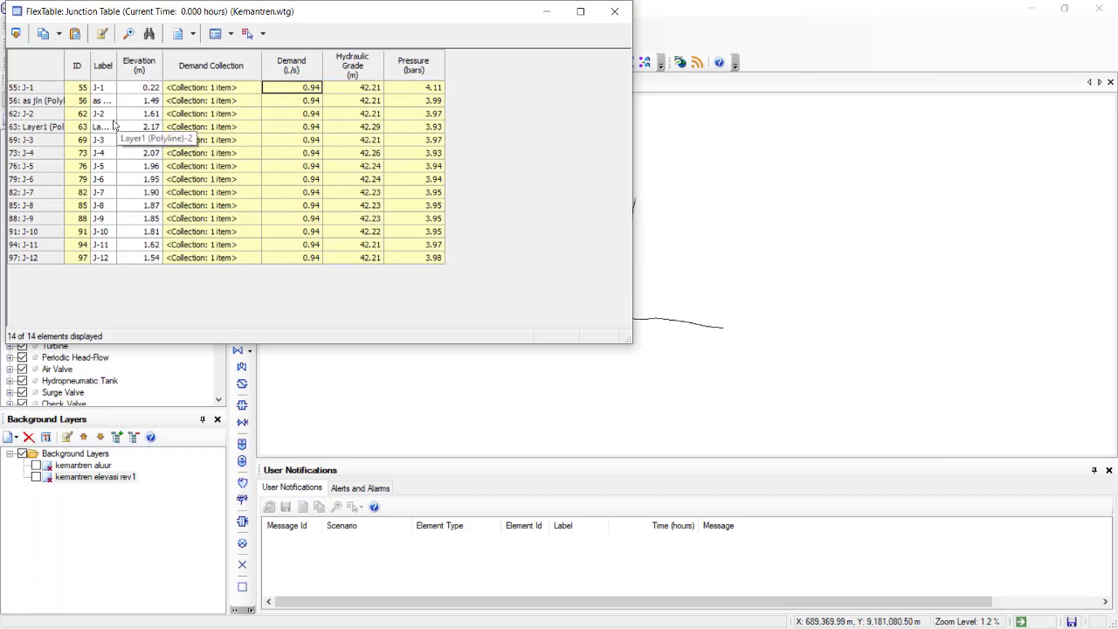
Review the demand, hydraulic grade and pressure of the junctions, and close the junction table.
{"action": "left_click", "coordinate": [102, 35]}
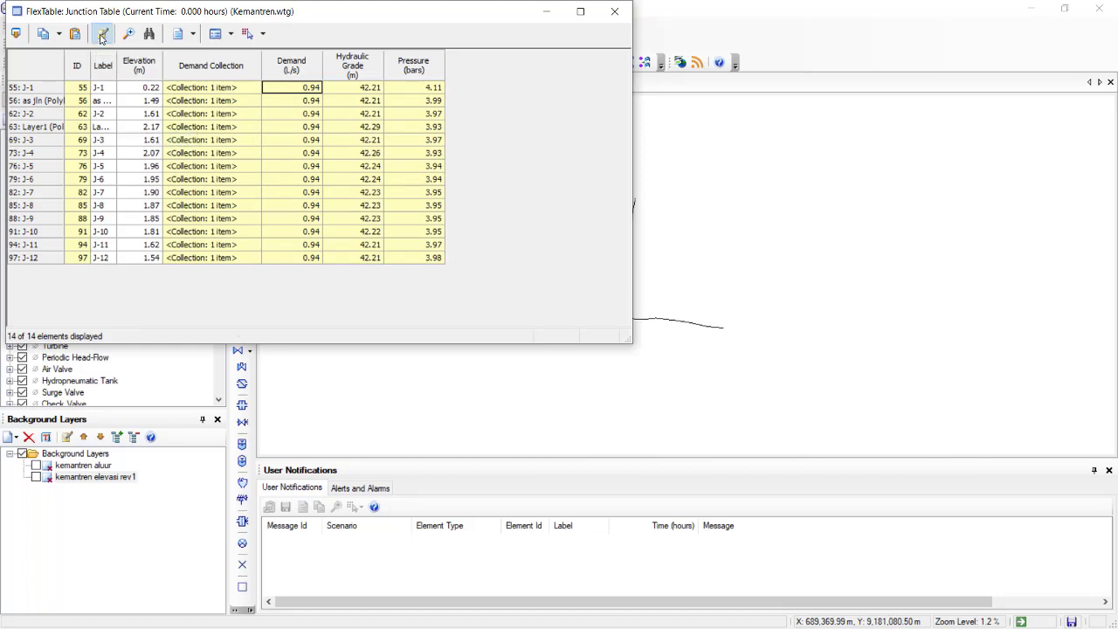
{"action": "left_click", "coordinate": [514, 44]}
{"action": "left_click", "coordinate": [615, 12]}
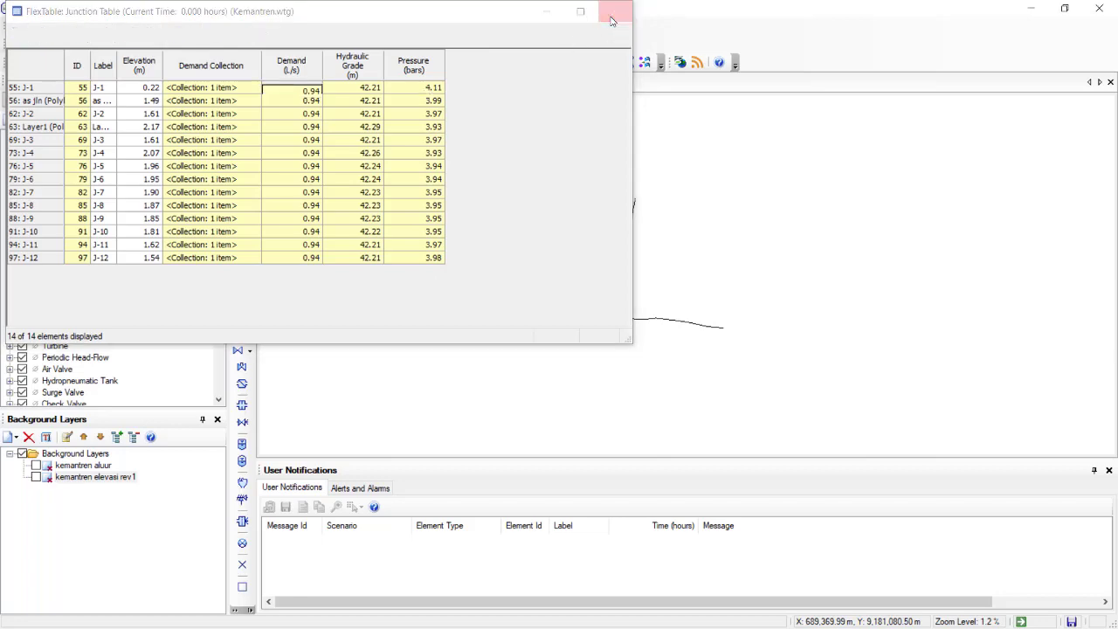
Open the pipe table, review the flow, pressure, velocity and headloss gradient of the pipes, and close it.
{"action": "left_click", "coordinate": [489, 44]}
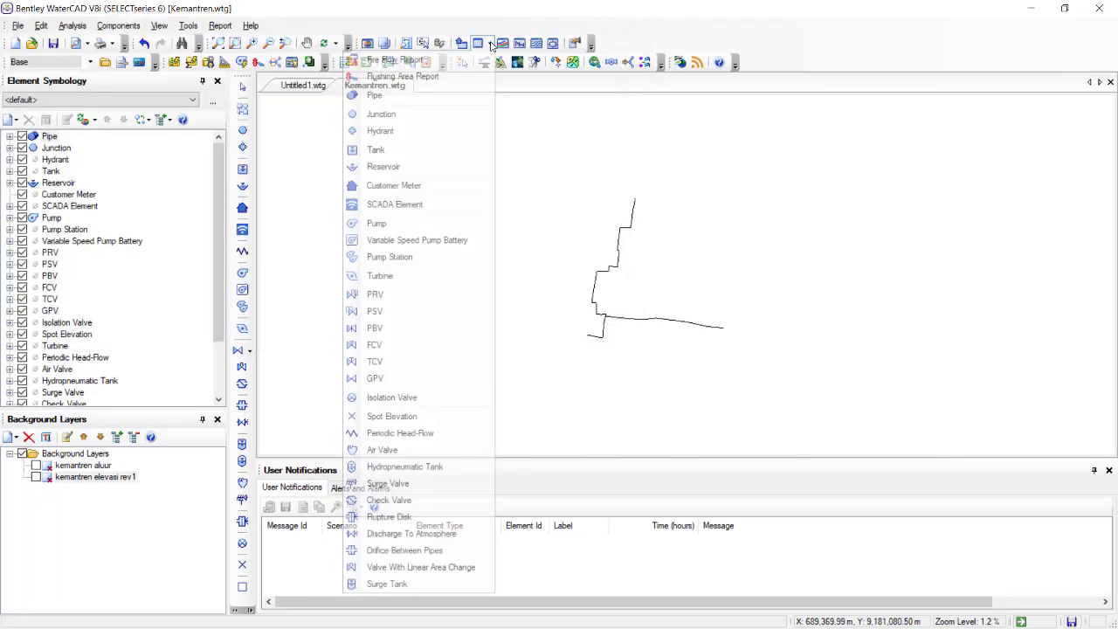
{"action": "left_click", "coordinate": [435, 102]}
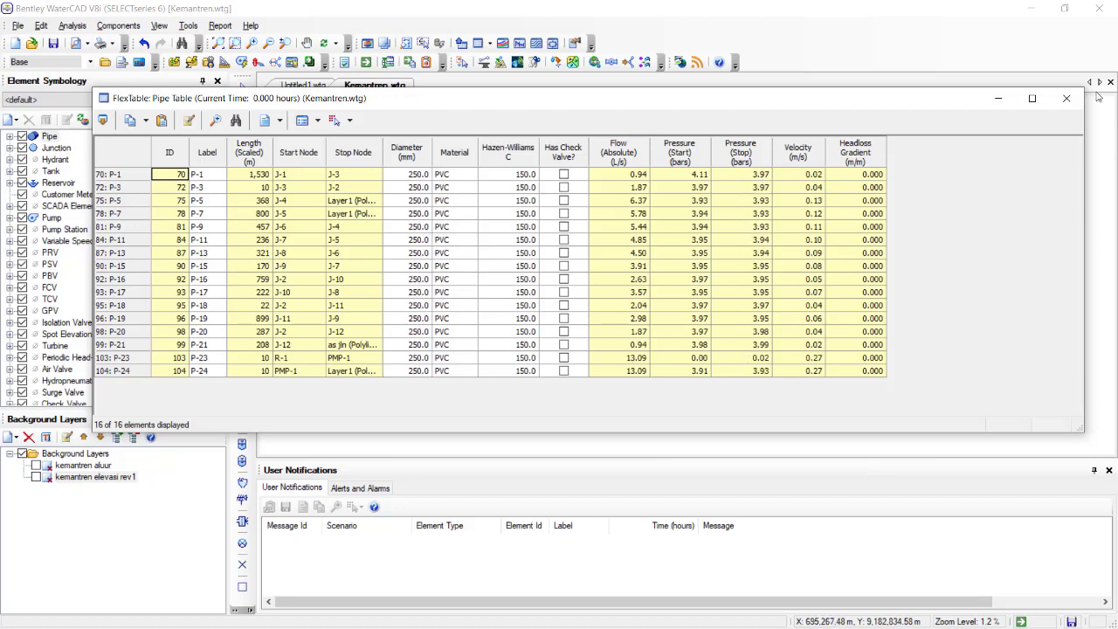
{"action": "left_click", "coordinate": [1067, 100]}
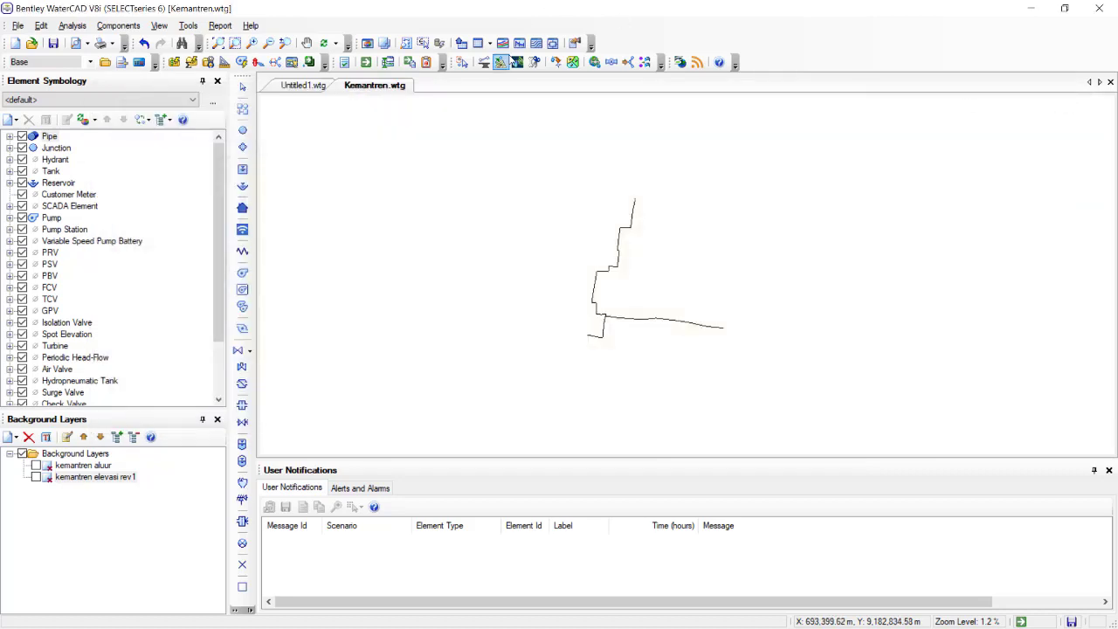
Open the saved graph "Graph - node" and play its 24-hour demand and pressure animation twice from 0.00.
{"action": "left_click", "coordinate": [502, 51]}
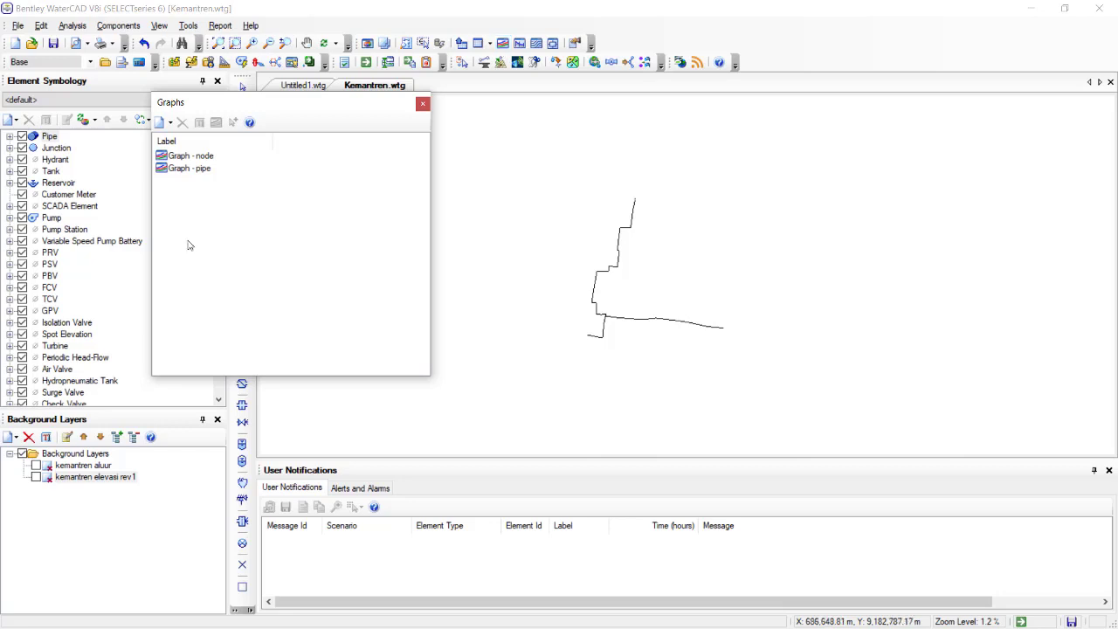
{"action": "left_click", "coordinate": [180, 157]}
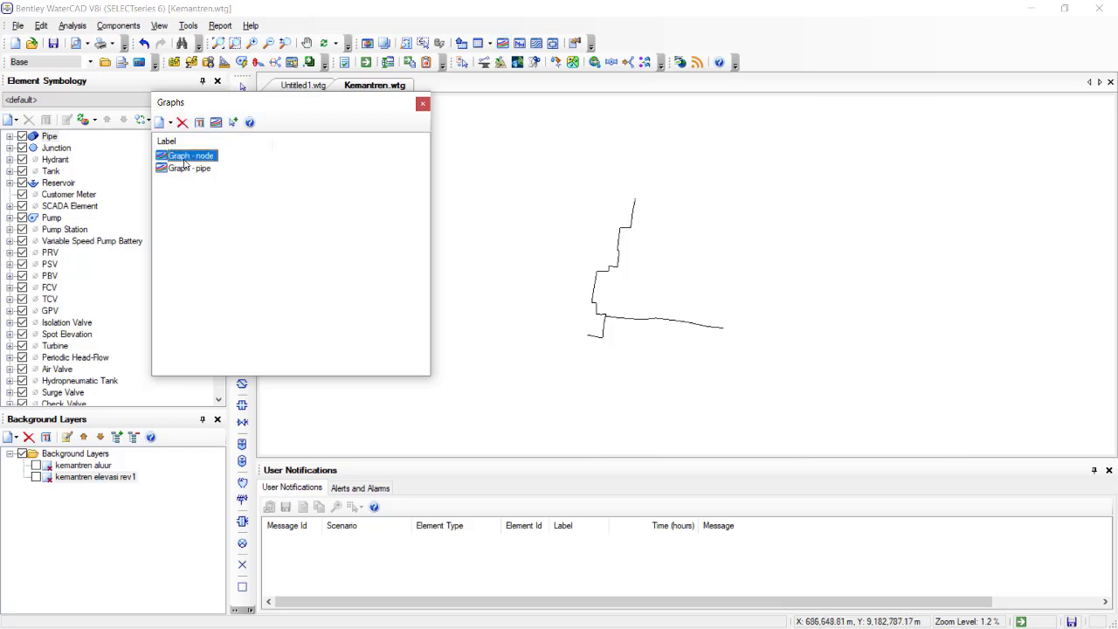
{"action": "double_click", "coordinate": [185, 161]}
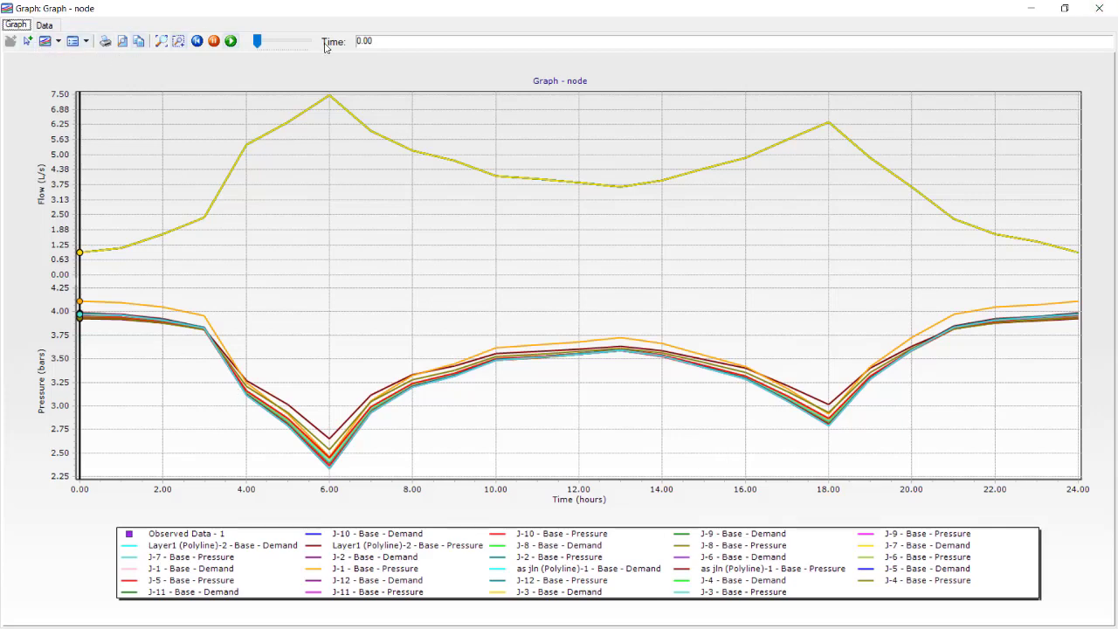
{"action": "left_click", "coordinate": [230, 42]}
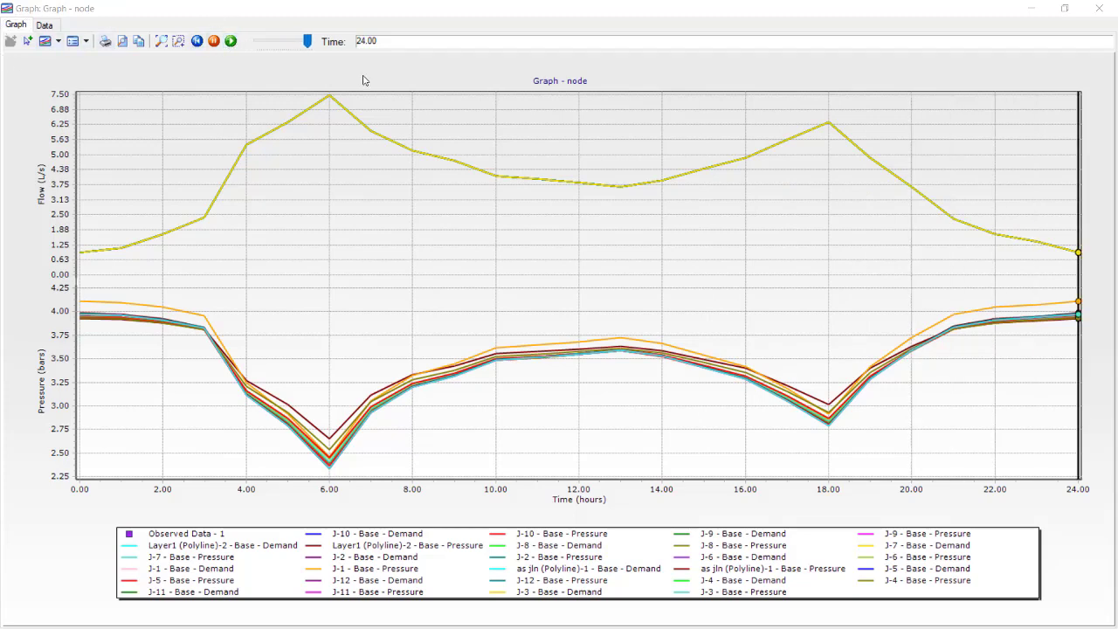
{"action": "left_click_drag", "start_coordinate": [308, 41], "coordinate": [258, 42]}
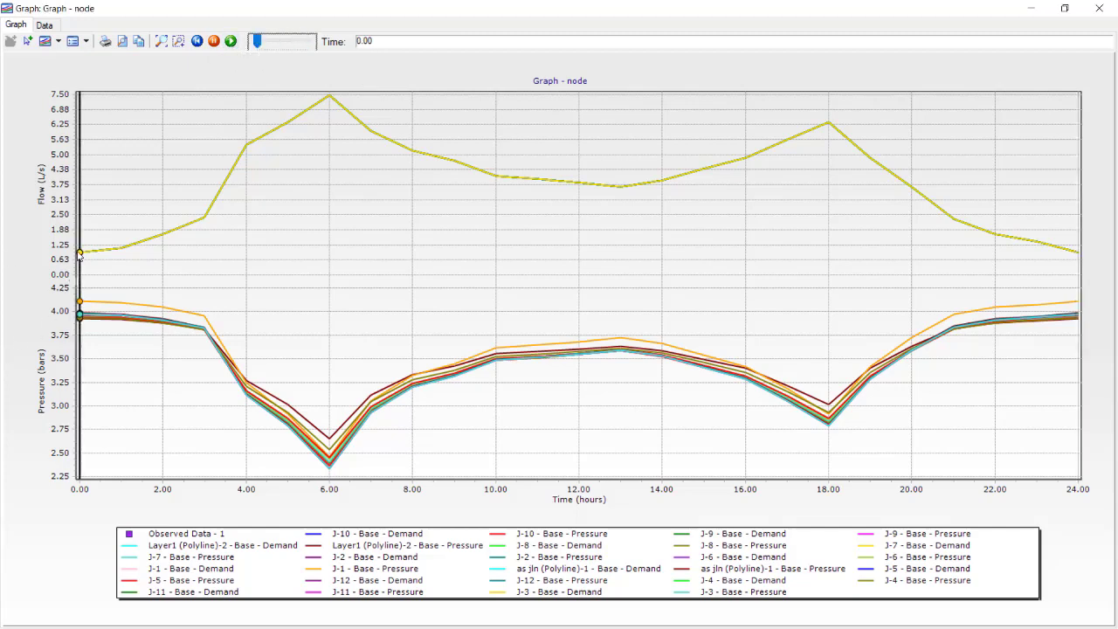
{"action": "left_click", "coordinate": [232, 42]}
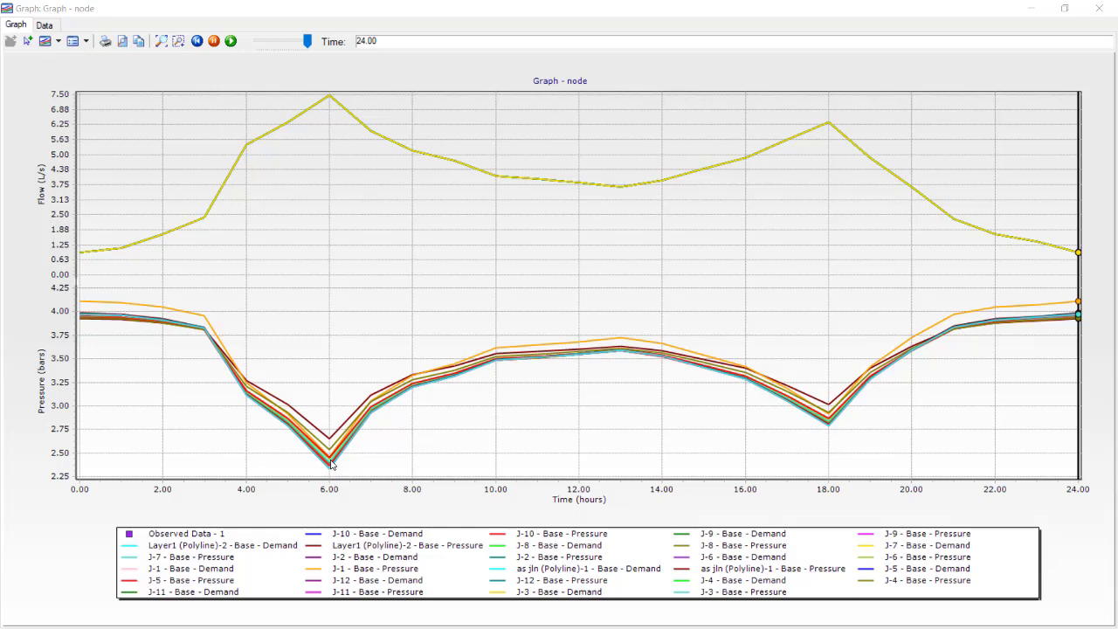
Examine the node graph's hourly demand and pressure data and its print preview pages, and close the preview and graph.
{"action": "left_click", "coordinate": [45, 25]}
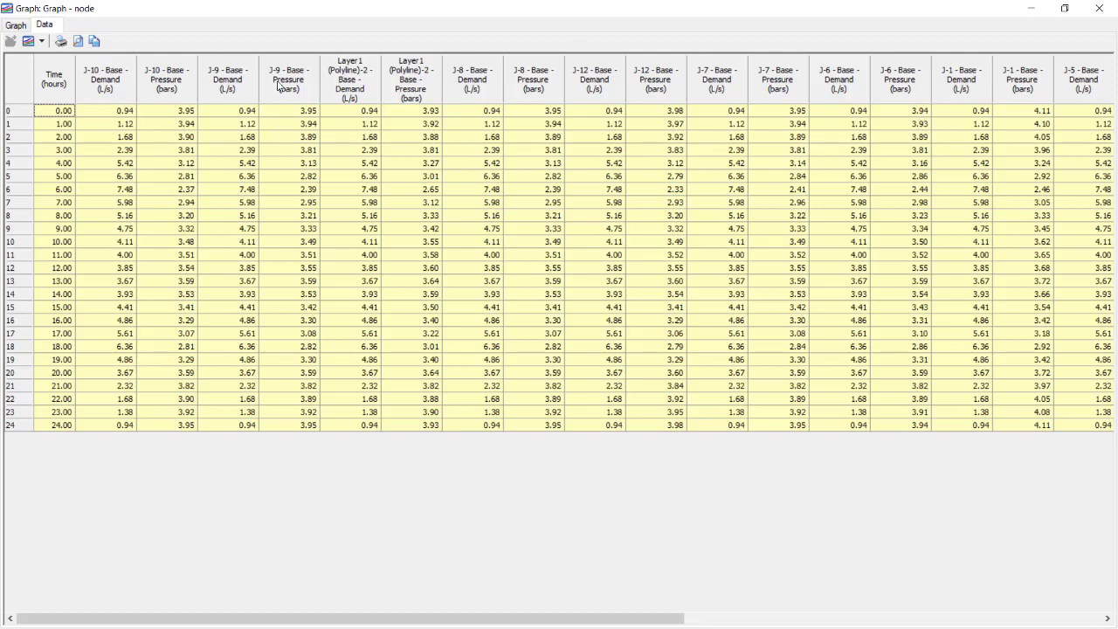
{"action": "left_click", "coordinate": [78, 41]}
{"action": "left_click", "coordinate": [78, 41]}
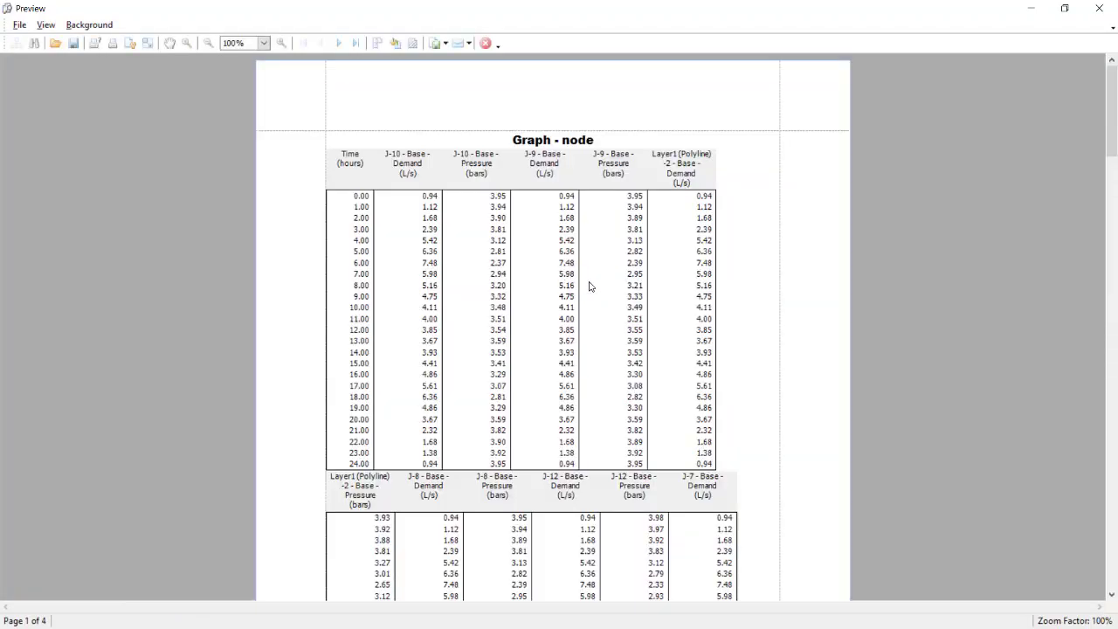
{"action": "scroll", "coordinate": [445, 312], "scroll_direction": "down", "scroll_amount": 3}
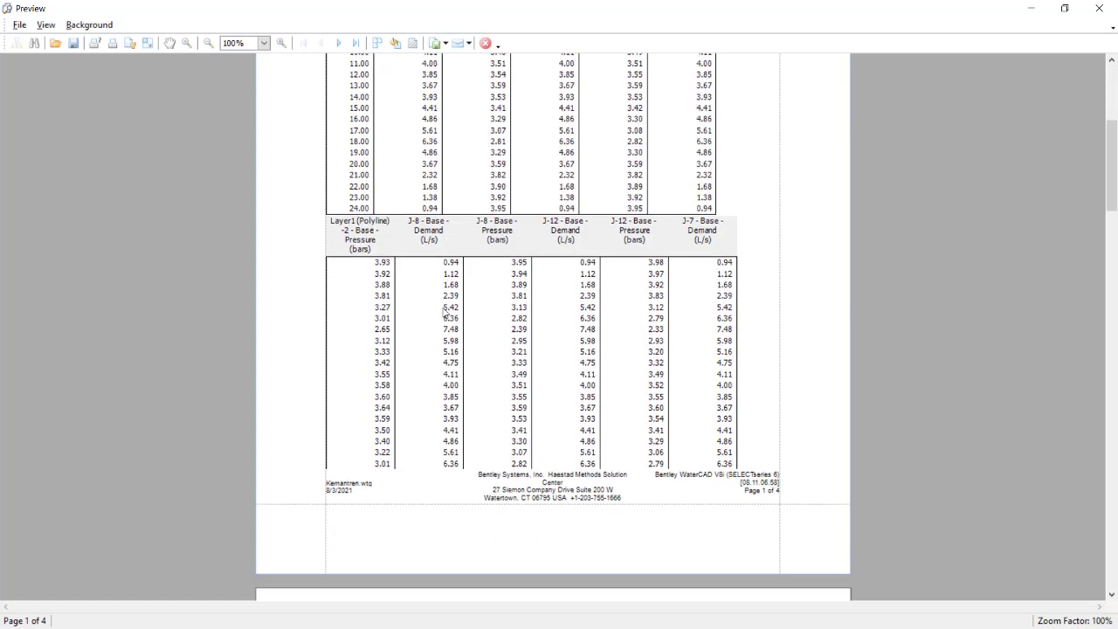
{"action": "scroll", "coordinate": [445, 312], "scroll_direction": "down", "scroll_amount": 5}
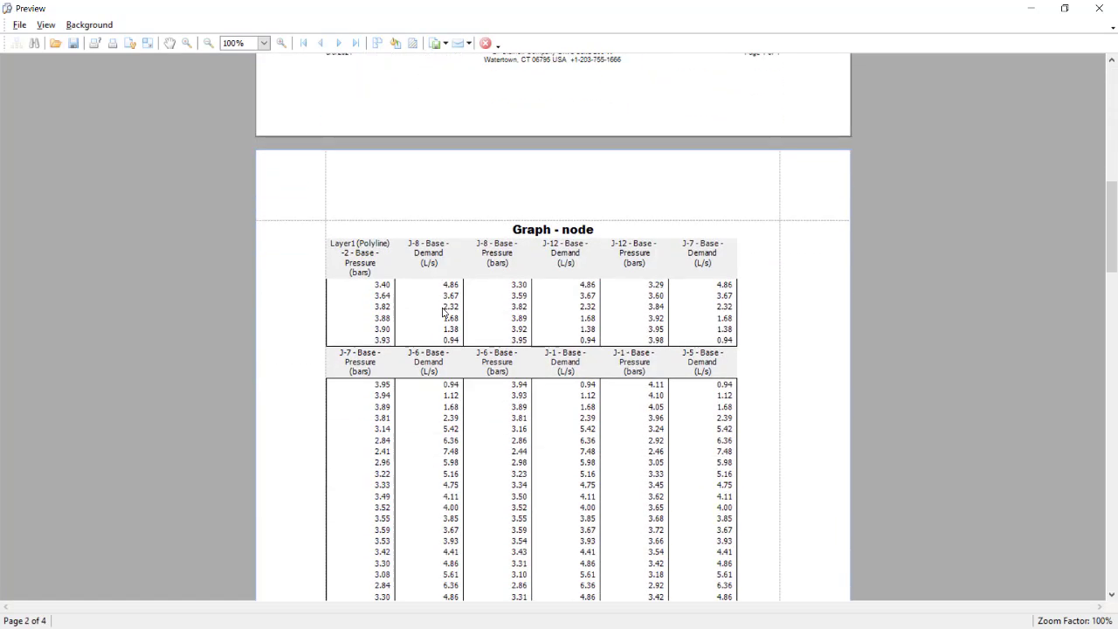
{"action": "scroll", "coordinate": [444, 312], "scroll_direction": "up", "scroll_amount": 2}
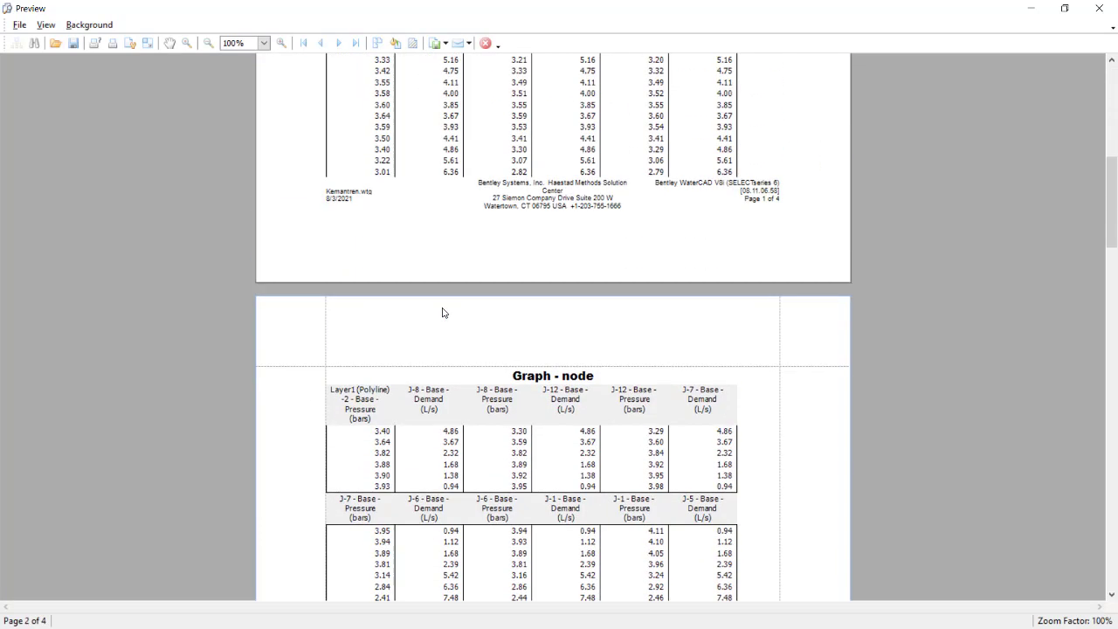
{"action": "scroll", "coordinate": [442, 312], "scroll_direction": "up", "scroll_amount": 8}
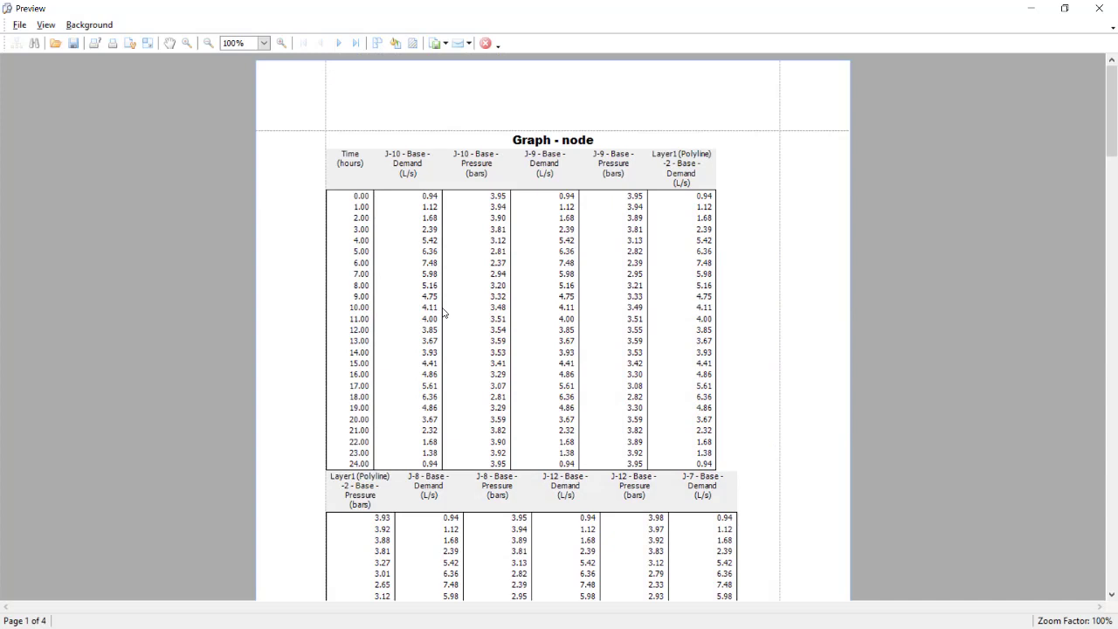
{"action": "left_click", "coordinate": [1114, 8]}
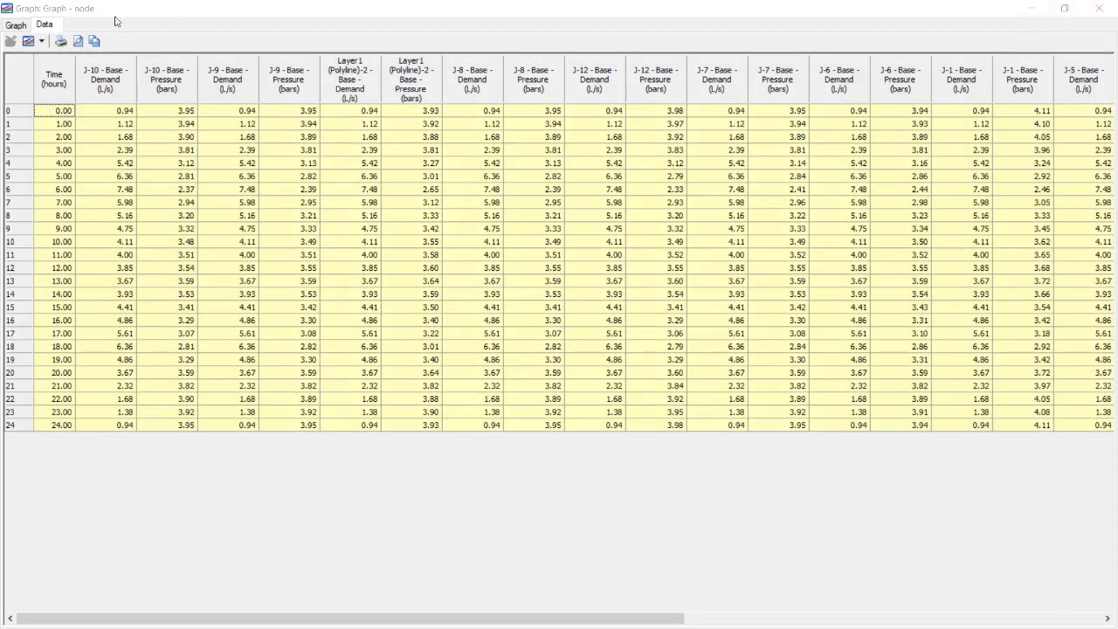
{"action": "left_click", "coordinate": [1110, 7]}
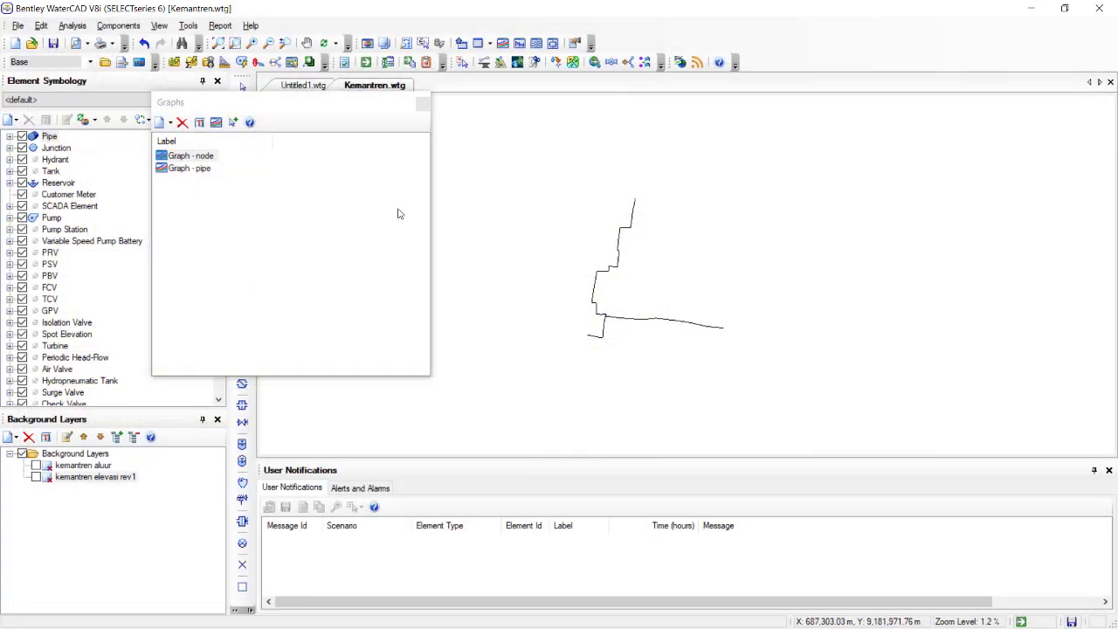
Open the saved graph "Graph - pipe", play its flow and velocity animation, and return the time to 0.00.
{"action": "left_click", "coordinate": [206, 170]}
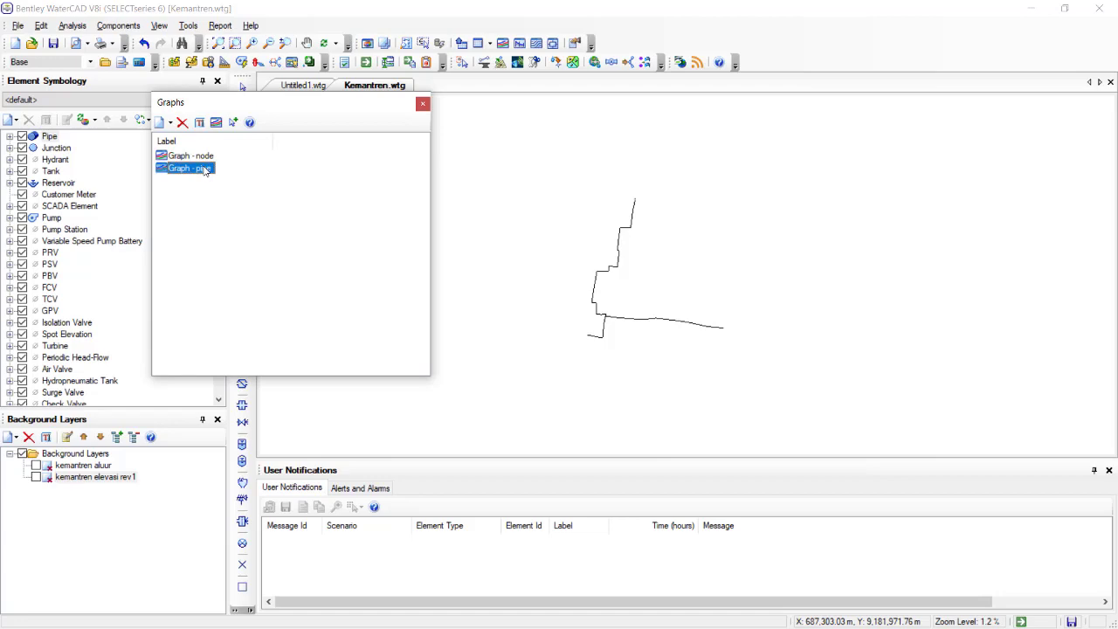
{"action": "double_click", "coordinate": [206, 170]}
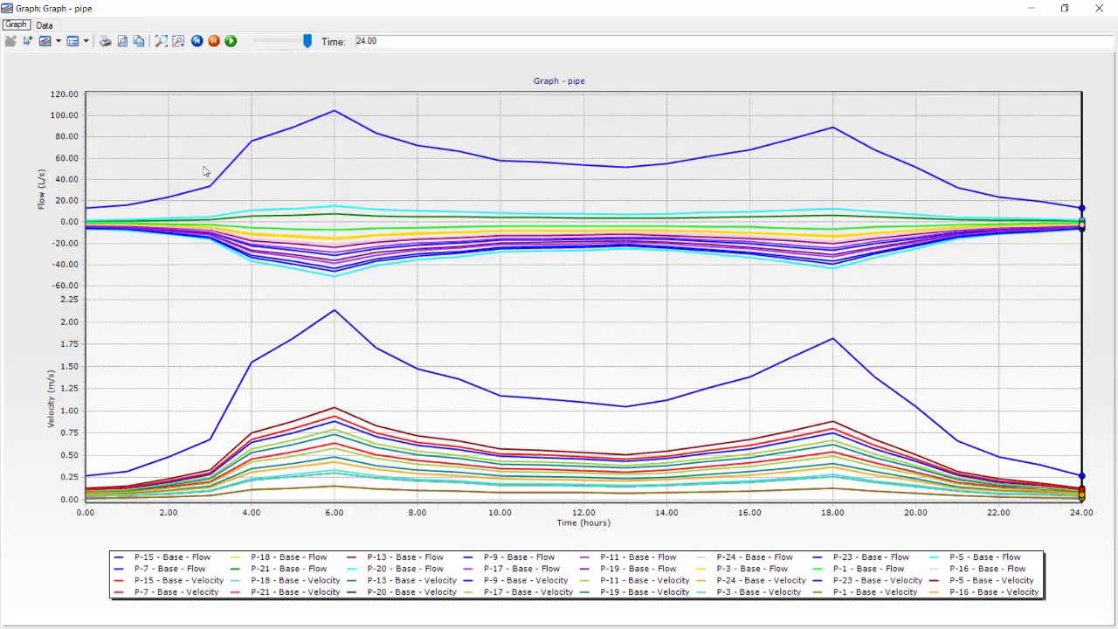
{"action": "left_click", "coordinate": [230, 42]}
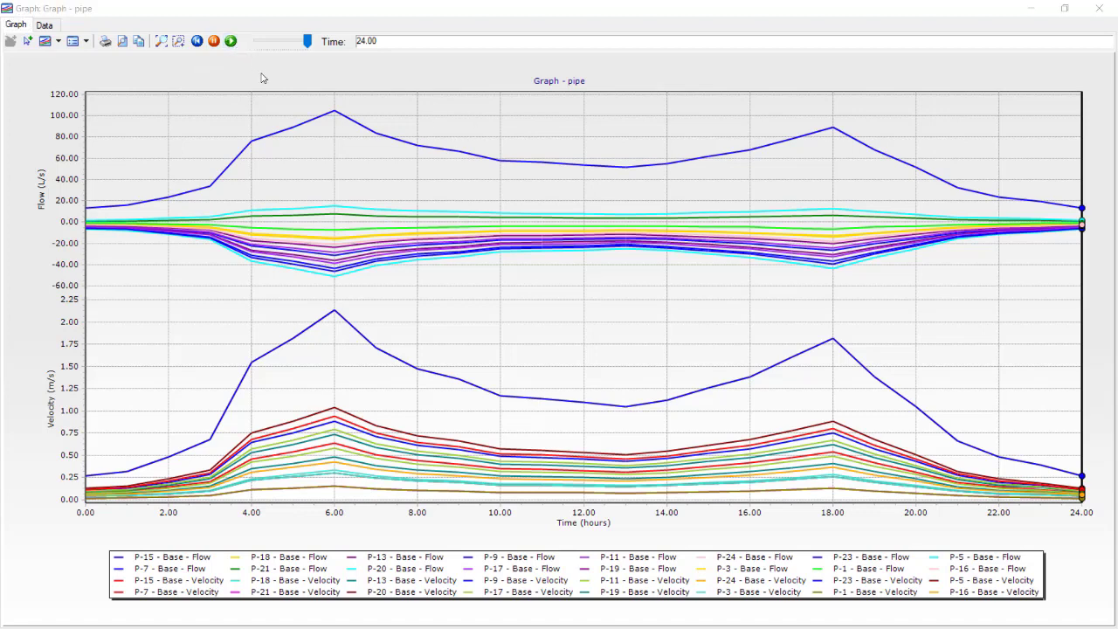
{"action": "left_click_drag", "start_coordinate": [306, 42], "coordinate": [179, 45]}
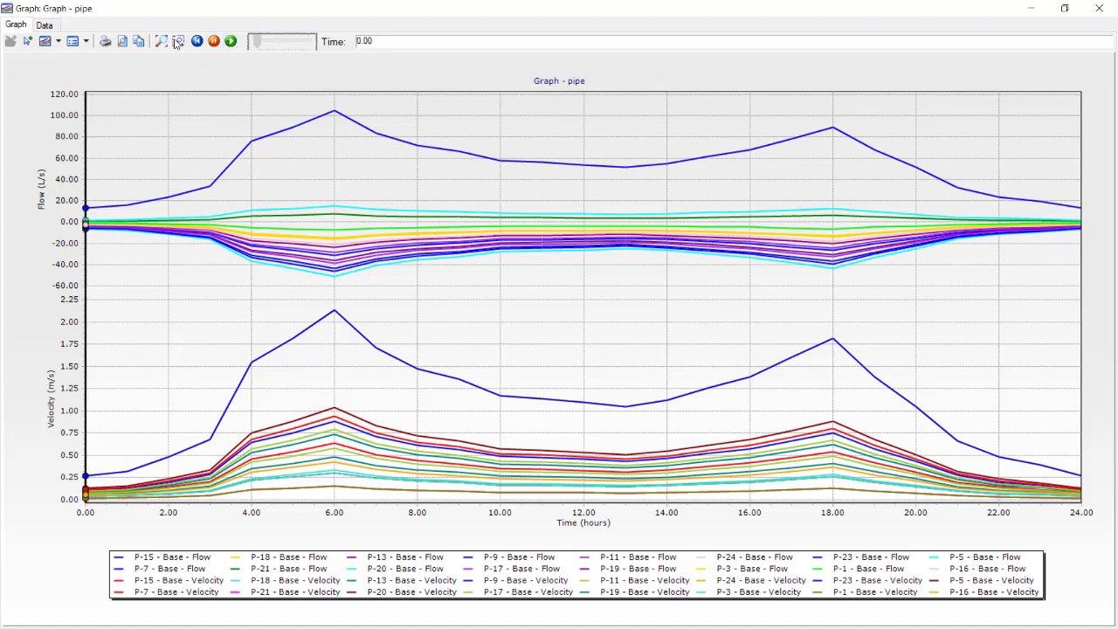
Replay the pipe graph's flow and velocity animation from 0.00, review its hourly data table, and close the graph.
{"action": "left_click", "coordinate": [231, 42]}
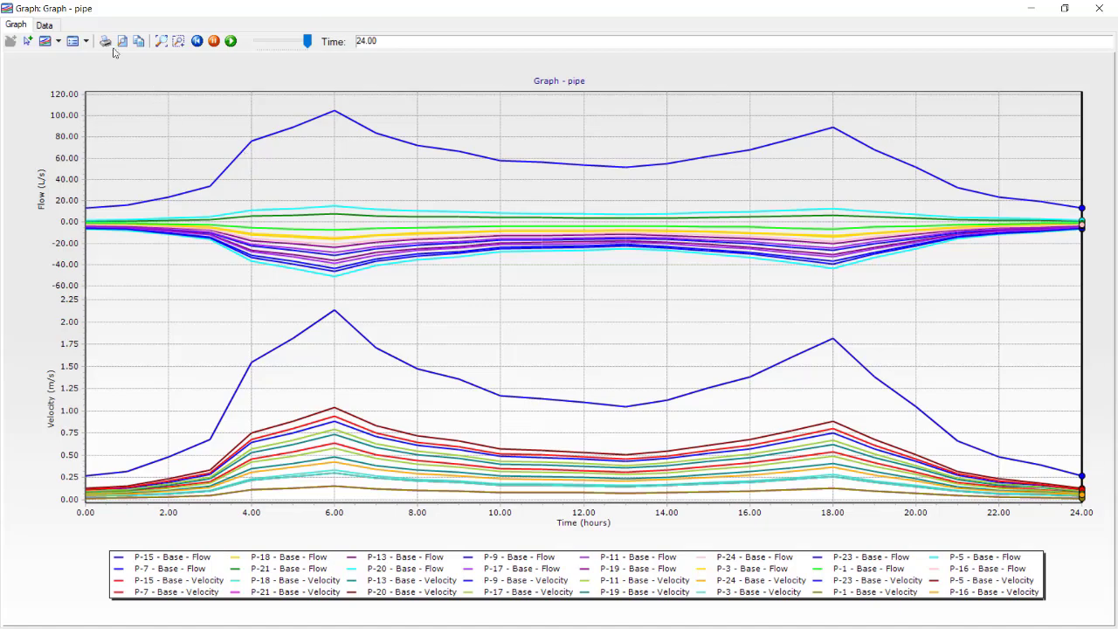
{"action": "left_click", "coordinate": [45, 27]}
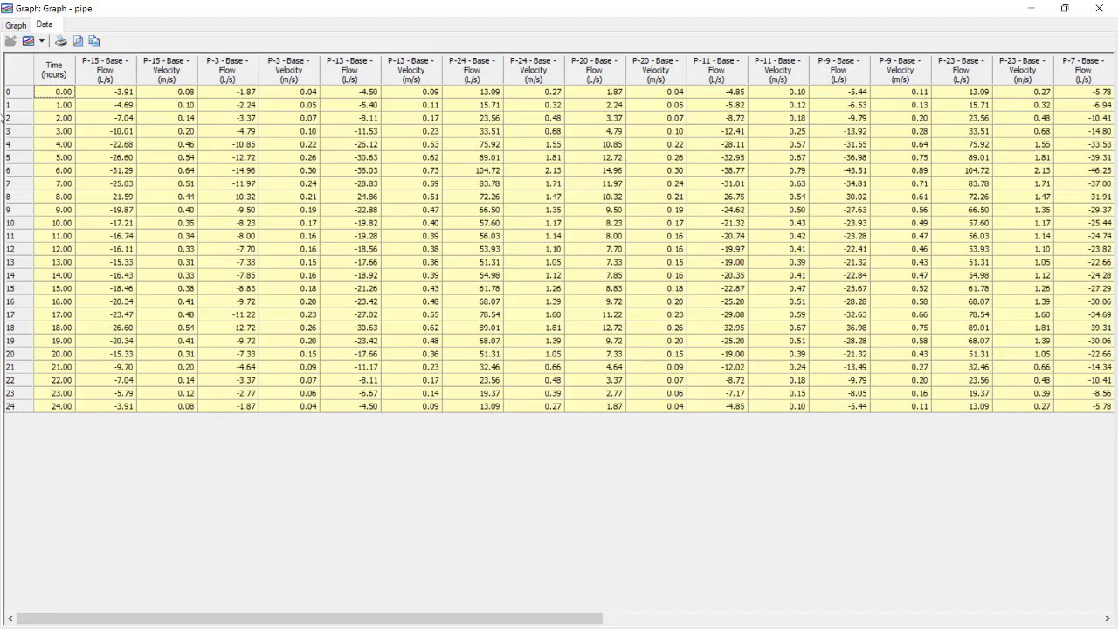
{"action": "left_click", "coordinate": [24, 29]}
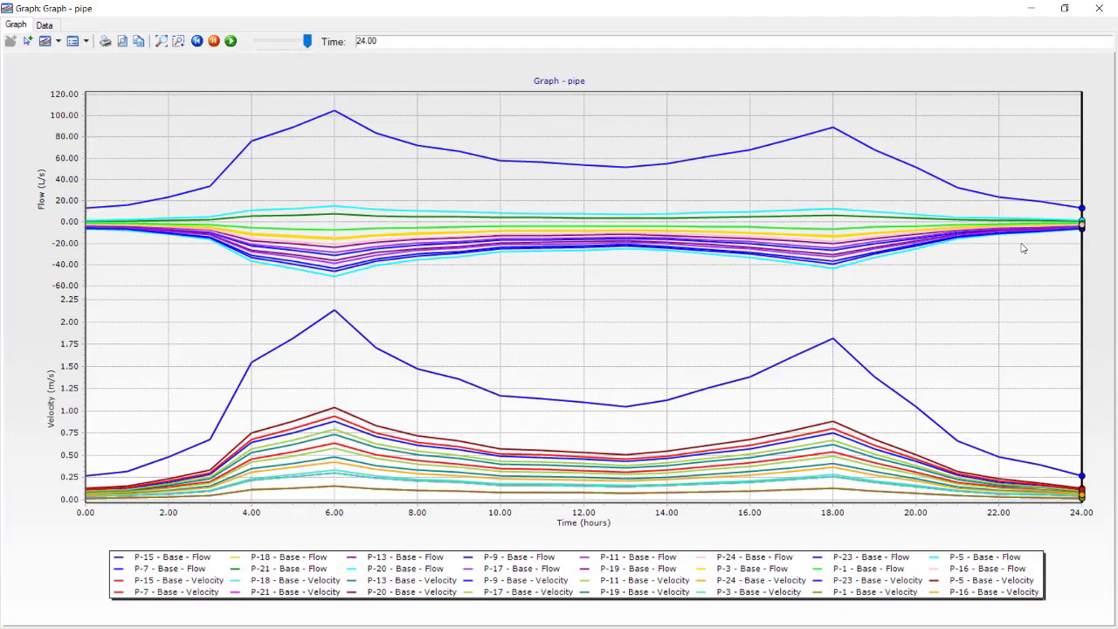
{"action": "left_click", "coordinate": [1094, 11]}
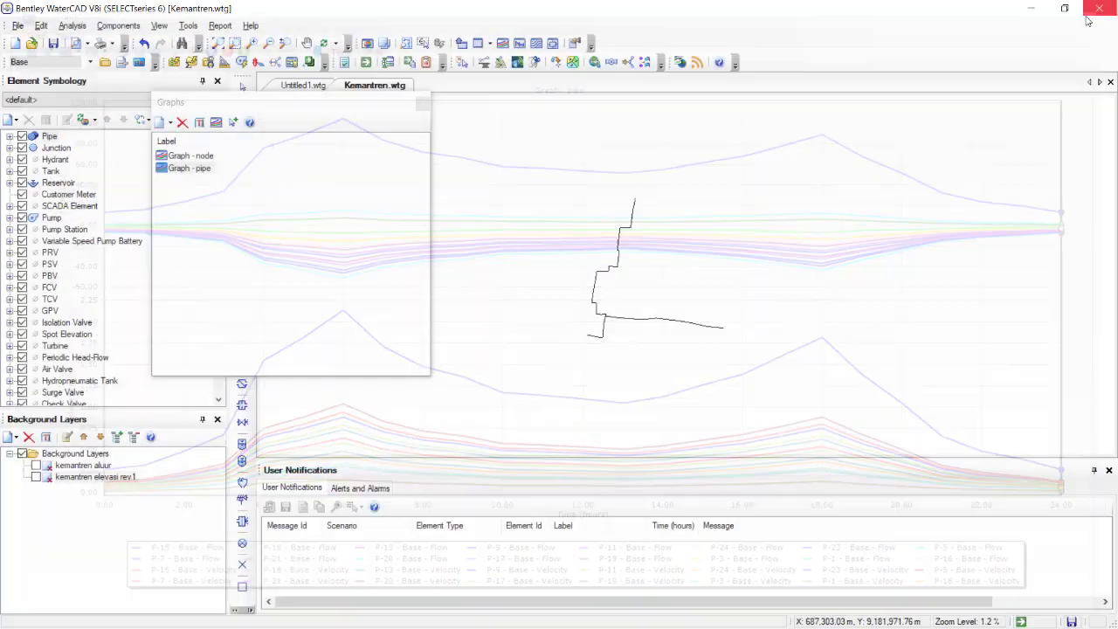
Open the saved profile "Profile - 1", return its time to 0.00, and play the elevation, demand and pressure animation.
{"action": "left_click", "coordinate": [519, 47]}
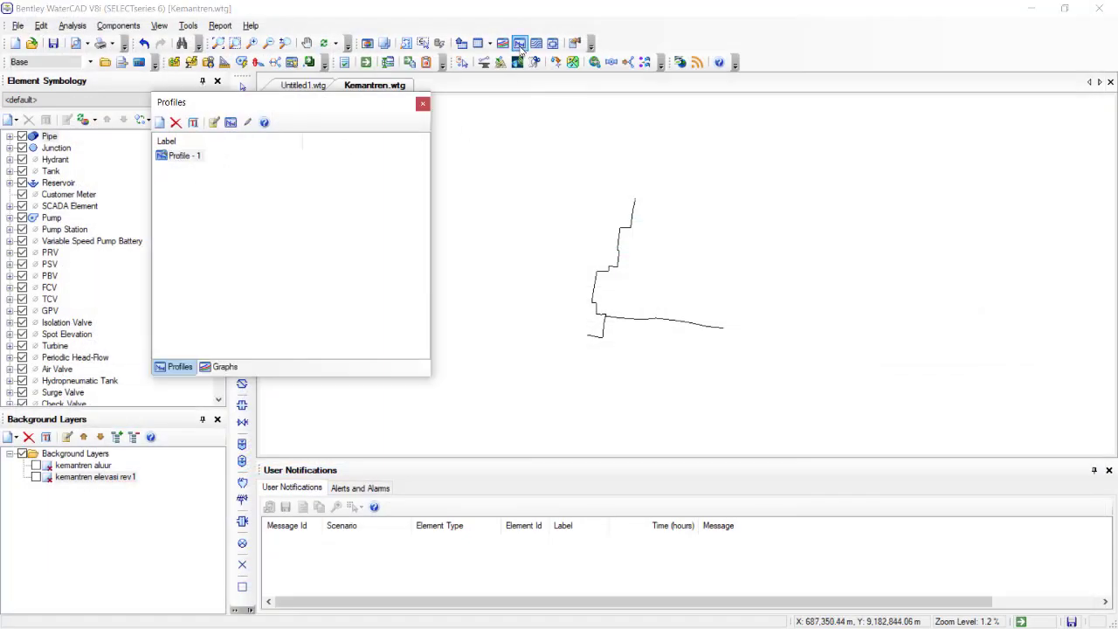
{"action": "left_click", "coordinate": [195, 154]}
{"action": "left_click", "coordinate": [177, 155]}
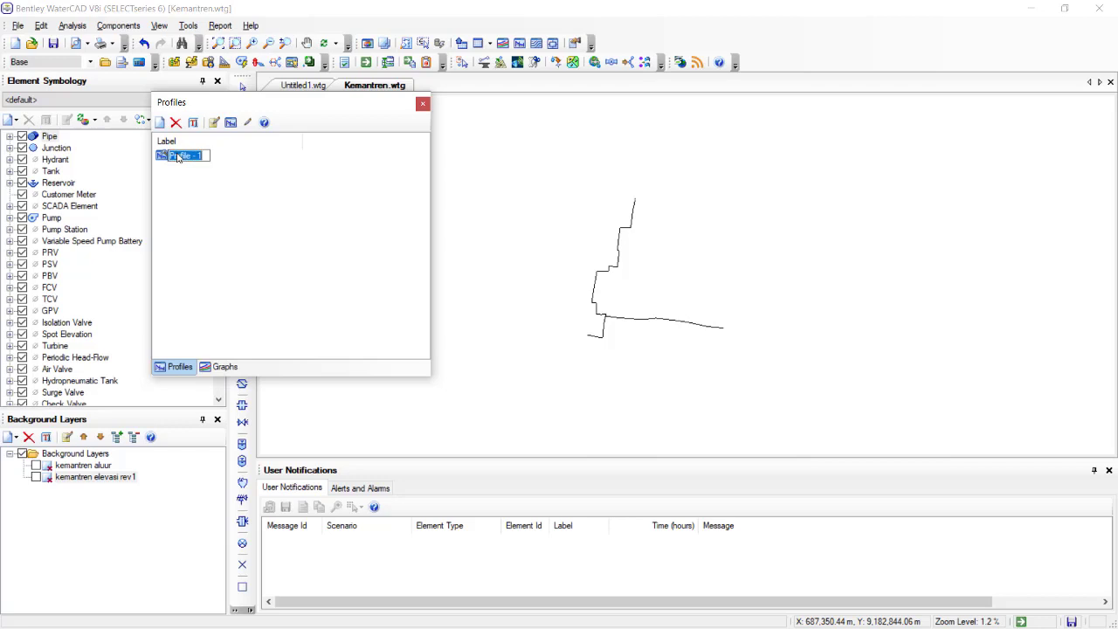
{"action": "double_click", "coordinate": [178, 155]}
{"action": "left_click", "coordinate": [177, 154]}
{"action": "double_click", "coordinate": [162, 155]}
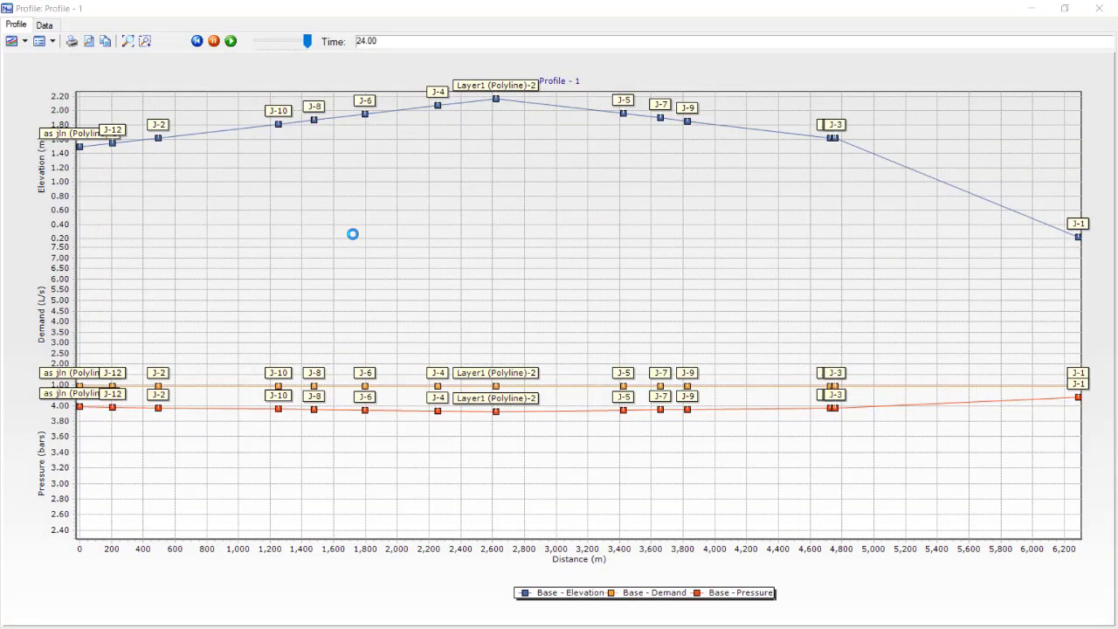
{"action": "left_click_drag", "start_coordinate": [307, 42], "coordinate": [258, 54]}
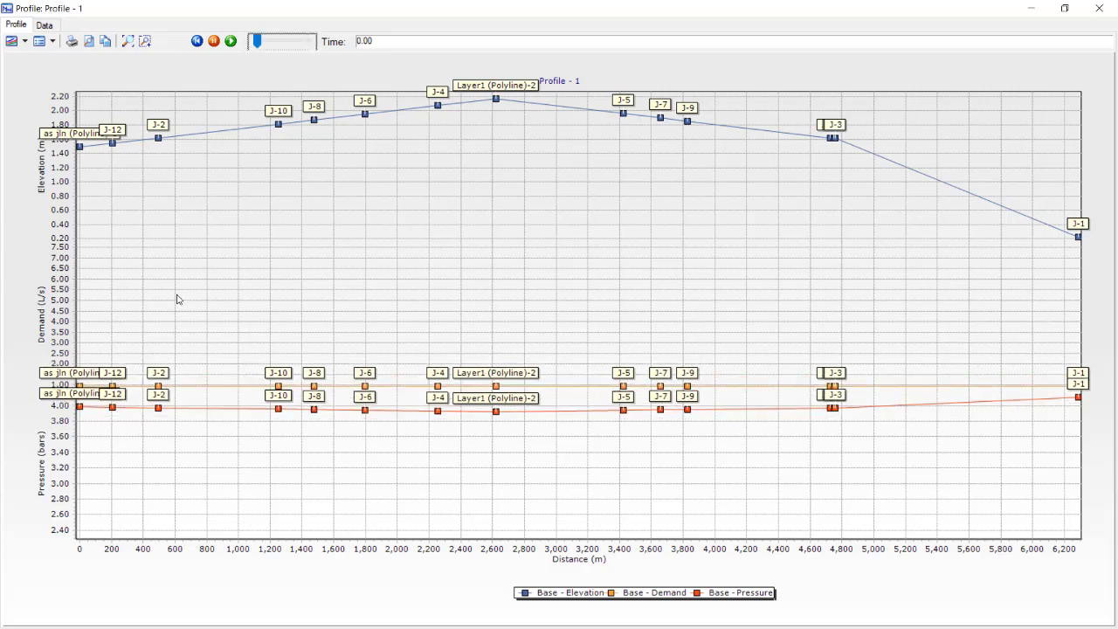
{"action": "left_click", "coordinate": [231, 41]}
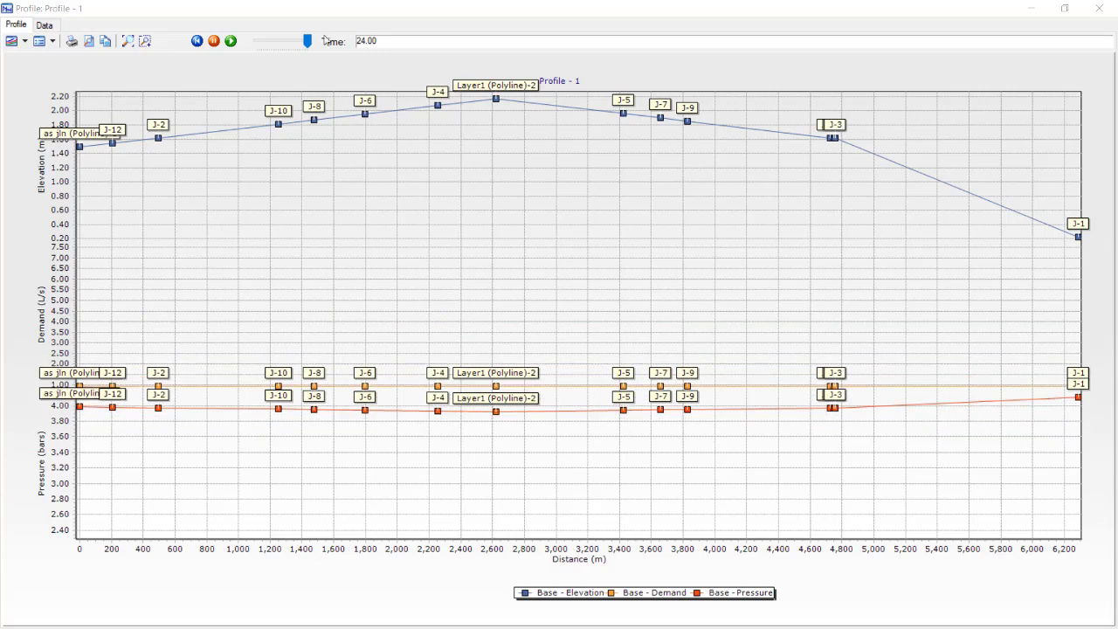
Rewind the profile's time, review its hourly elevation, demand and pressure data, and close the profile and the profile list.
{"action": "left_click_drag", "start_coordinate": [307, 41], "coordinate": [232, 43]}
{"action": "left_click", "coordinate": [45, 24]}
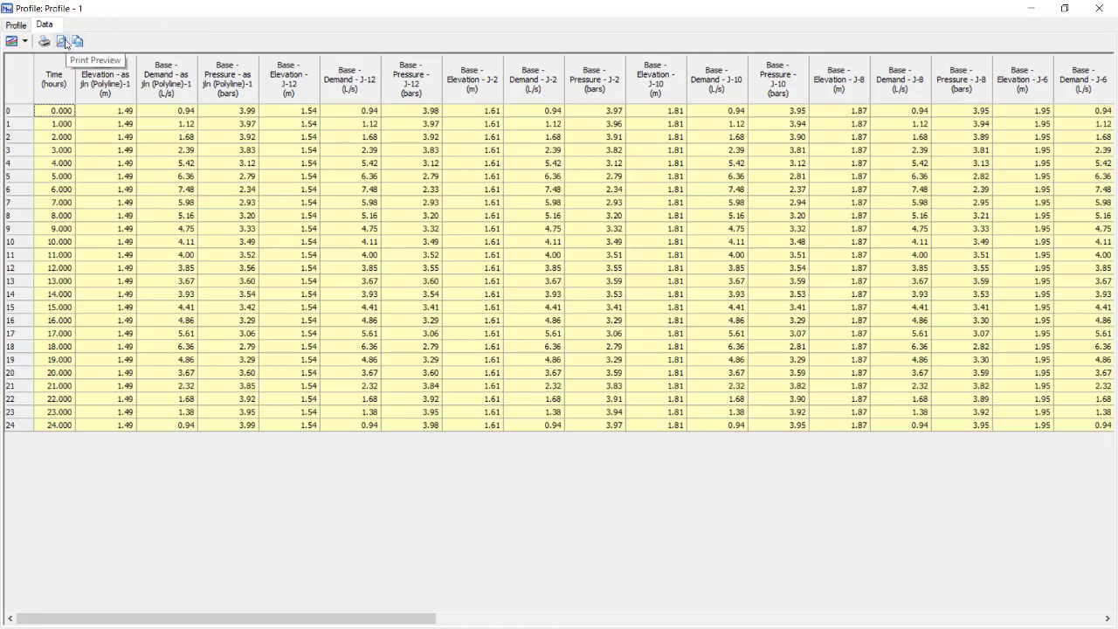
{"action": "left_click", "coordinate": [1100, 10]}
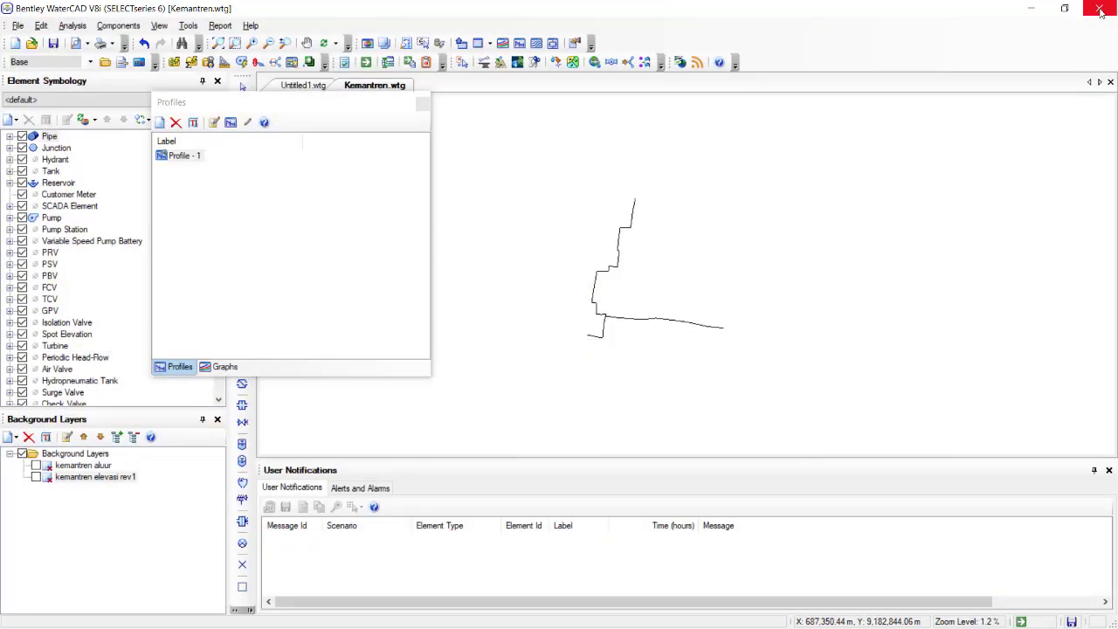
{"action": "left_click", "coordinate": [422, 103]}
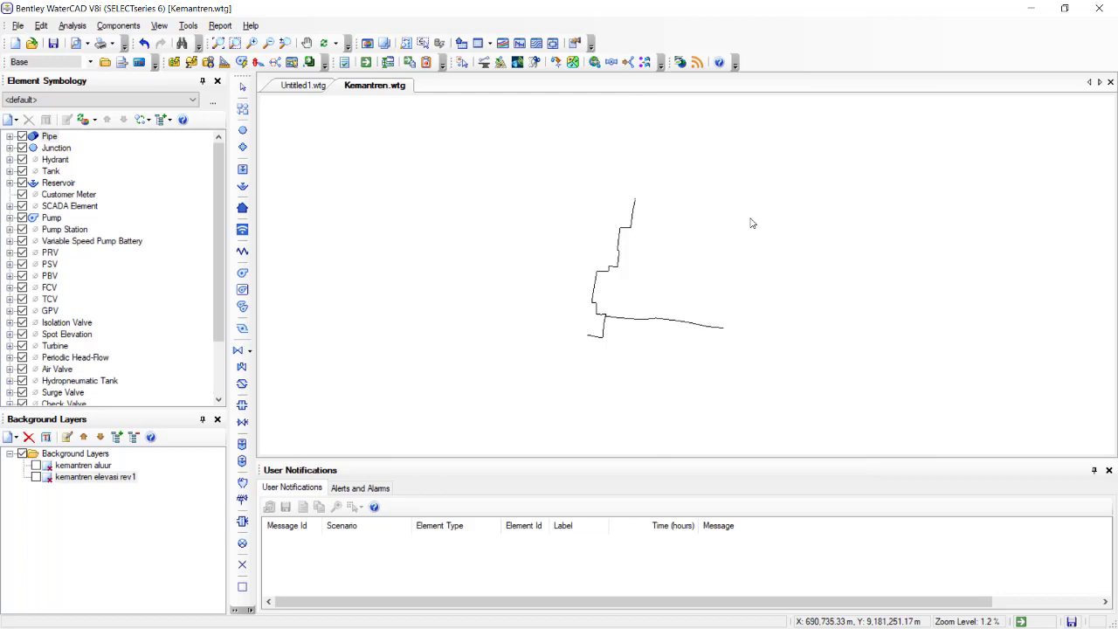
Open the junction table, preview its report for the current time step through to the page end, and close the preview.
{"action": "left_click", "coordinate": [490, 43]}
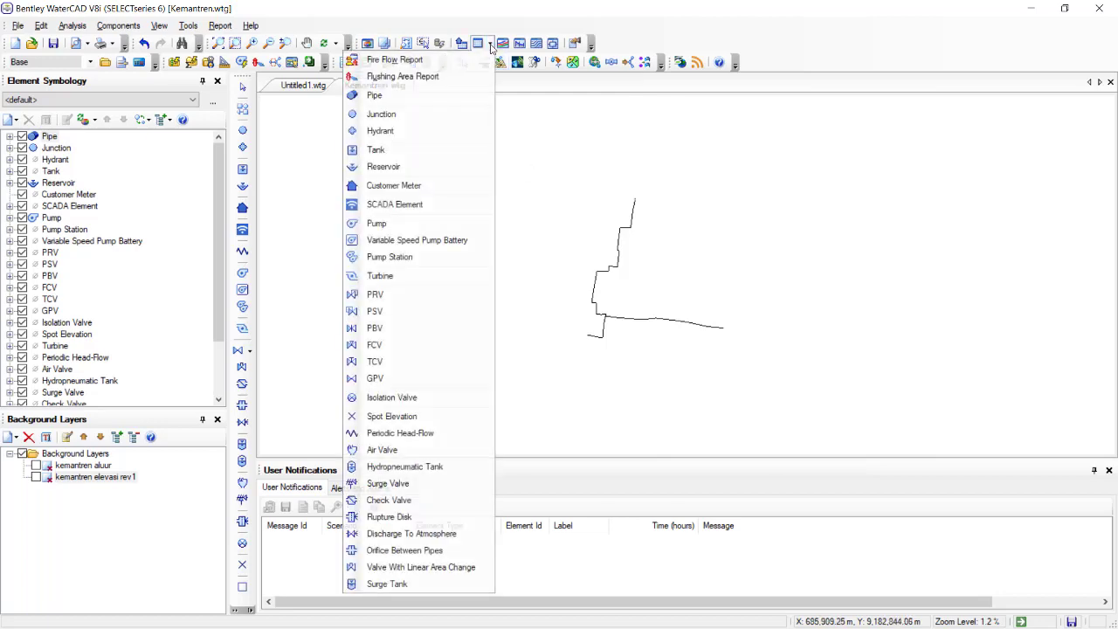
{"action": "left_click", "coordinate": [431, 114]}
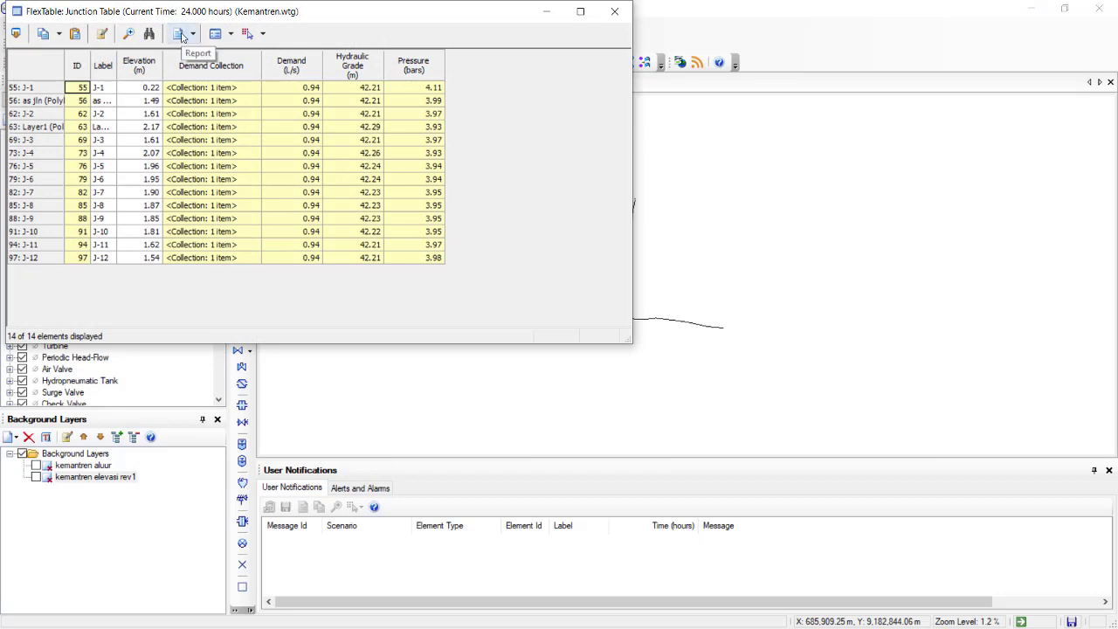
{"action": "left_click", "coordinate": [179, 34]}
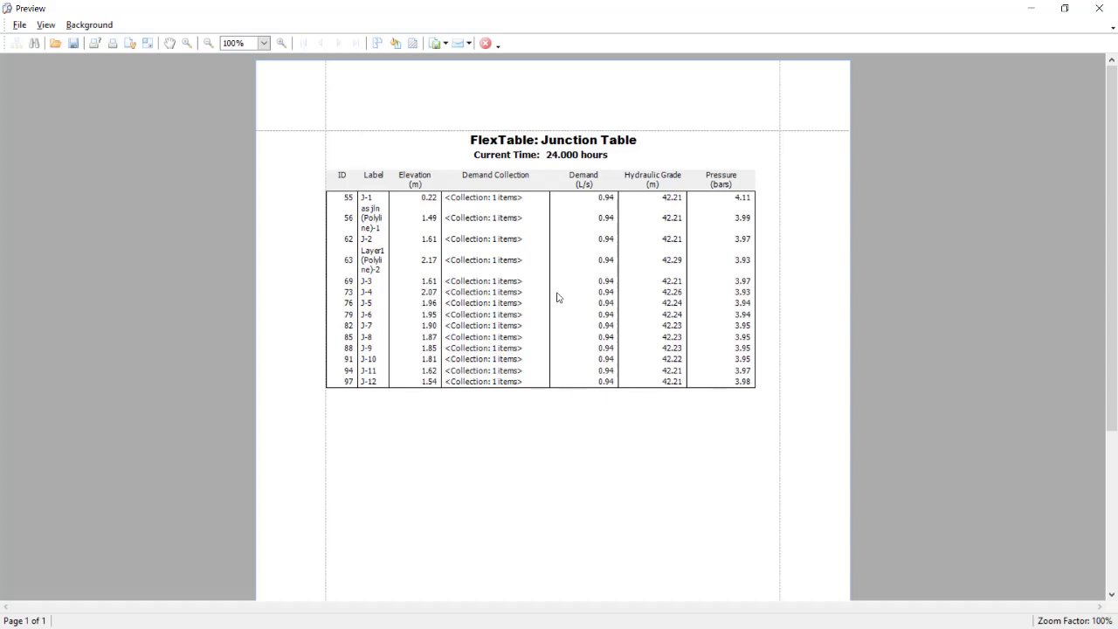
{"action": "scroll", "coordinate": [575, 166], "scroll_direction": "down", "scroll_amount": 3}
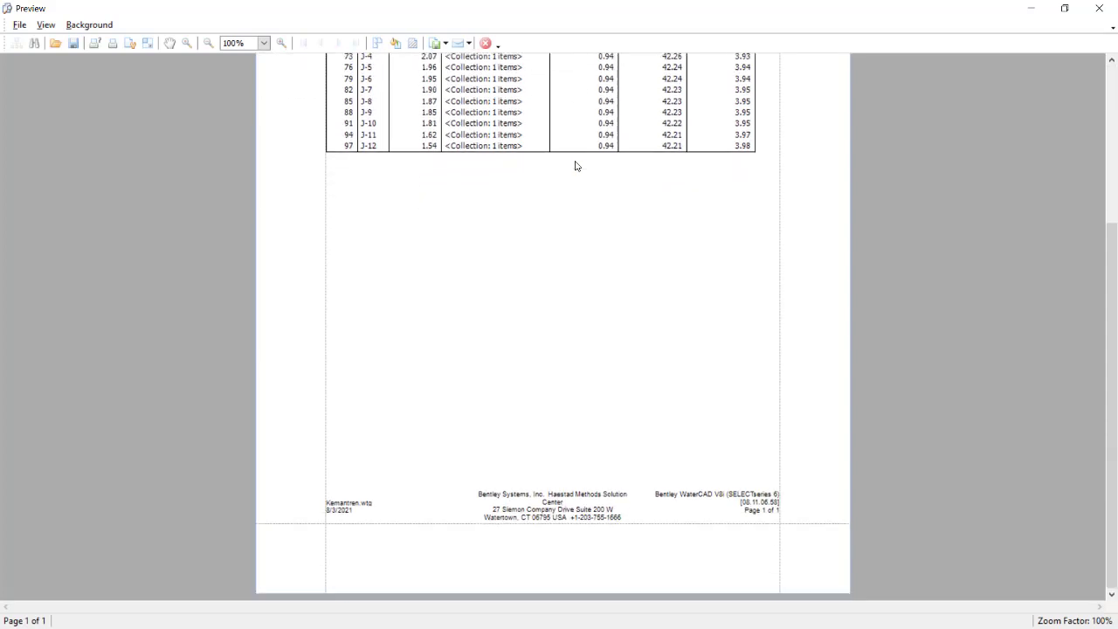
{"action": "scroll", "coordinate": [609, 289], "scroll_direction": "up", "scroll_amount": 4}
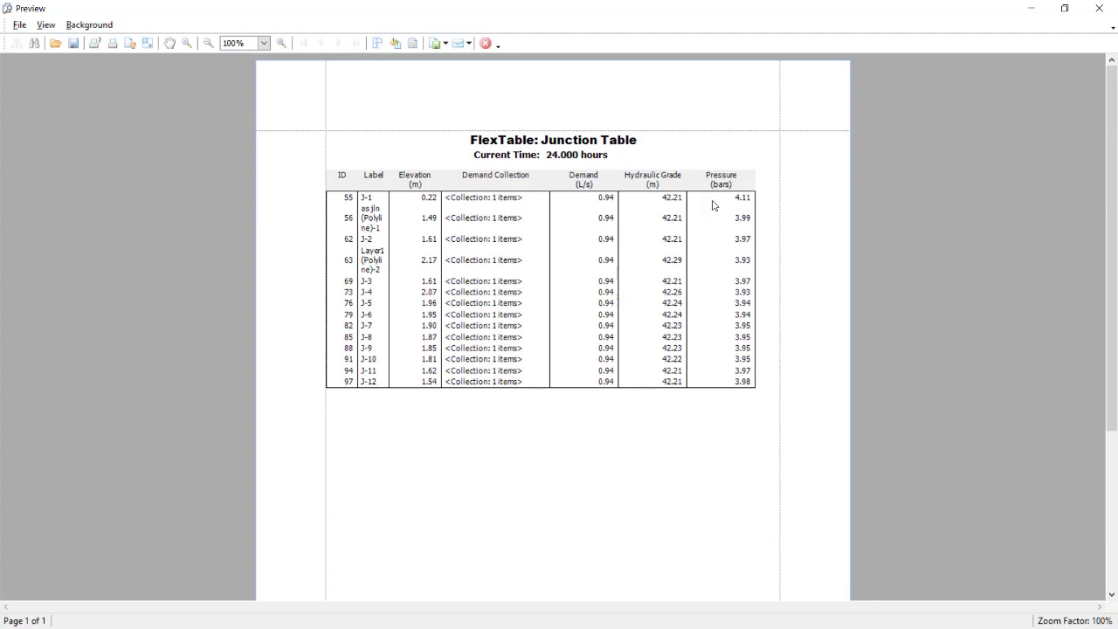
{"action": "left_click", "coordinate": [1099, 8]}
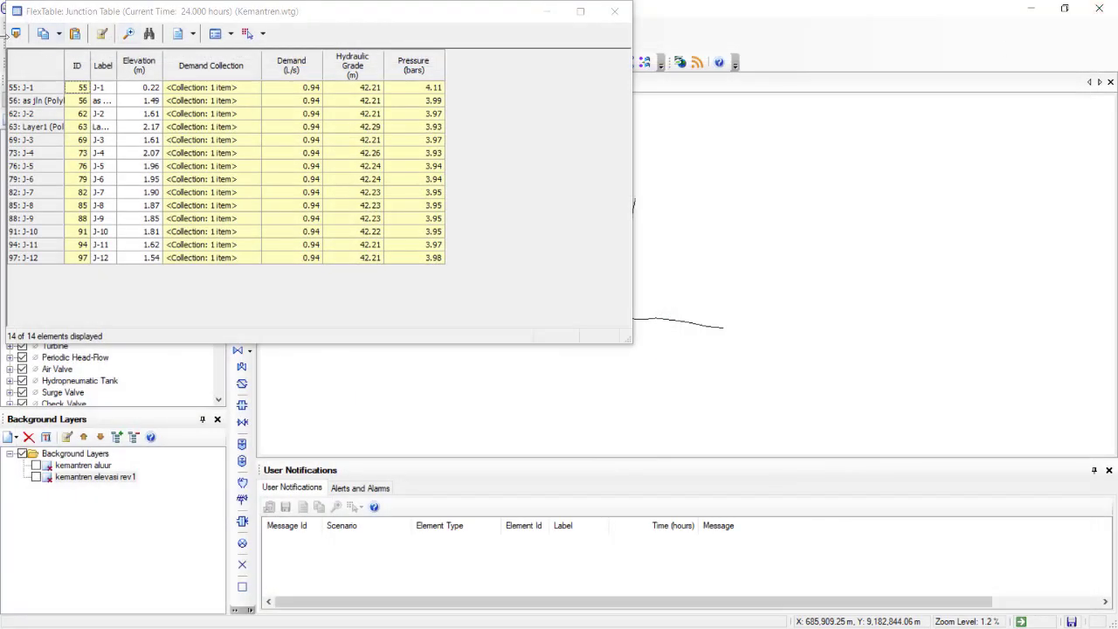
Generate the junction table report for all time steps, read through its first pages, and close the preview and the table.
{"action": "left_click", "coordinate": [190, 33]}
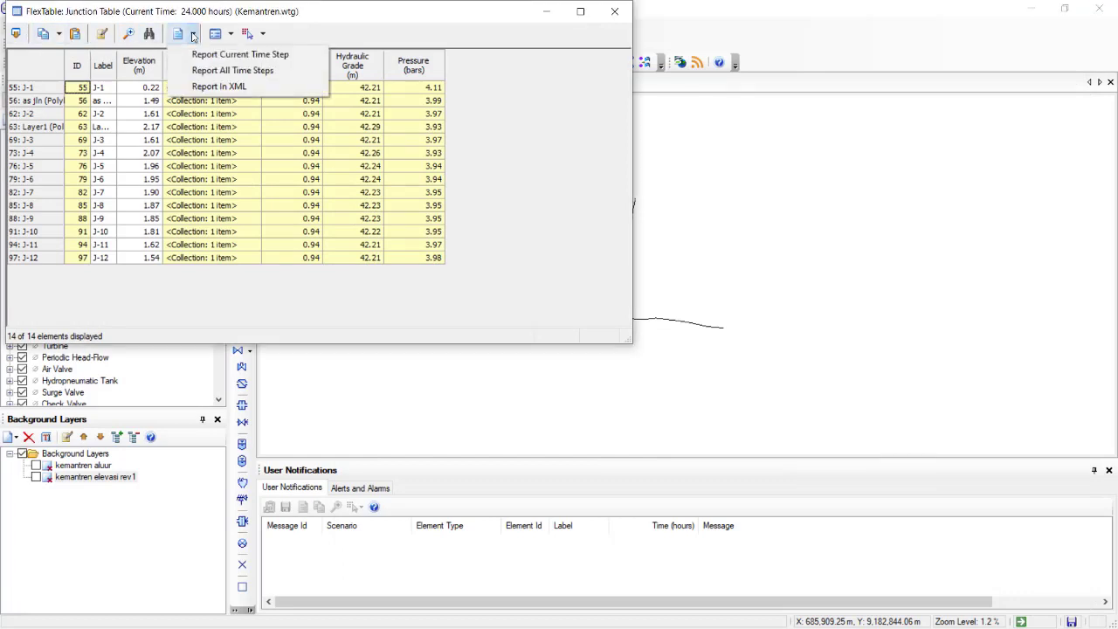
{"action": "left_click", "coordinate": [226, 70]}
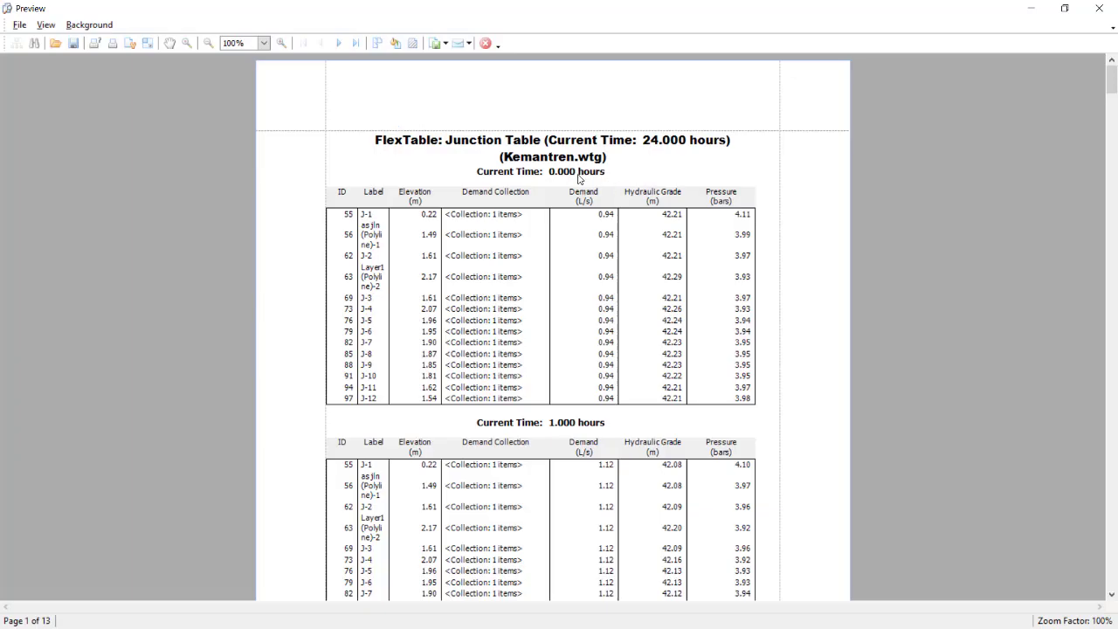
{"action": "scroll", "coordinate": [578, 178], "scroll_direction": "down", "scroll_amount": 15}
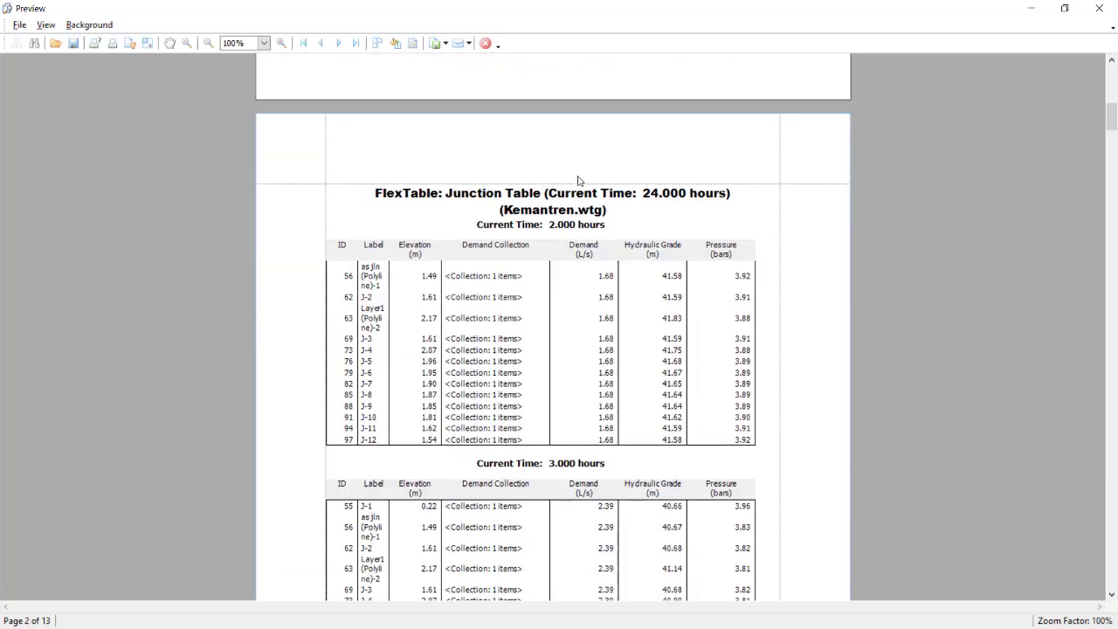
{"action": "scroll", "coordinate": [573, 247], "scroll_direction": "up", "scroll_amount": 6}
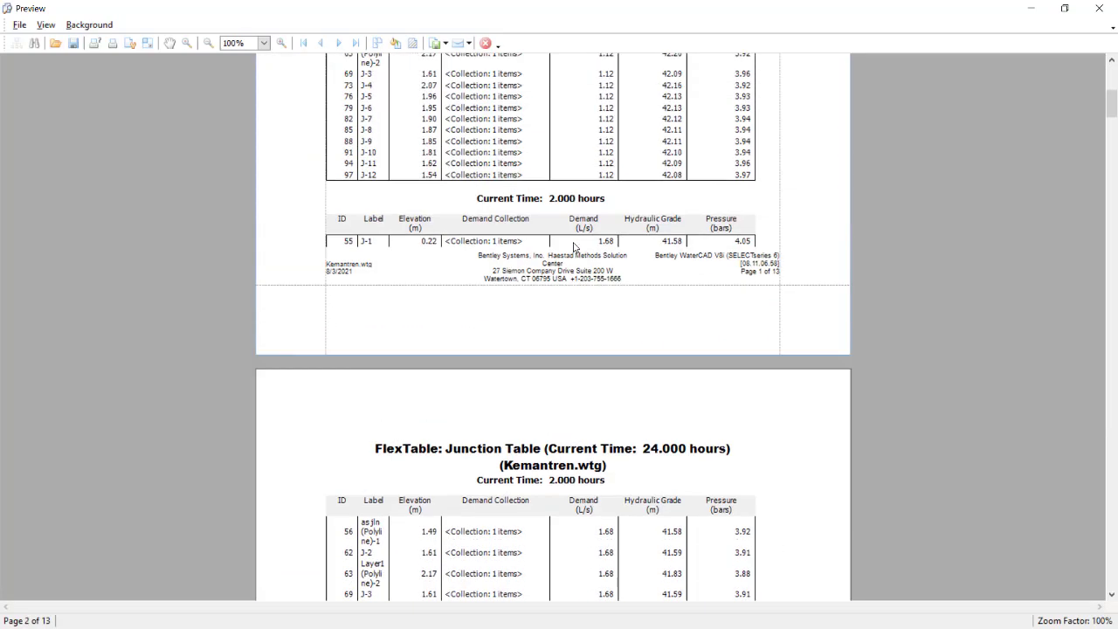
{"action": "scroll", "coordinate": [567, 167], "scroll_direction": "down", "scroll_amount": 15}
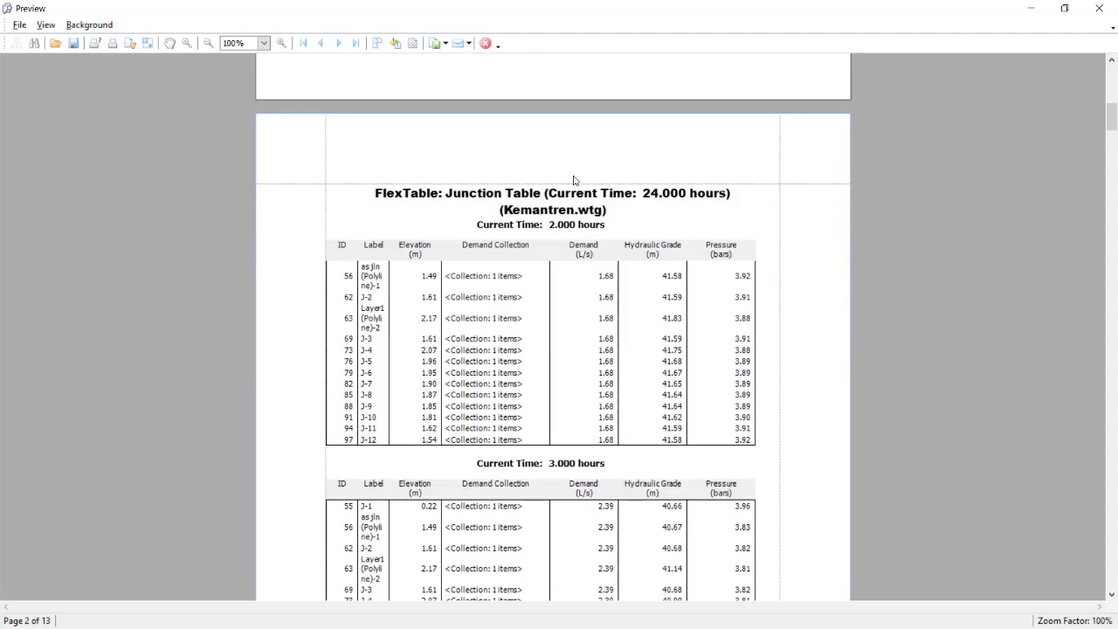
{"action": "scroll", "coordinate": [575, 186], "scroll_direction": "down", "scroll_amount": 6}
{"action": "scroll", "coordinate": [569, 266], "scroll_direction": "down", "scroll_amount": 4}
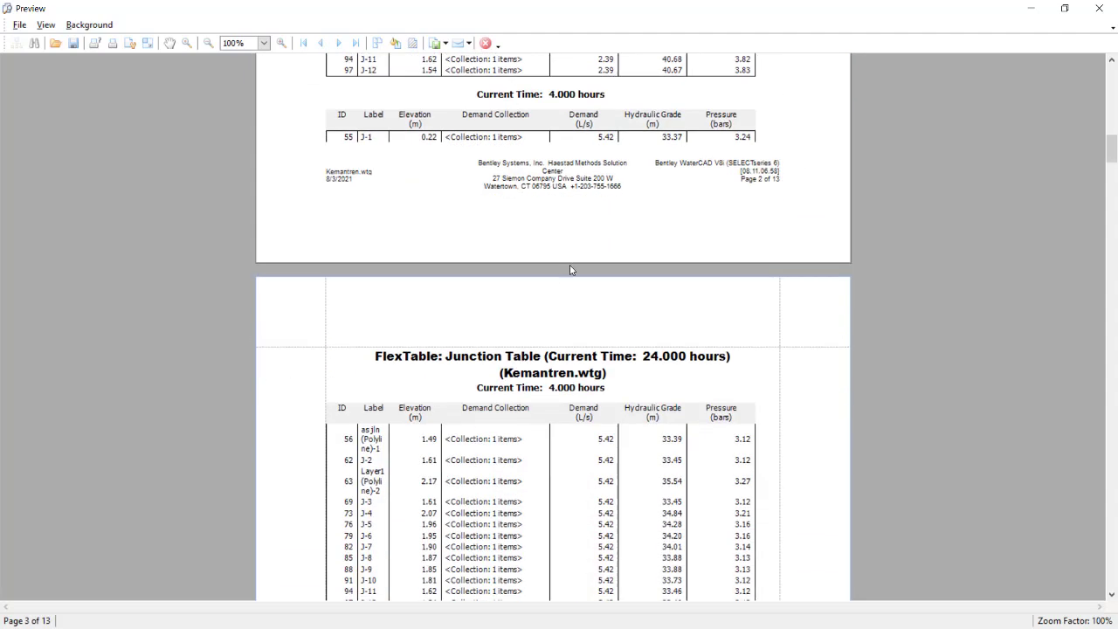
{"action": "left_click", "coordinate": [1099, 8]}
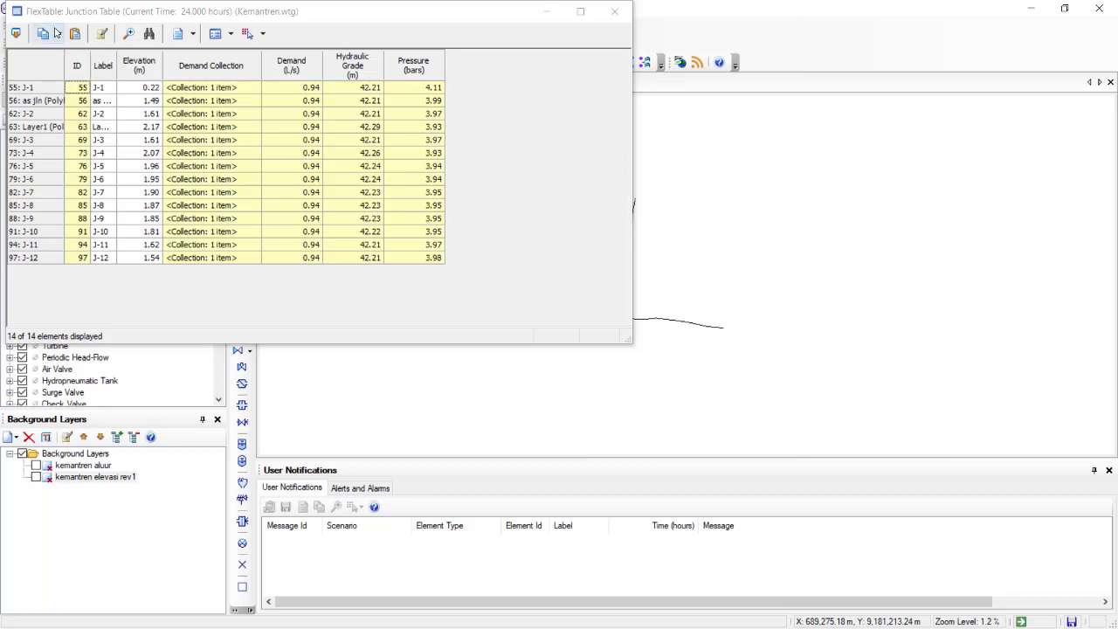
{"action": "left_click", "coordinate": [611, 13]}
{"action": "left_click", "coordinate": [611, 12]}
Open the pipe table, generate its report for all time steps, review the first page, and close the preview and table.
{"action": "left_click", "coordinate": [490, 42]}
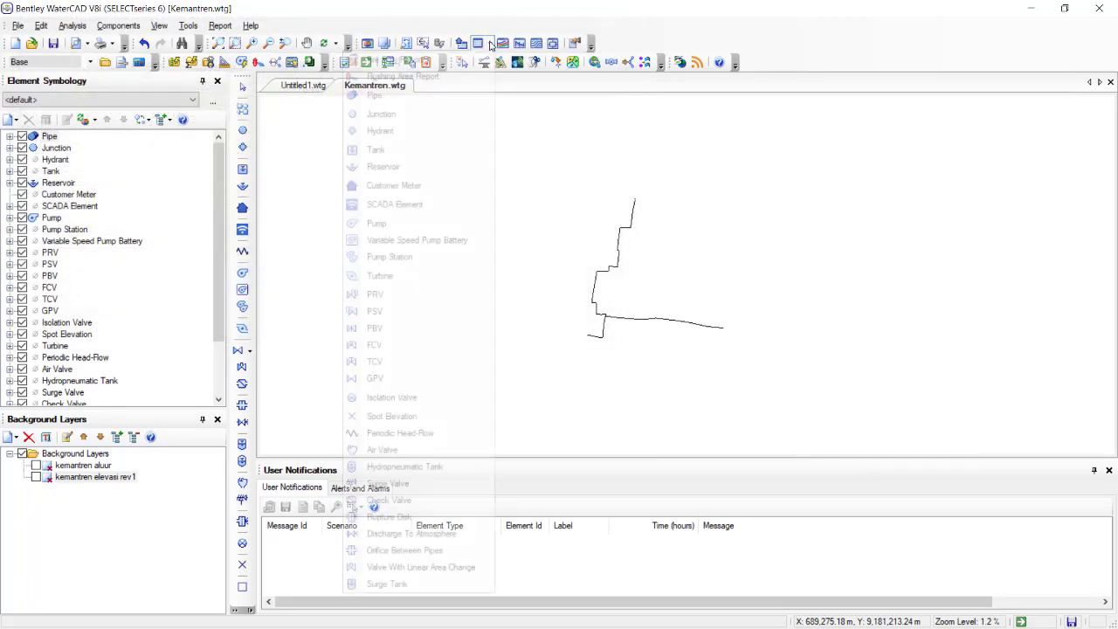
{"action": "left_click", "coordinate": [424, 94]}
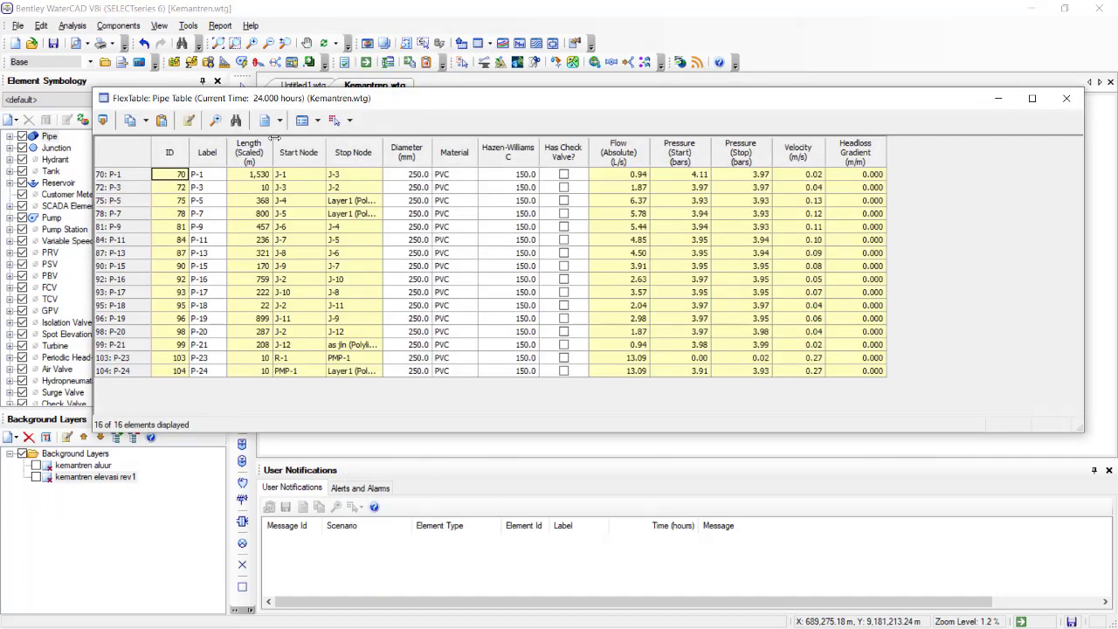
{"action": "left_click", "coordinate": [280, 120]}
{"action": "left_click", "coordinate": [308, 171]}
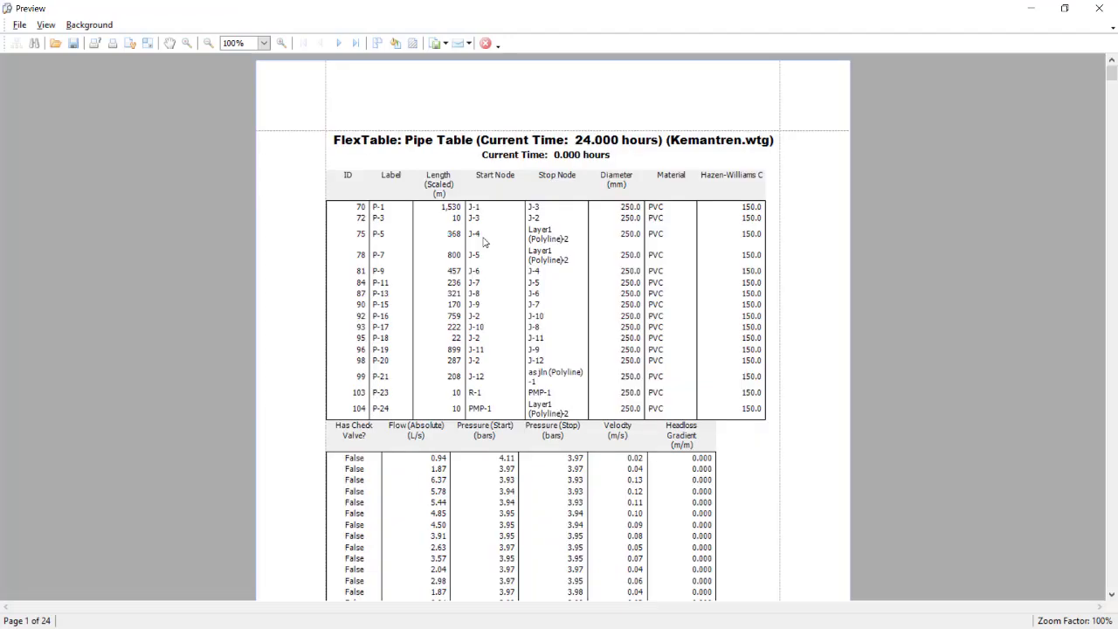
{"action": "scroll", "coordinate": [608, 234], "scroll_direction": "down", "scroll_amount": 10}
{"action": "scroll", "coordinate": [607, 234], "scroll_direction": "up", "scroll_amount": 2}
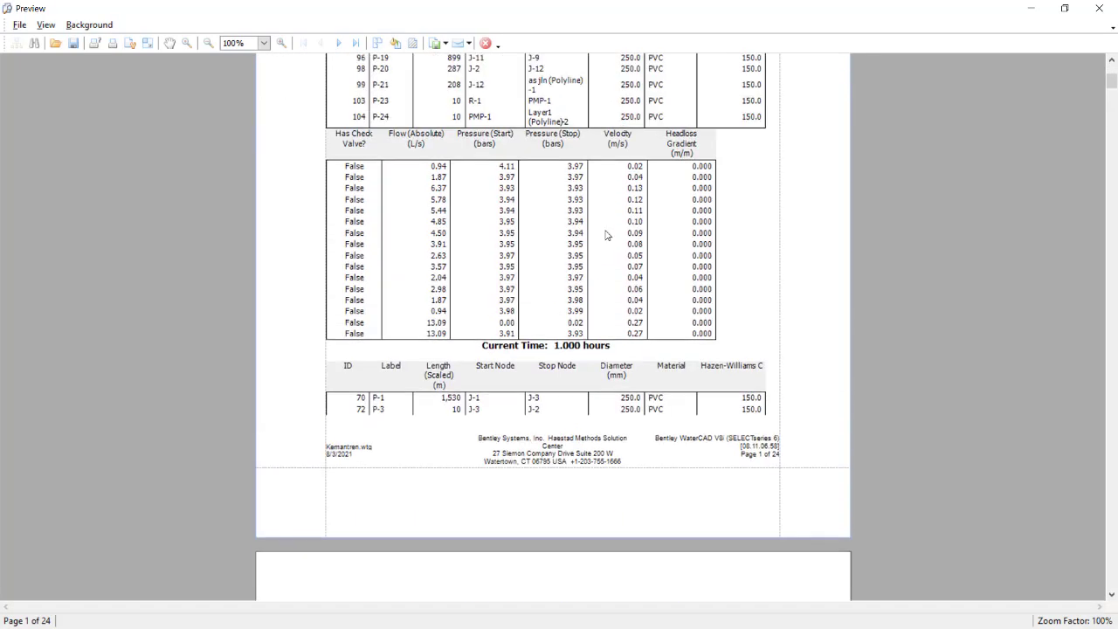
{"action": "scroll", "coordinate": [607, 234], "scroll_direction": "up", "scroll_amount": 4}
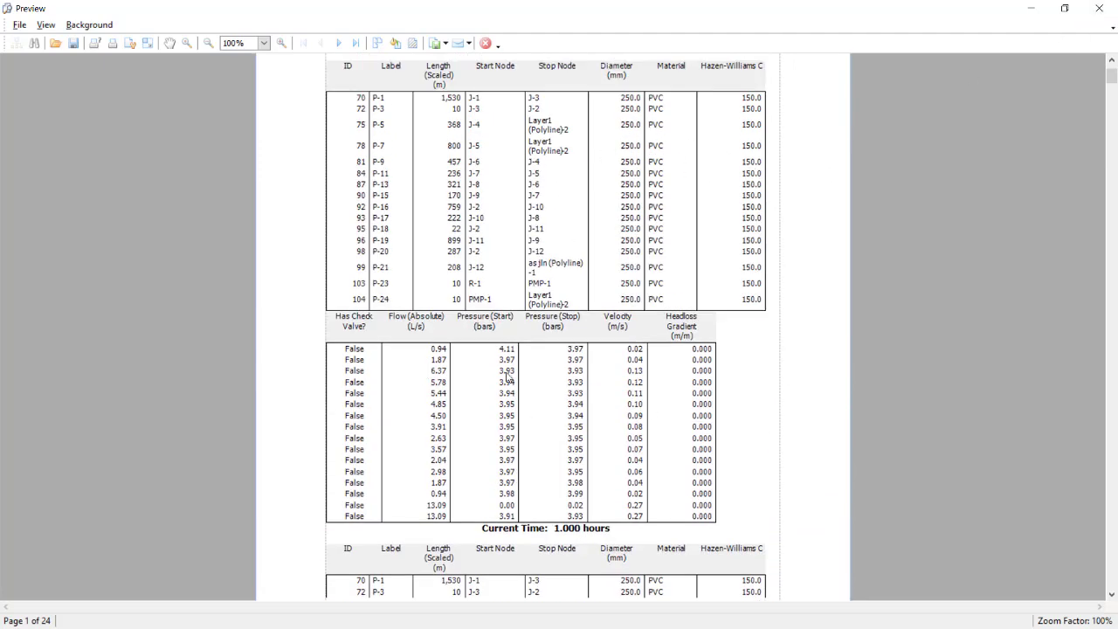
{"action": "left_click", "coordinate": [1099, 8]}
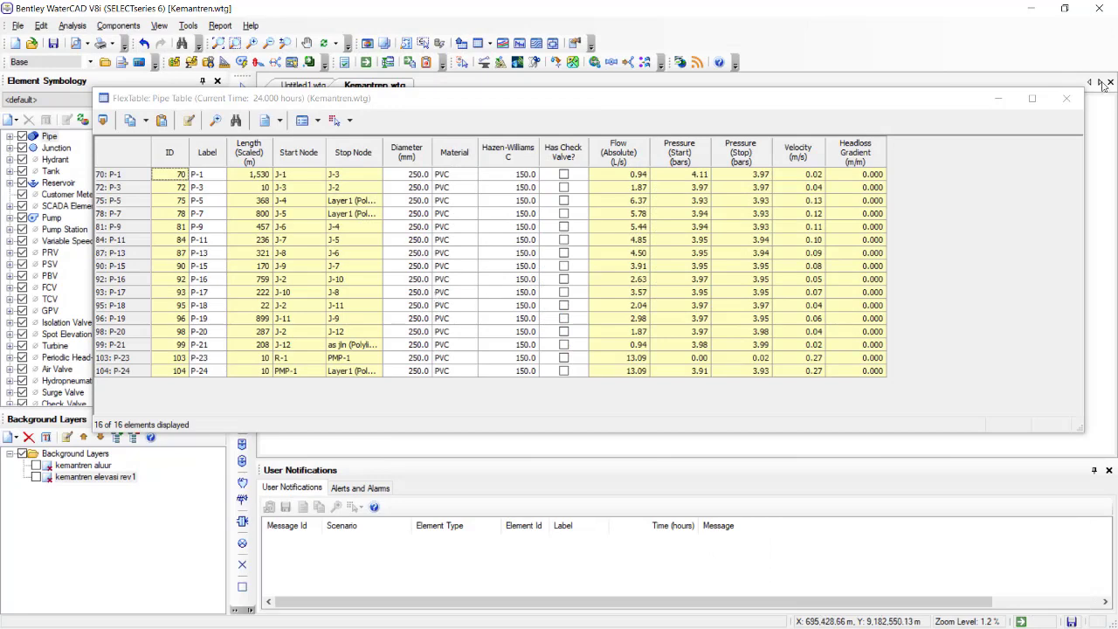
{"action": "left_click", "coordinate": [1067, 98]}
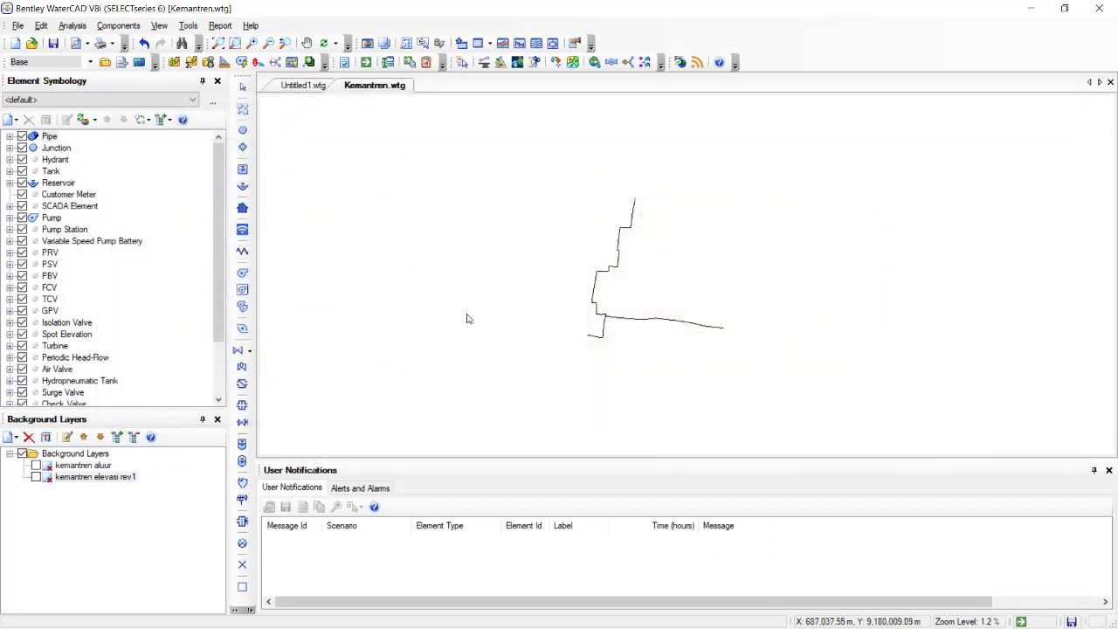